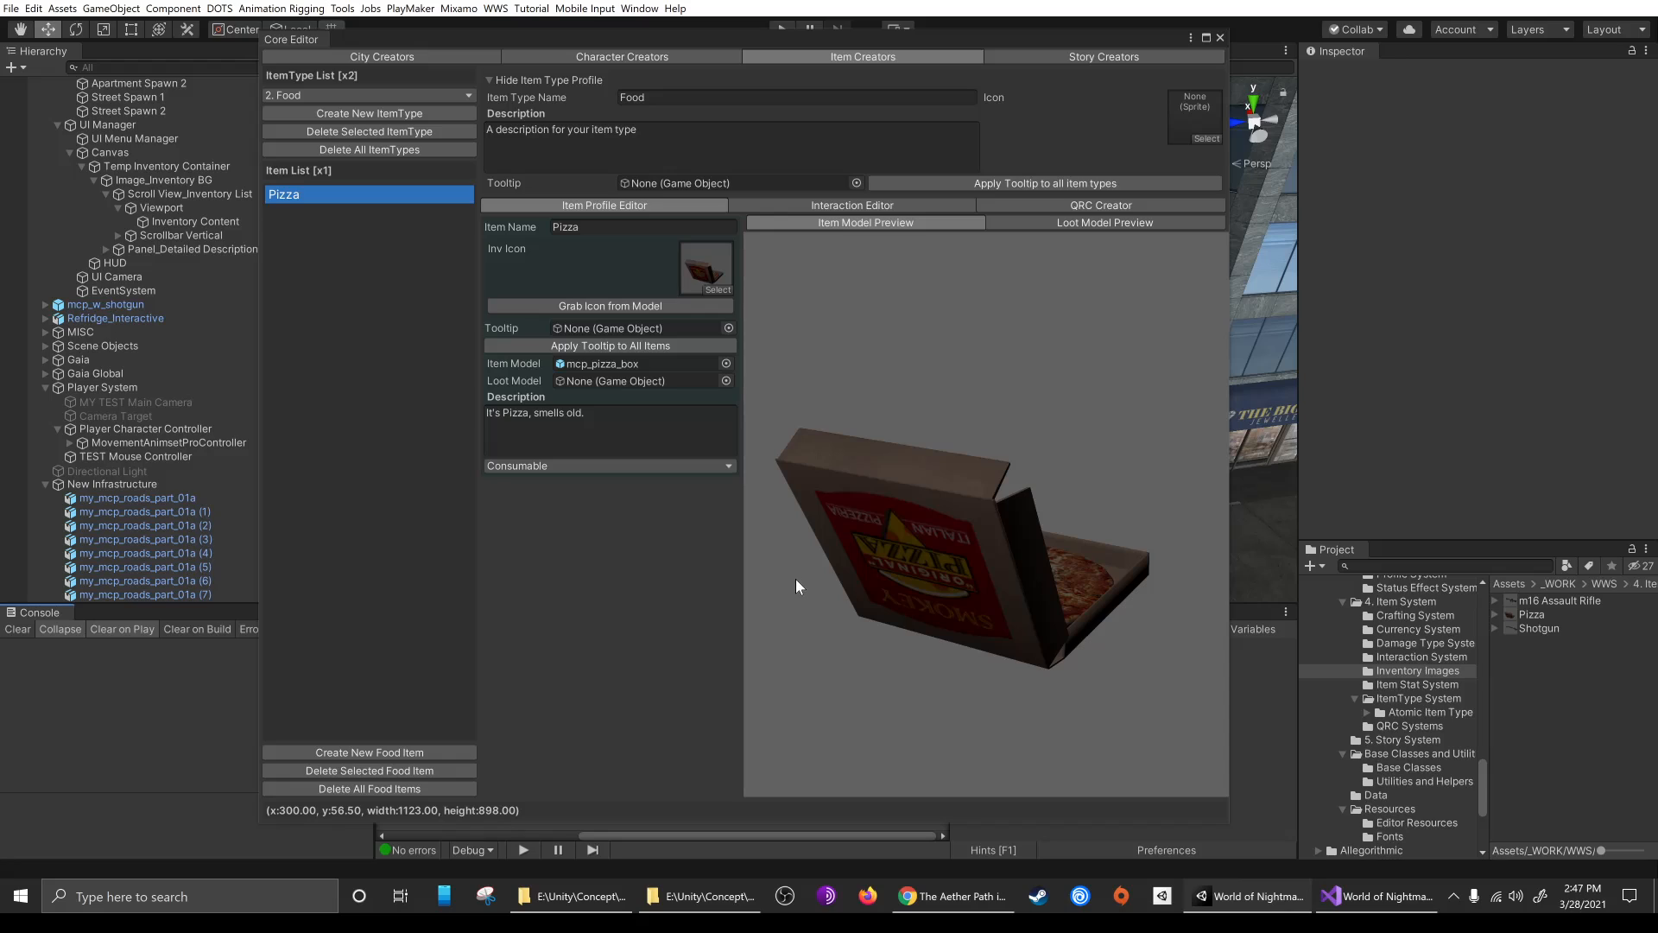
Replace the Food item type's description with "Things you eat. Probably not useful for Vampires."
{"action": "left_click_drag", "start_coordinate": [1095, 629], "coordinate": [1079, 553]}
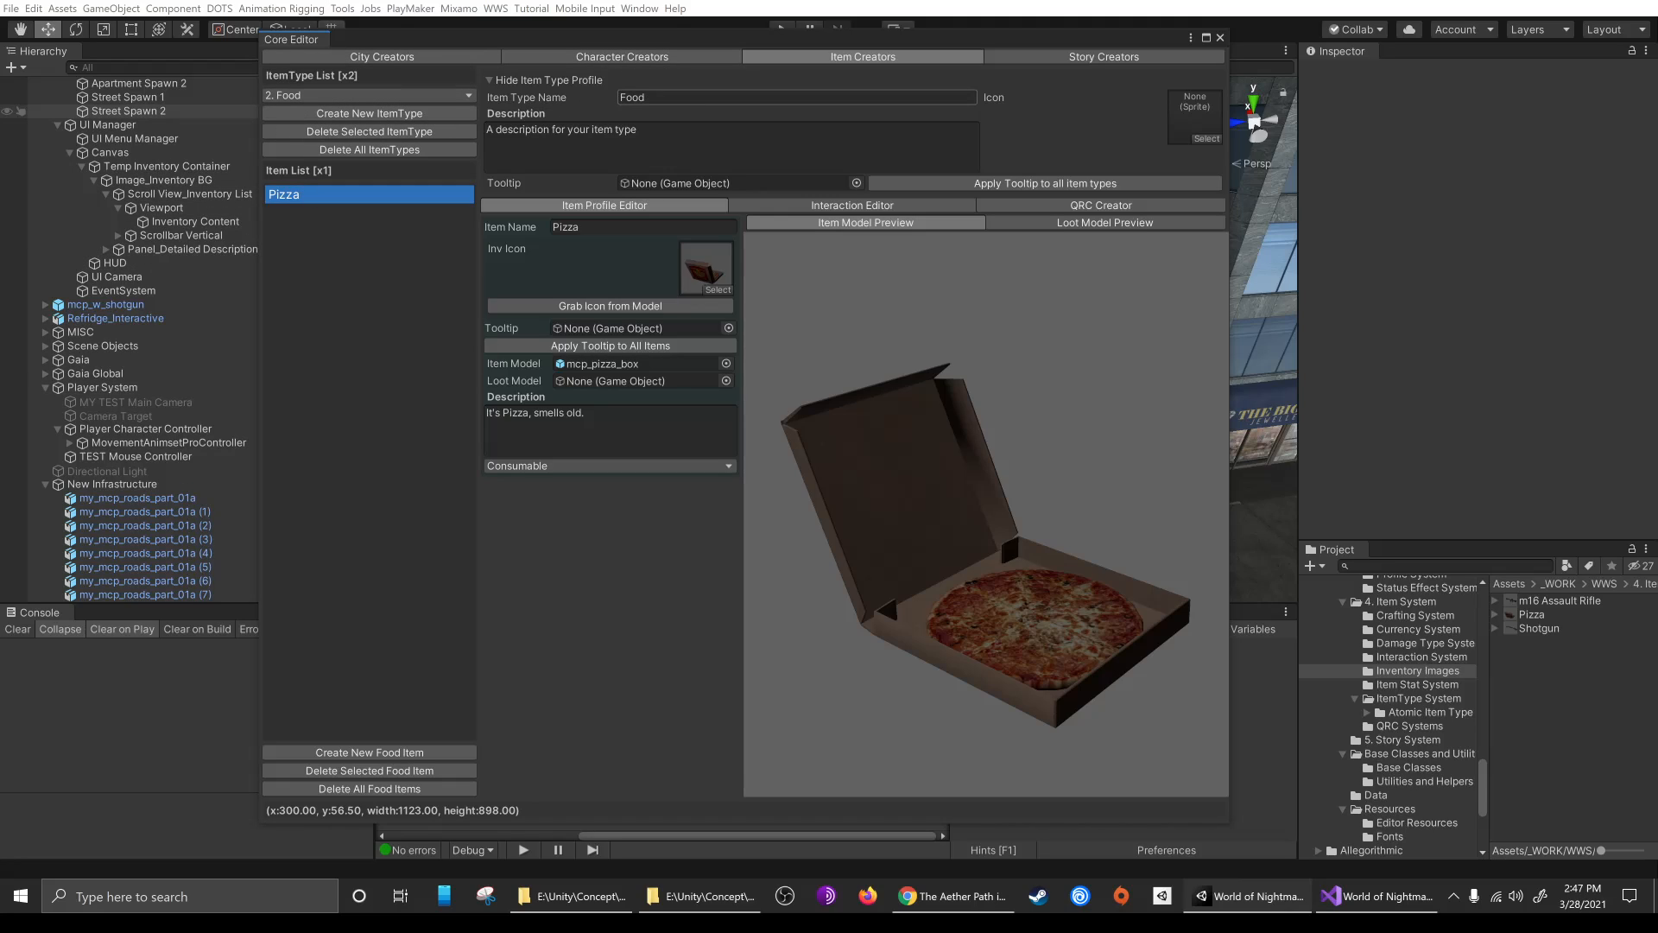
{"action": "left_click", "coordinate": [643, 138]}
{"action": "type", "text": "T"}
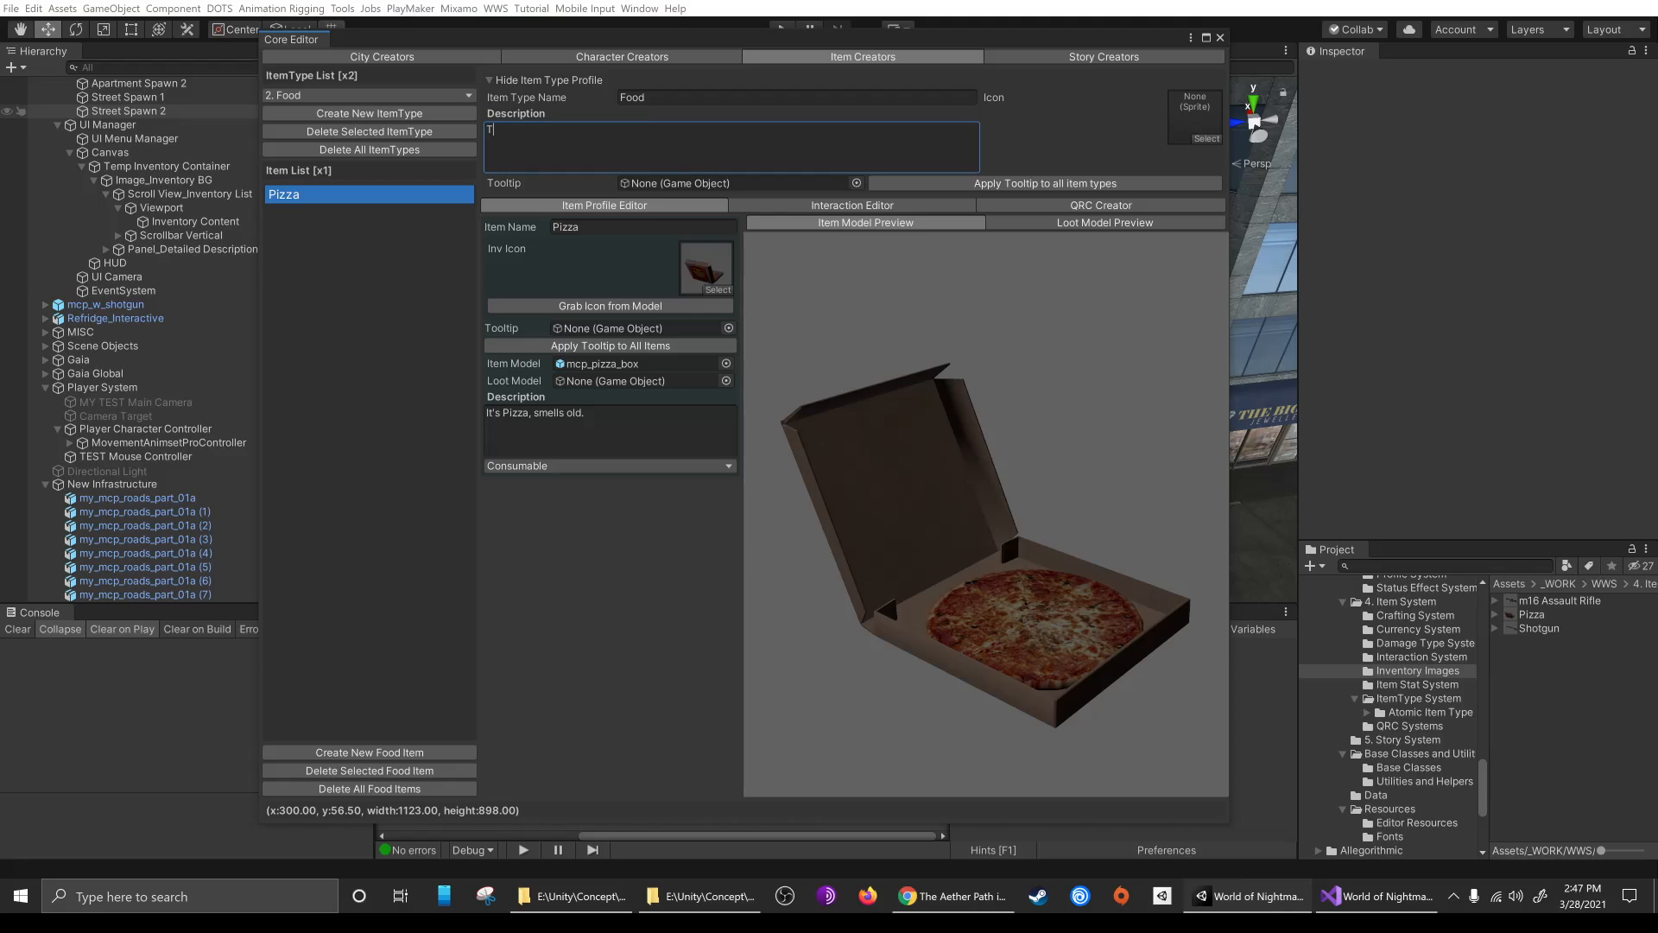
{"action": "type", "text": "hings you eat. Probably not useful for Vampires"}
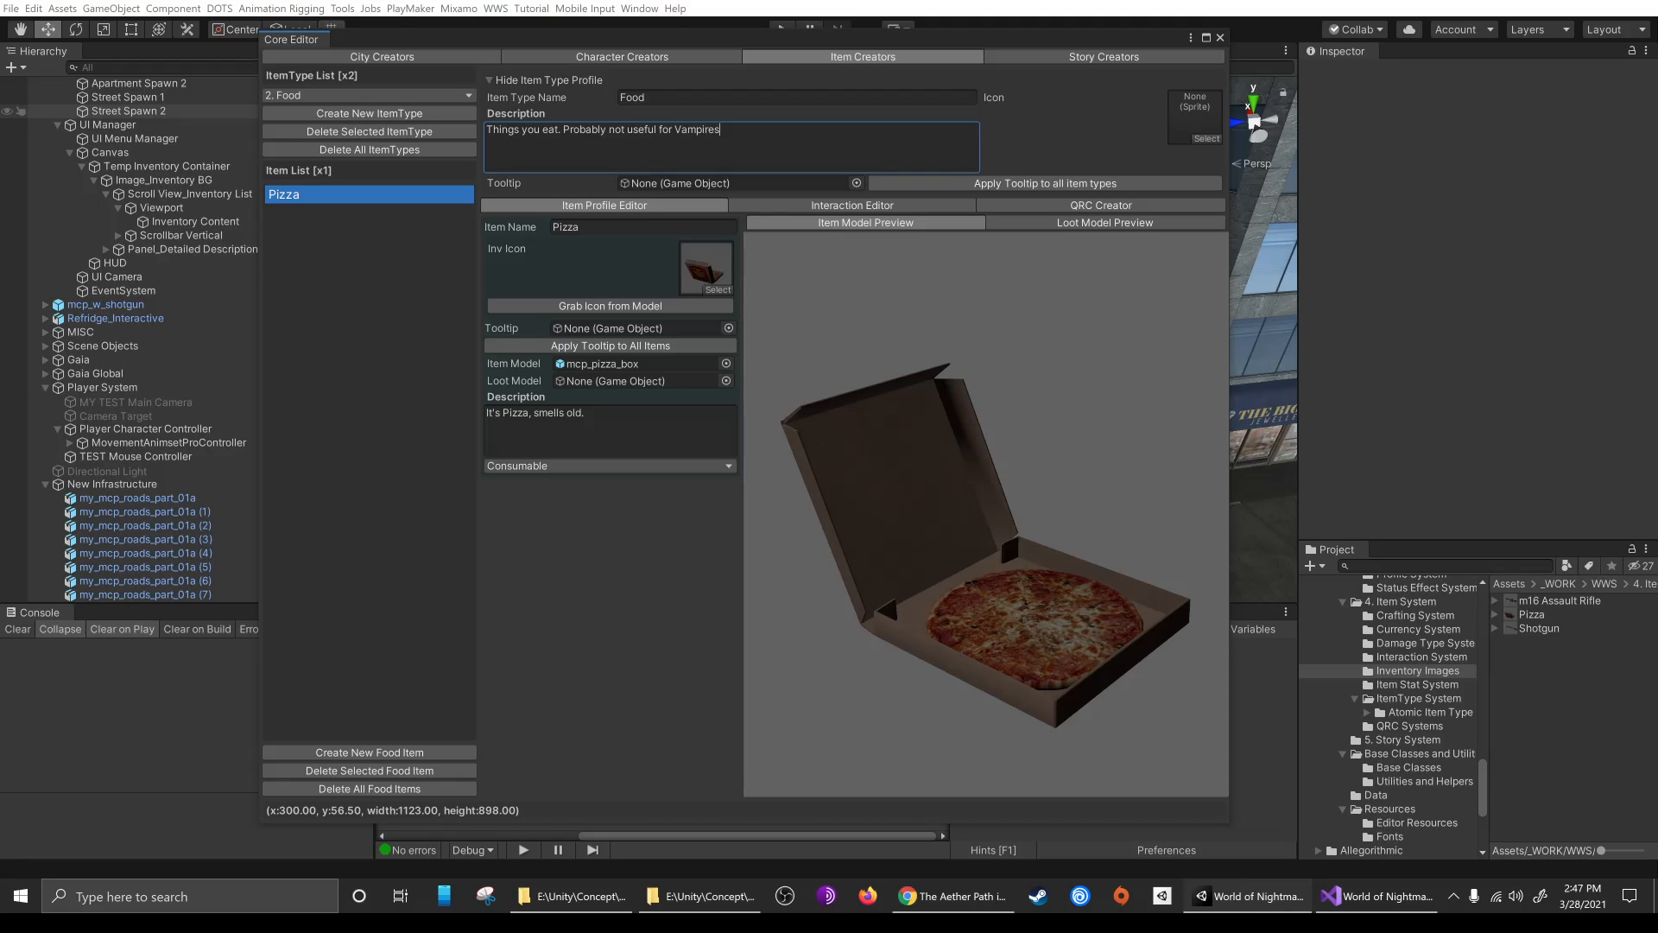
{"action": "type", "text": "."}
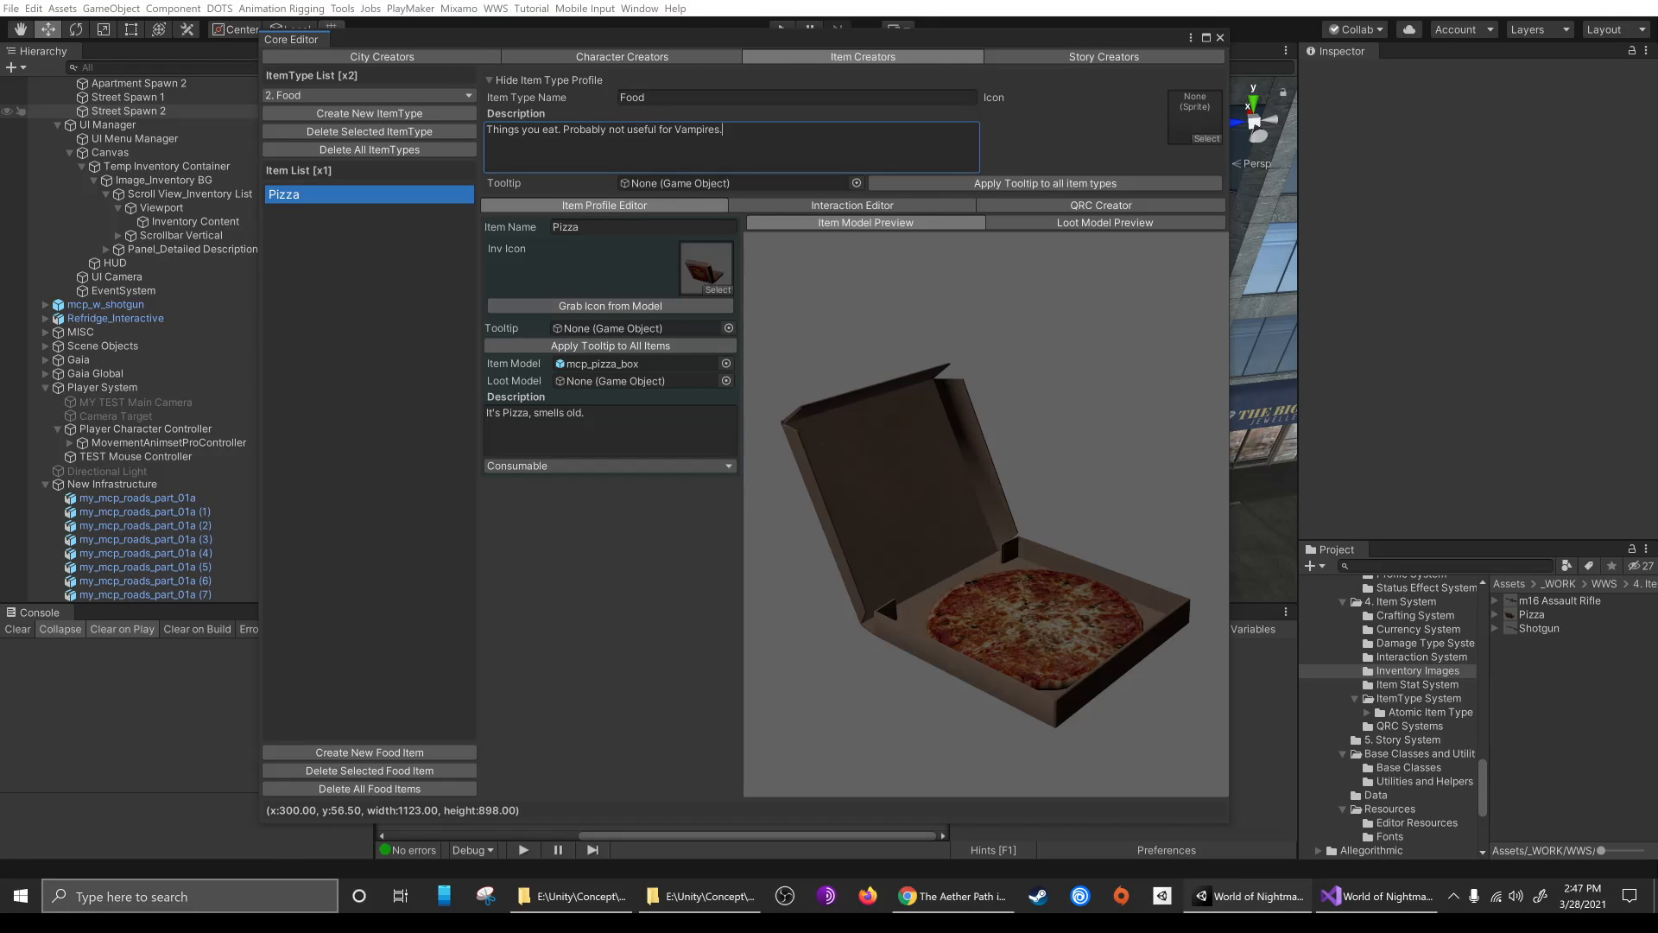
Create a new food item and name it Juice Cup
{"action": "left_click", "coordinate": [365, 753]}
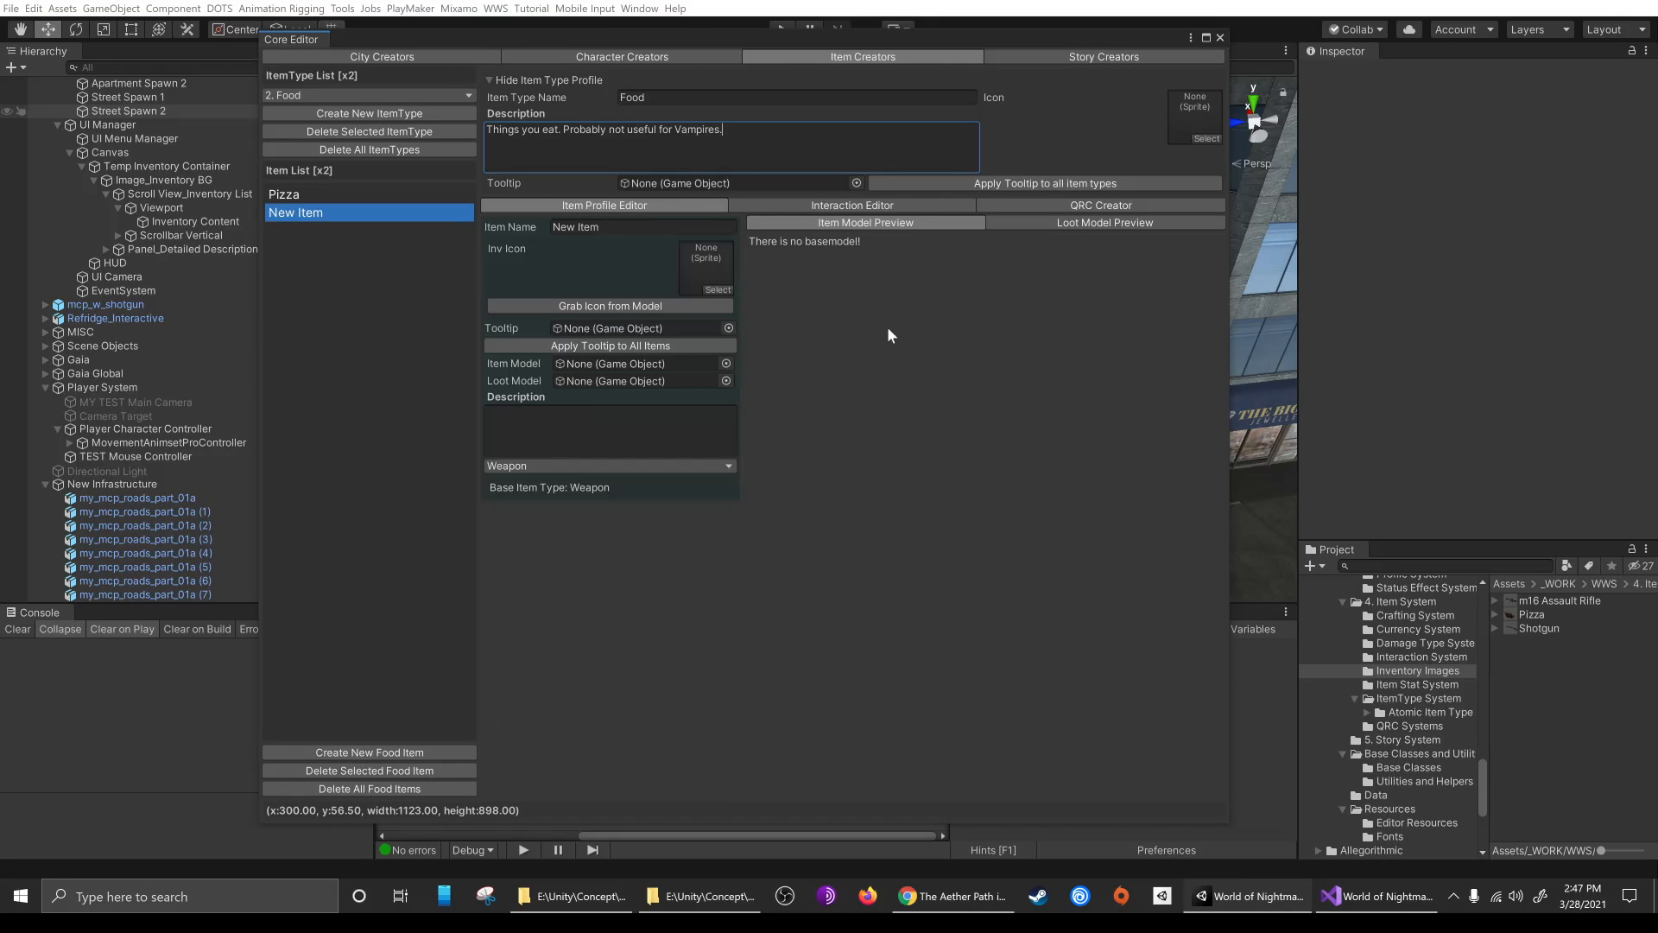
{"action": "left_click", "coordinate": [602, 225]}
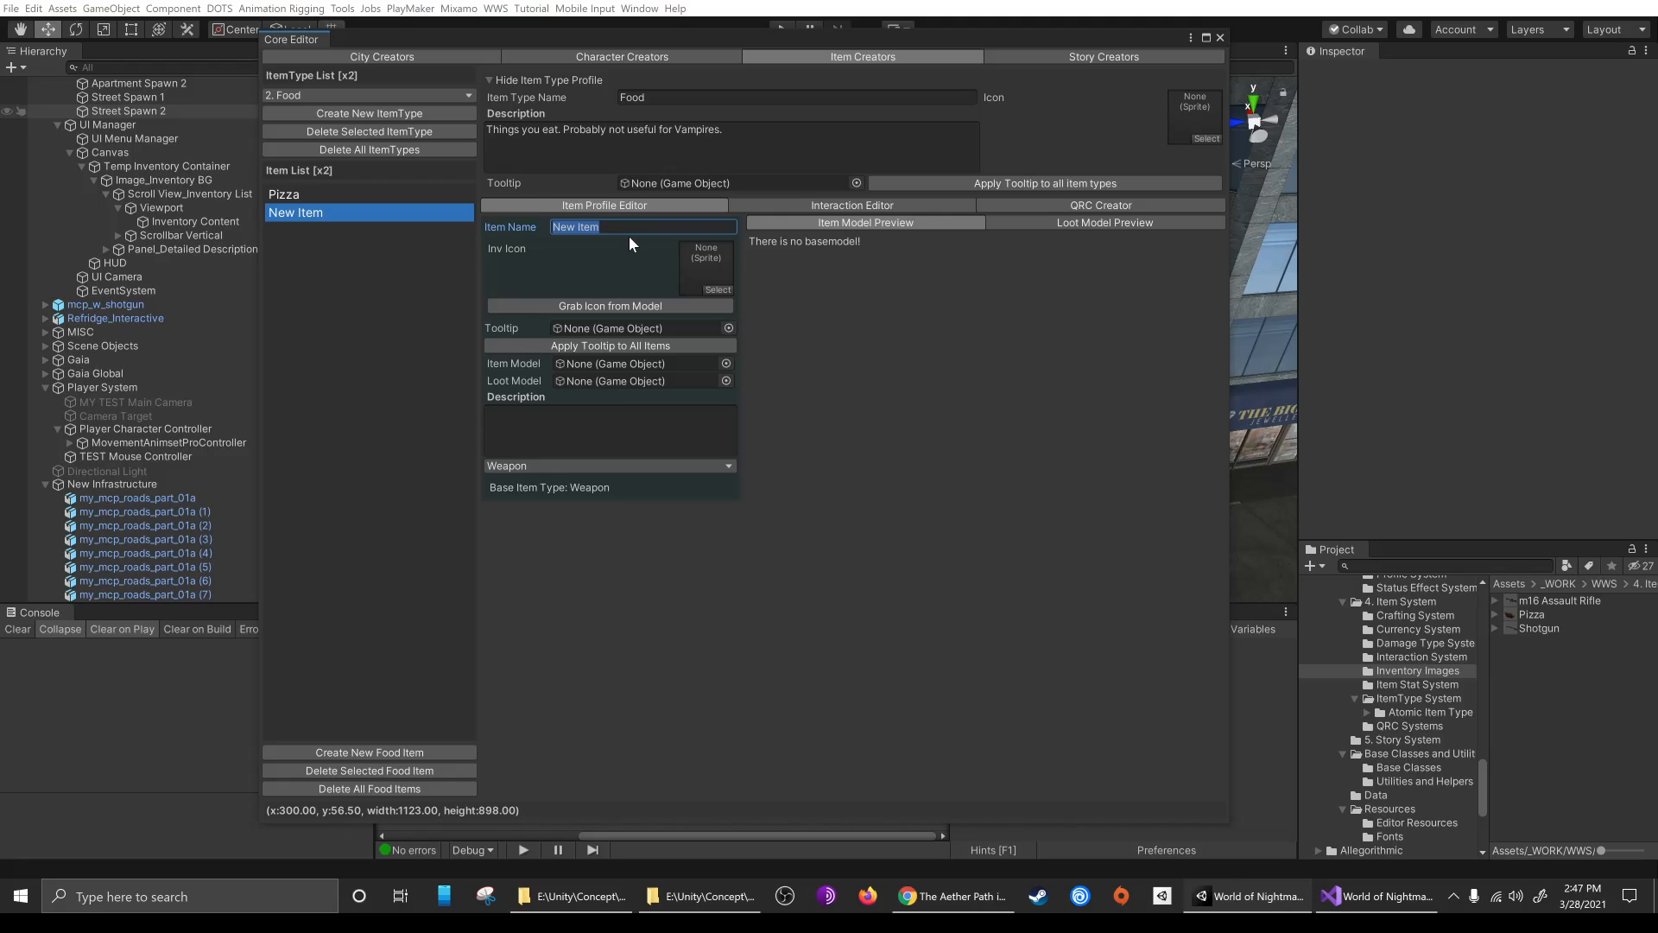
{"action": "type", "text": "Juice "}
{"action": "type", "text": "Cuop"}
{"action": "key", "text": "BackSpace"}
{"action": "key", "text": "BackSpace"}
Assign the mcp_juice_cup asset as the Juice Cup's item model
{"action": "left_click", "coordinate": [726, 364]}
{"action": "left_click", "coordinate": [819, 403]}
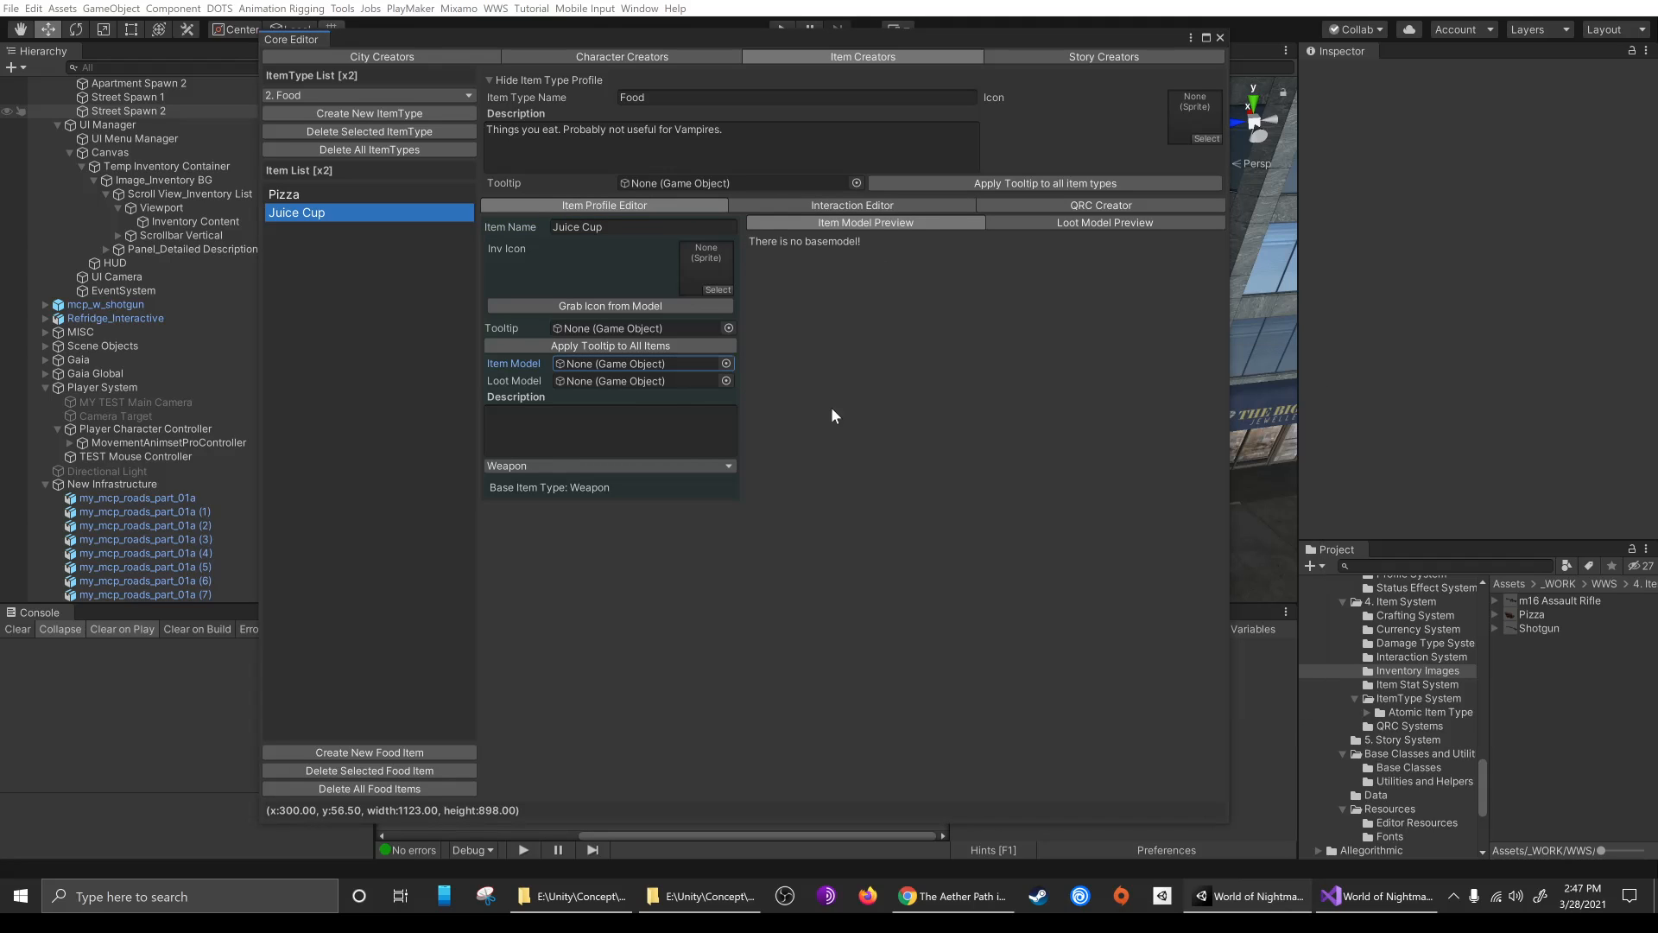
{"action": "left_click", "coordinate": [726, 364]}
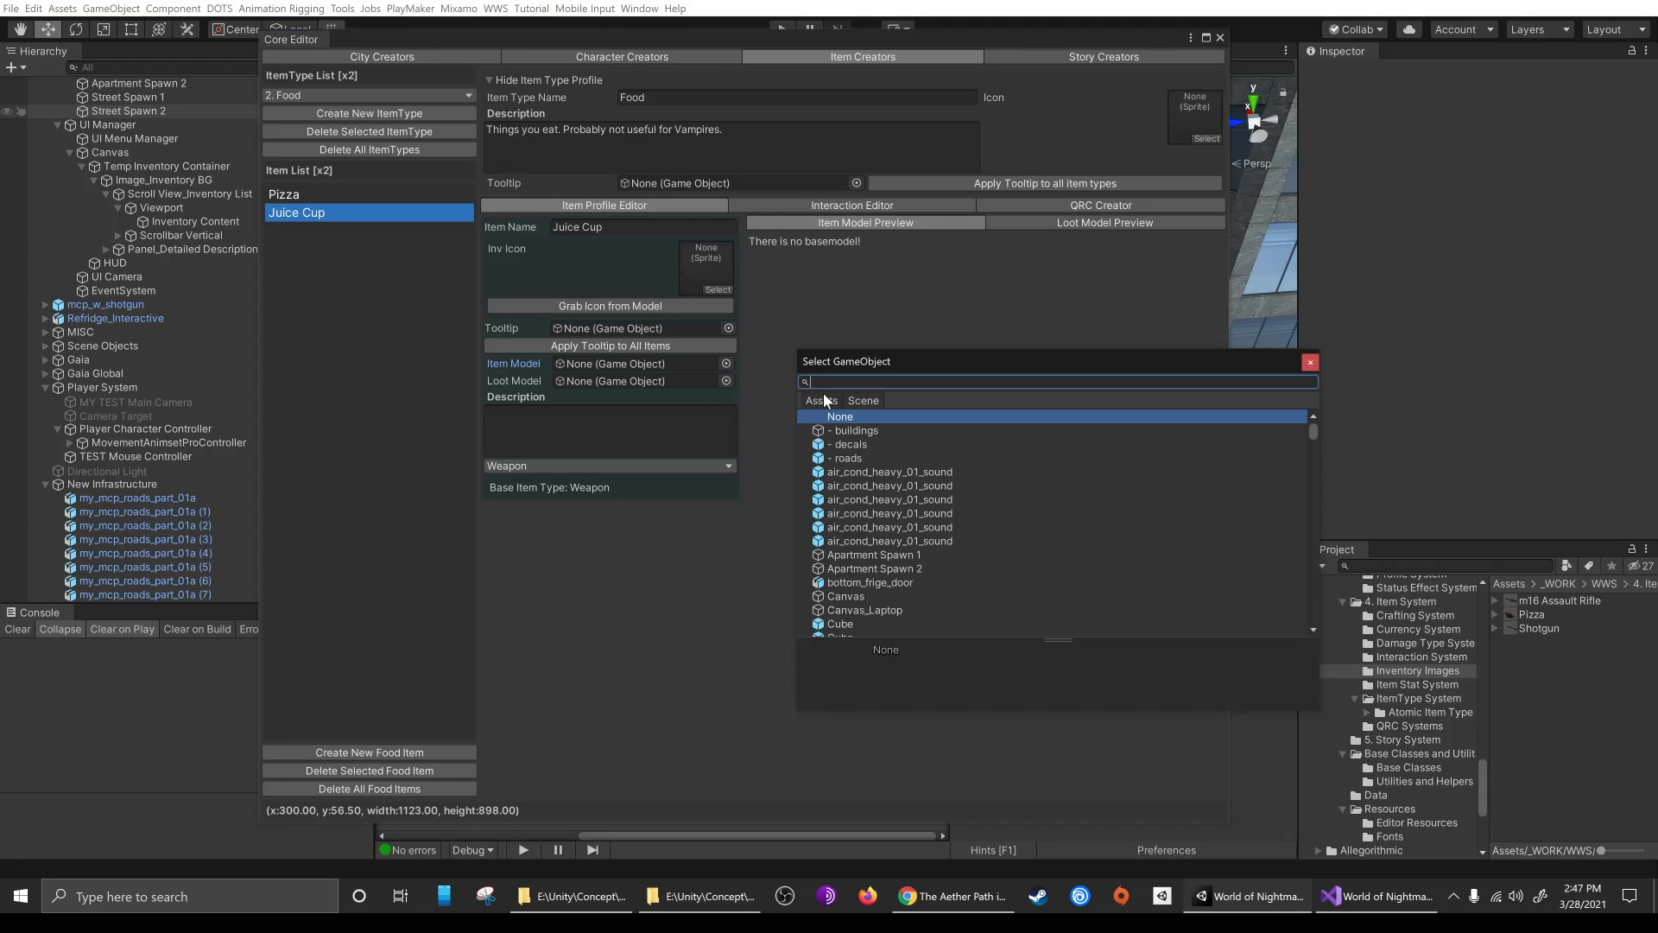
{"action": "left_click", "coordinate": [821, 402]}
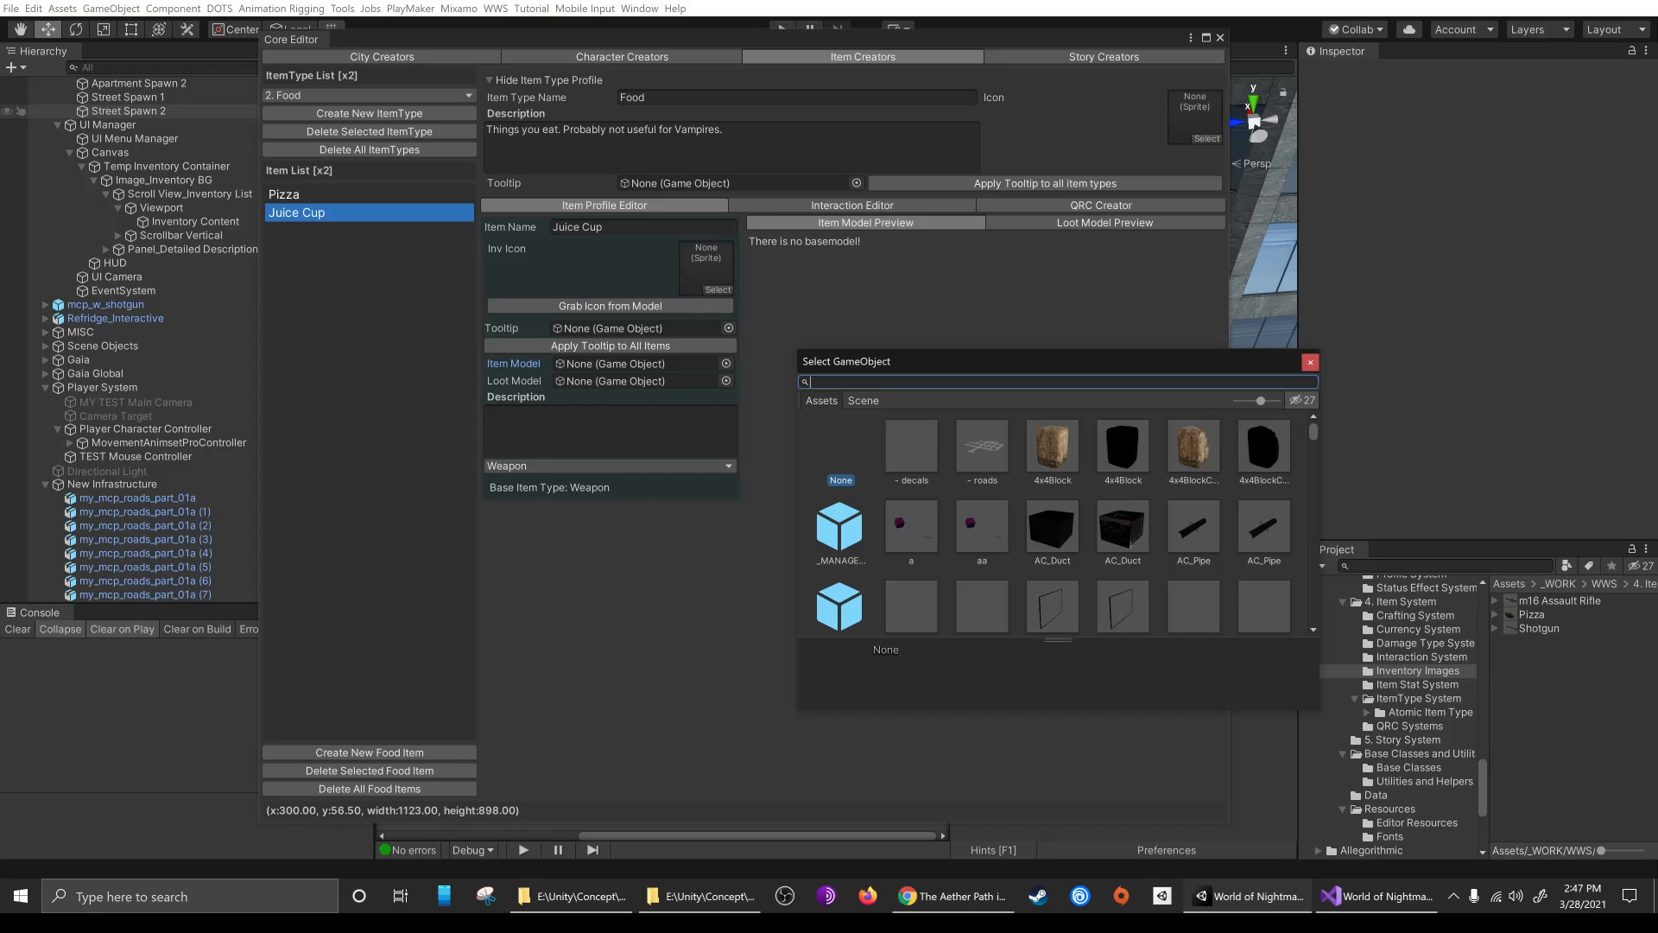
{"action": "type", "text": "juice"}
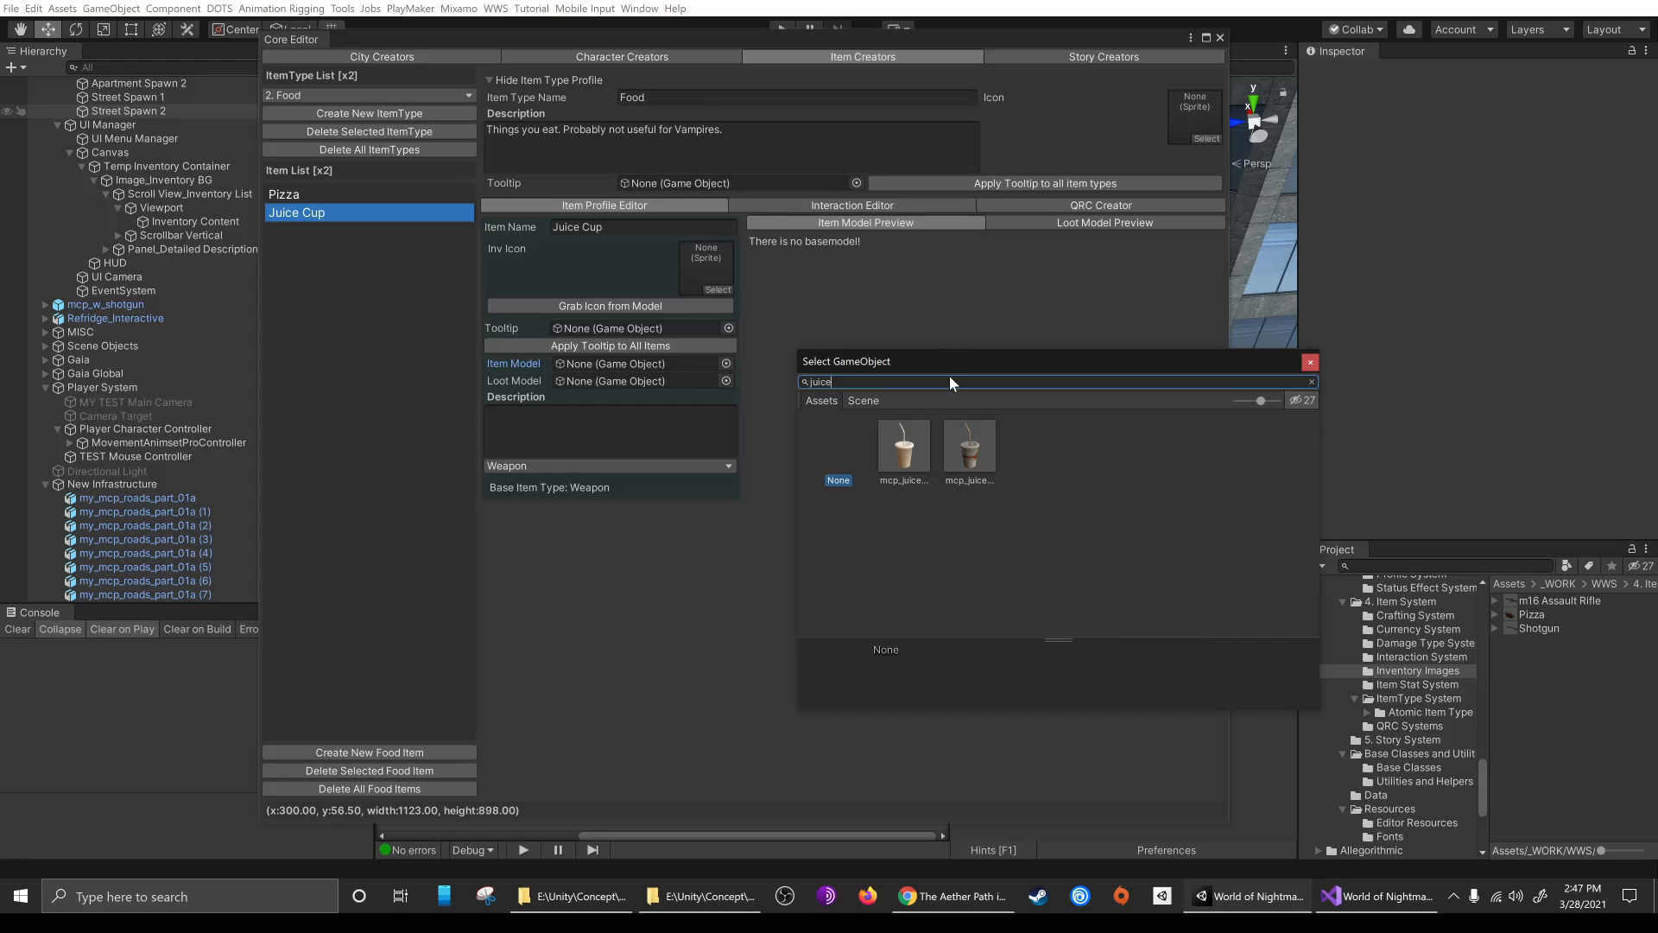
{"action": "left_click", "coordinate": [971, 455]}
{"action": "left_click", "coordinate": [615, 679]}
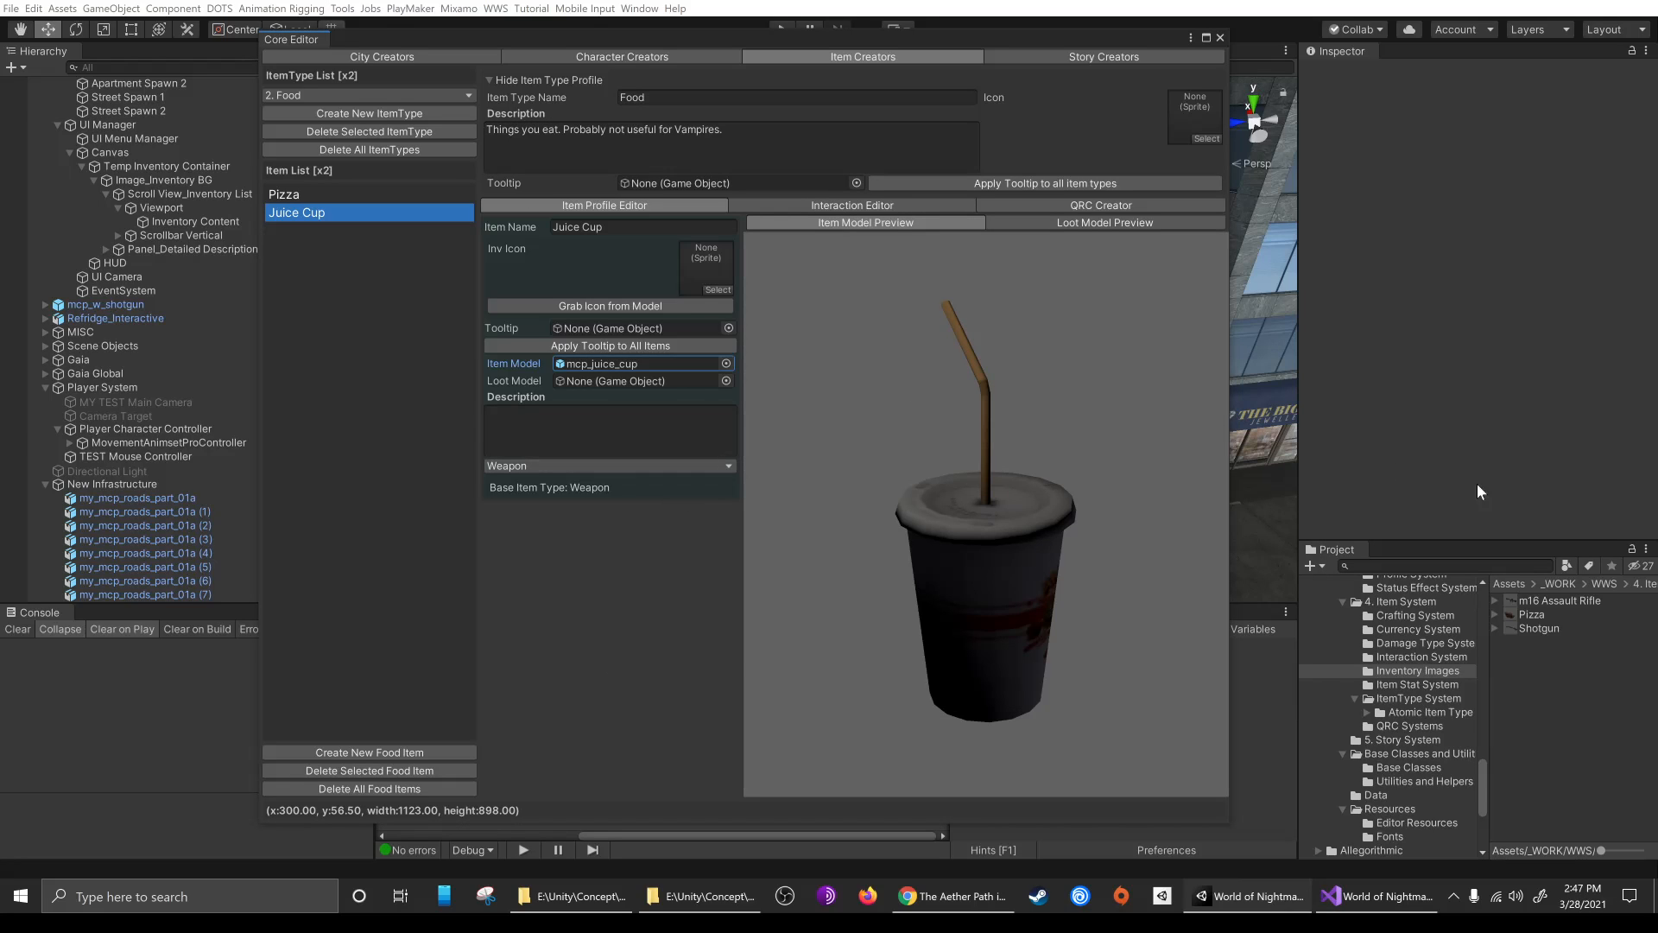
Give the Juice Cup an inventory icon grabbed from its model, with the image's texture type applied as Sprite (2D and UI)
{"action": "left_click", "coordinate": [611, 304]}
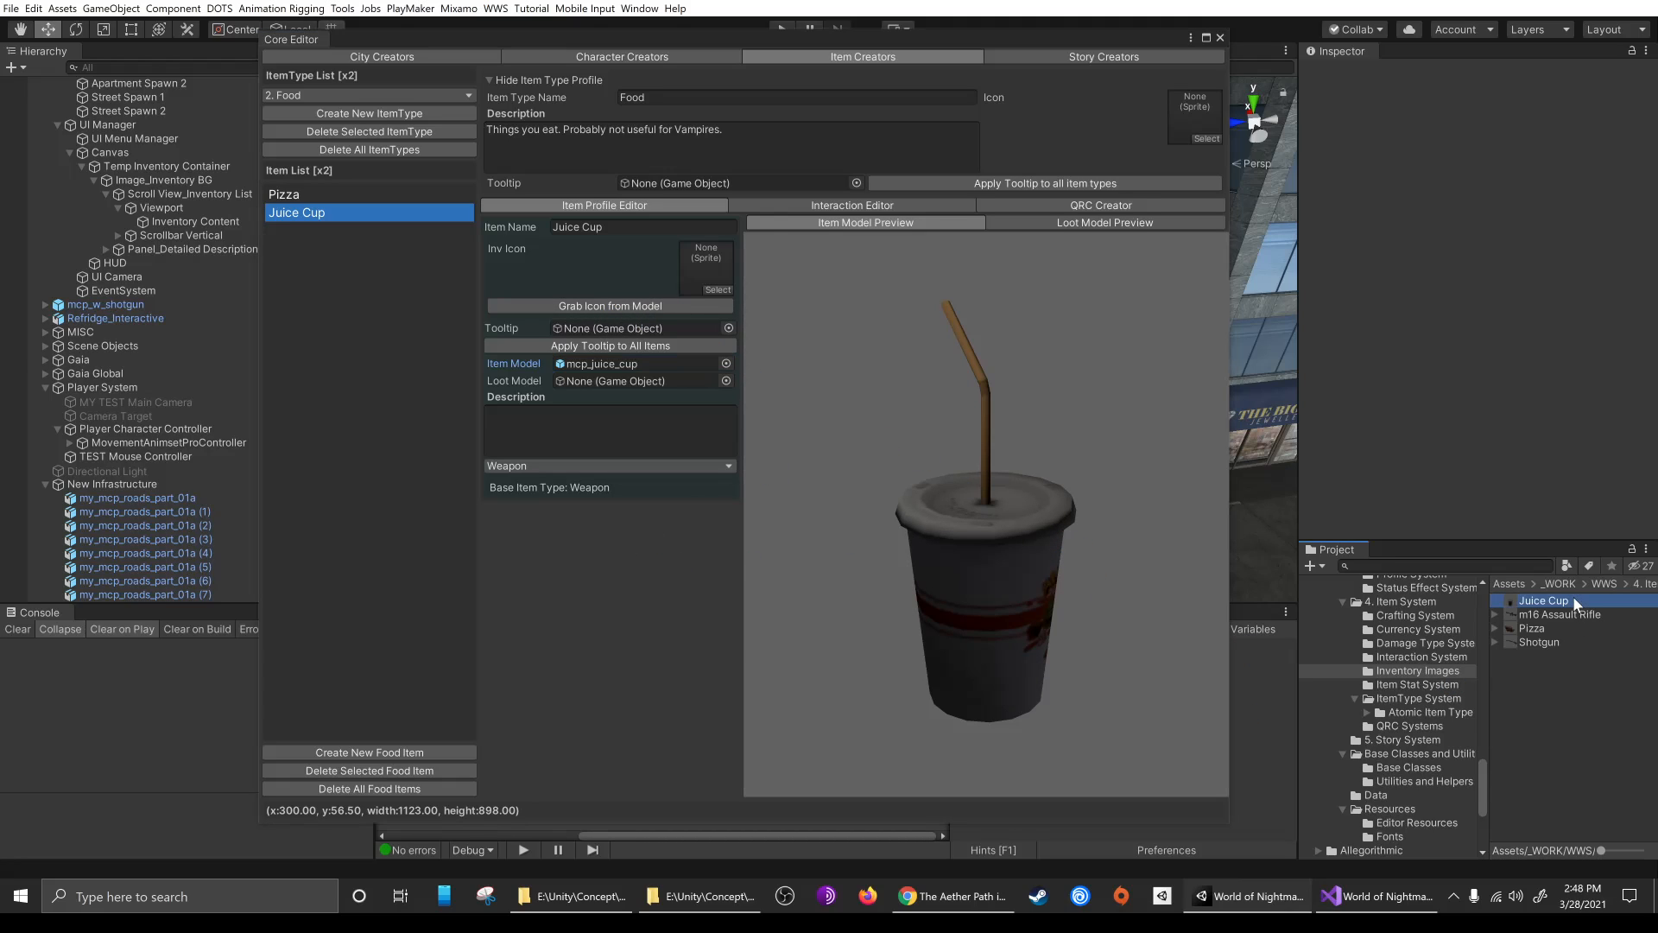
{"action": "left_click", "coordinate": [1573, 598]}
{"action": "left_click", "coordinate": [1477, 119]}
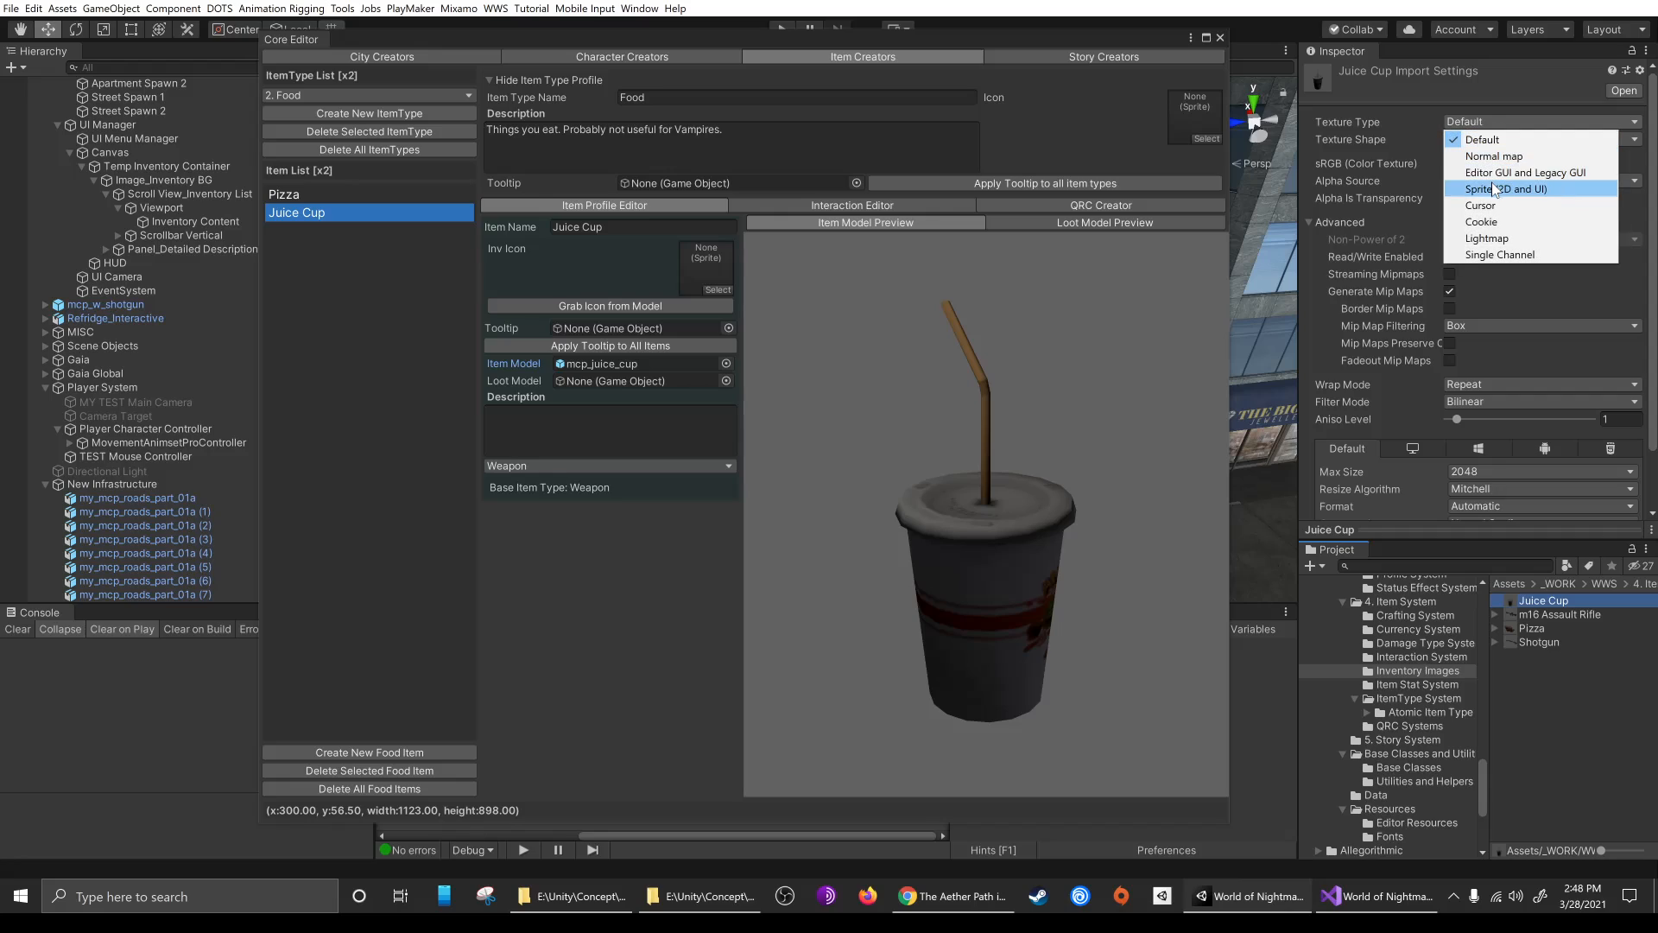
{"action": "left_click", "coordinate": [1495, 192]}
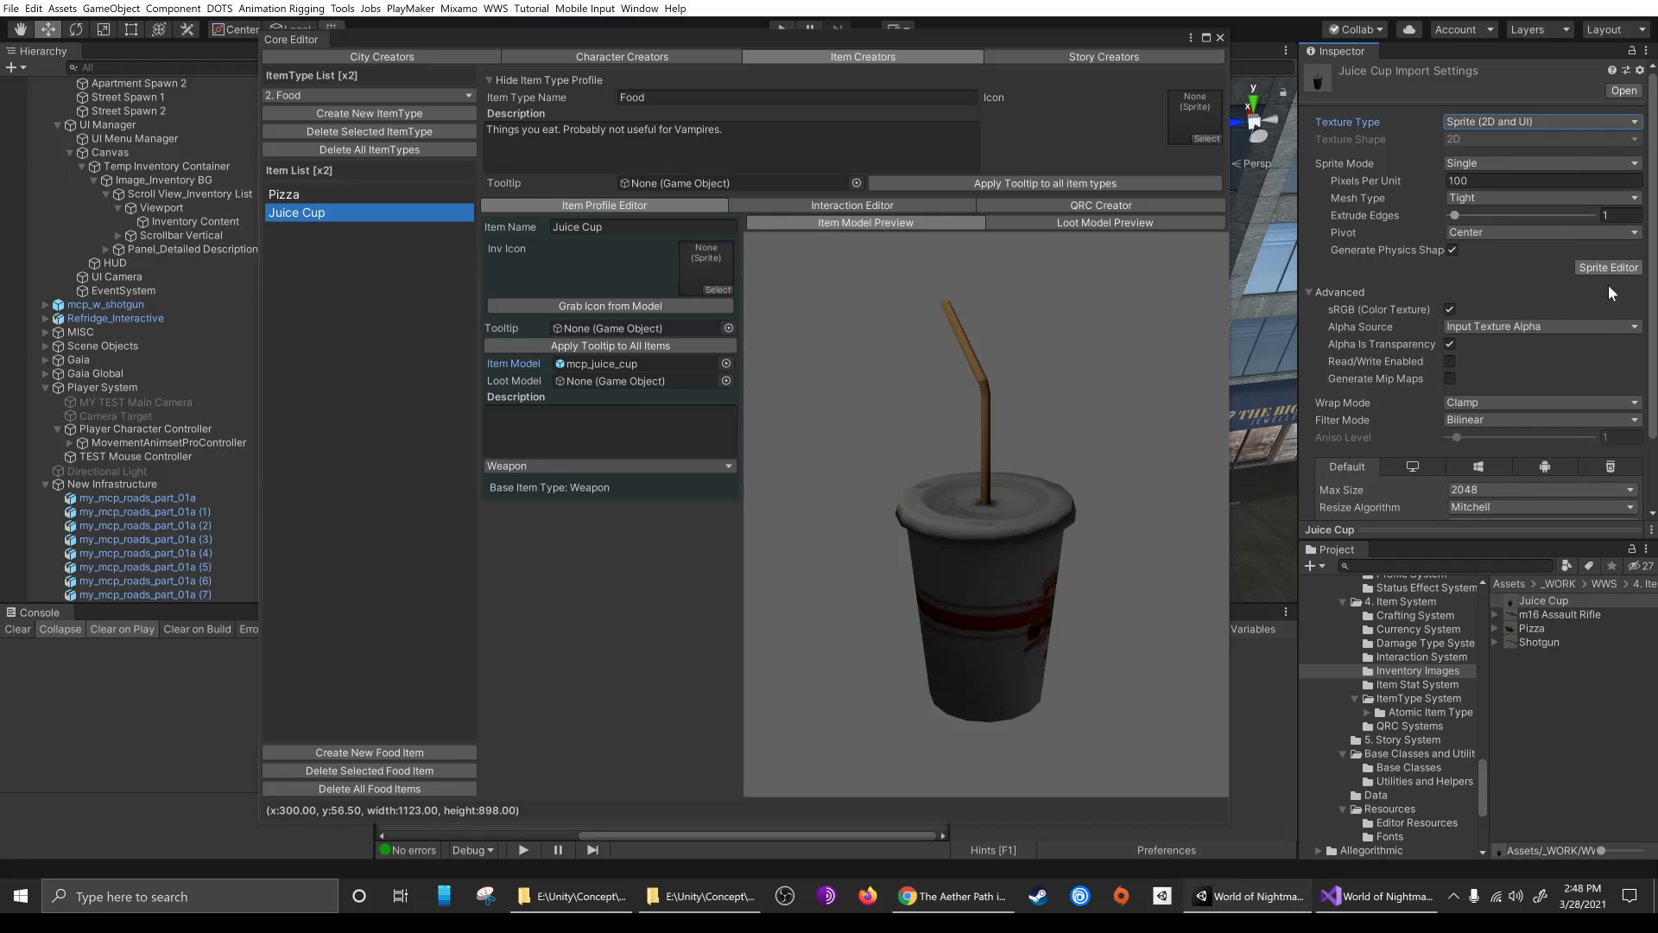
{"action": "scroll", "coordinate": [1563, 386], "scroll_direction": "down", "scroll_amount": 3}
{"action": "left_click", "coordinate": [1620, 506]}
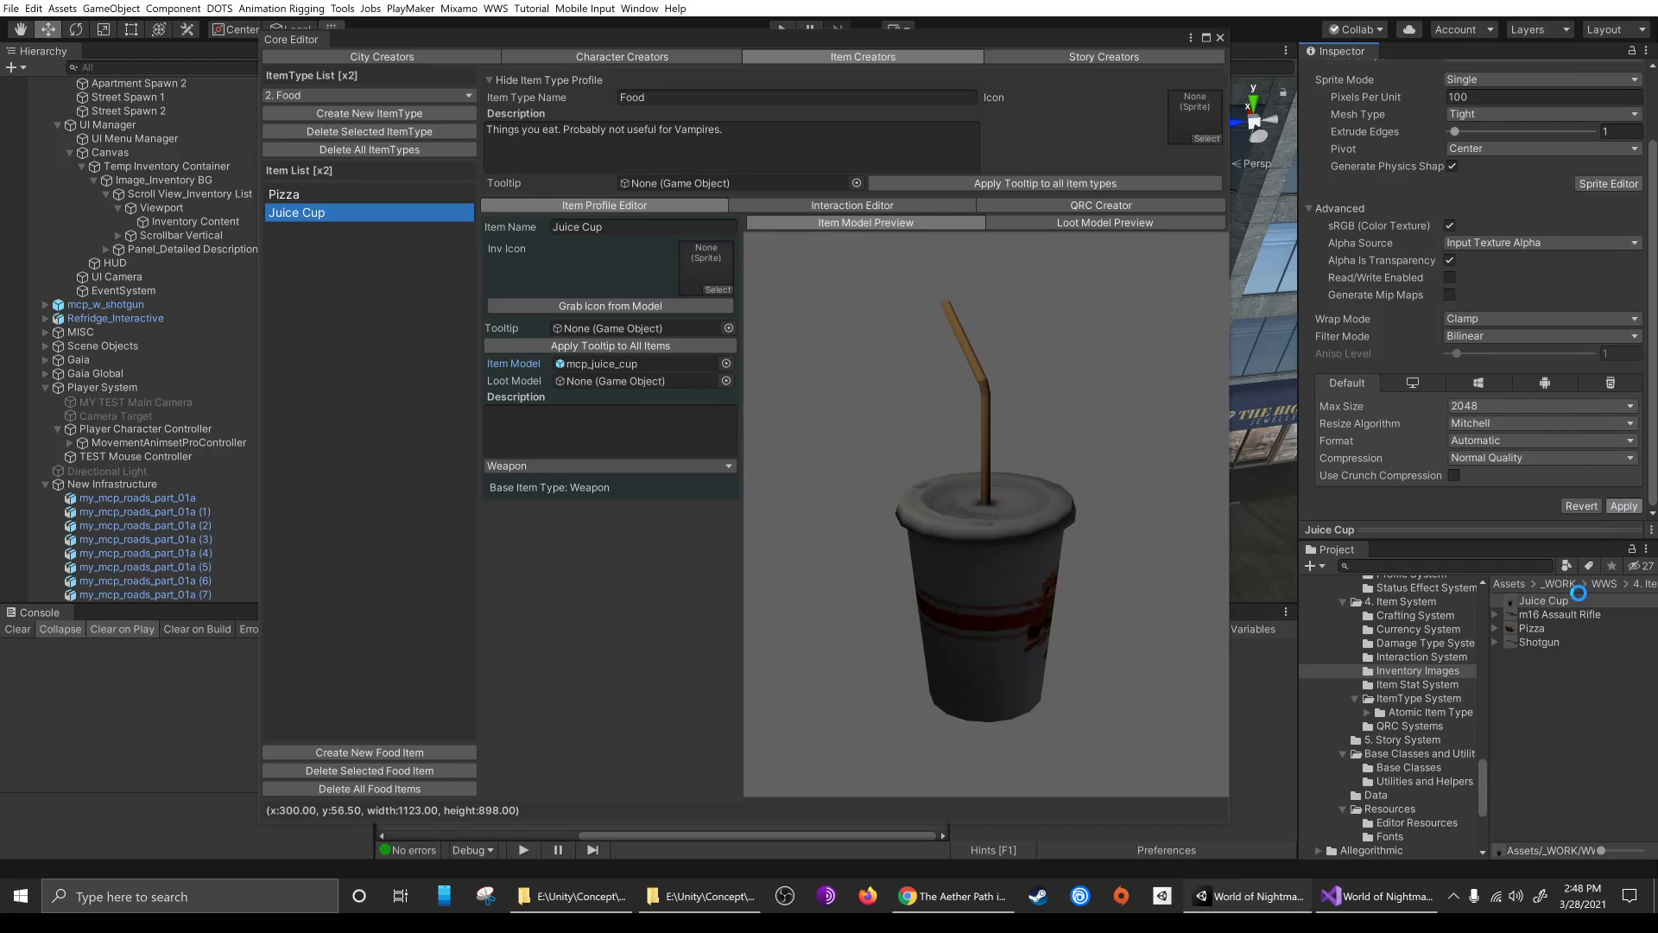
{"action": "left_click_drag", "start_coordinate": [1564, 602], "coordinate": [706, 287]}
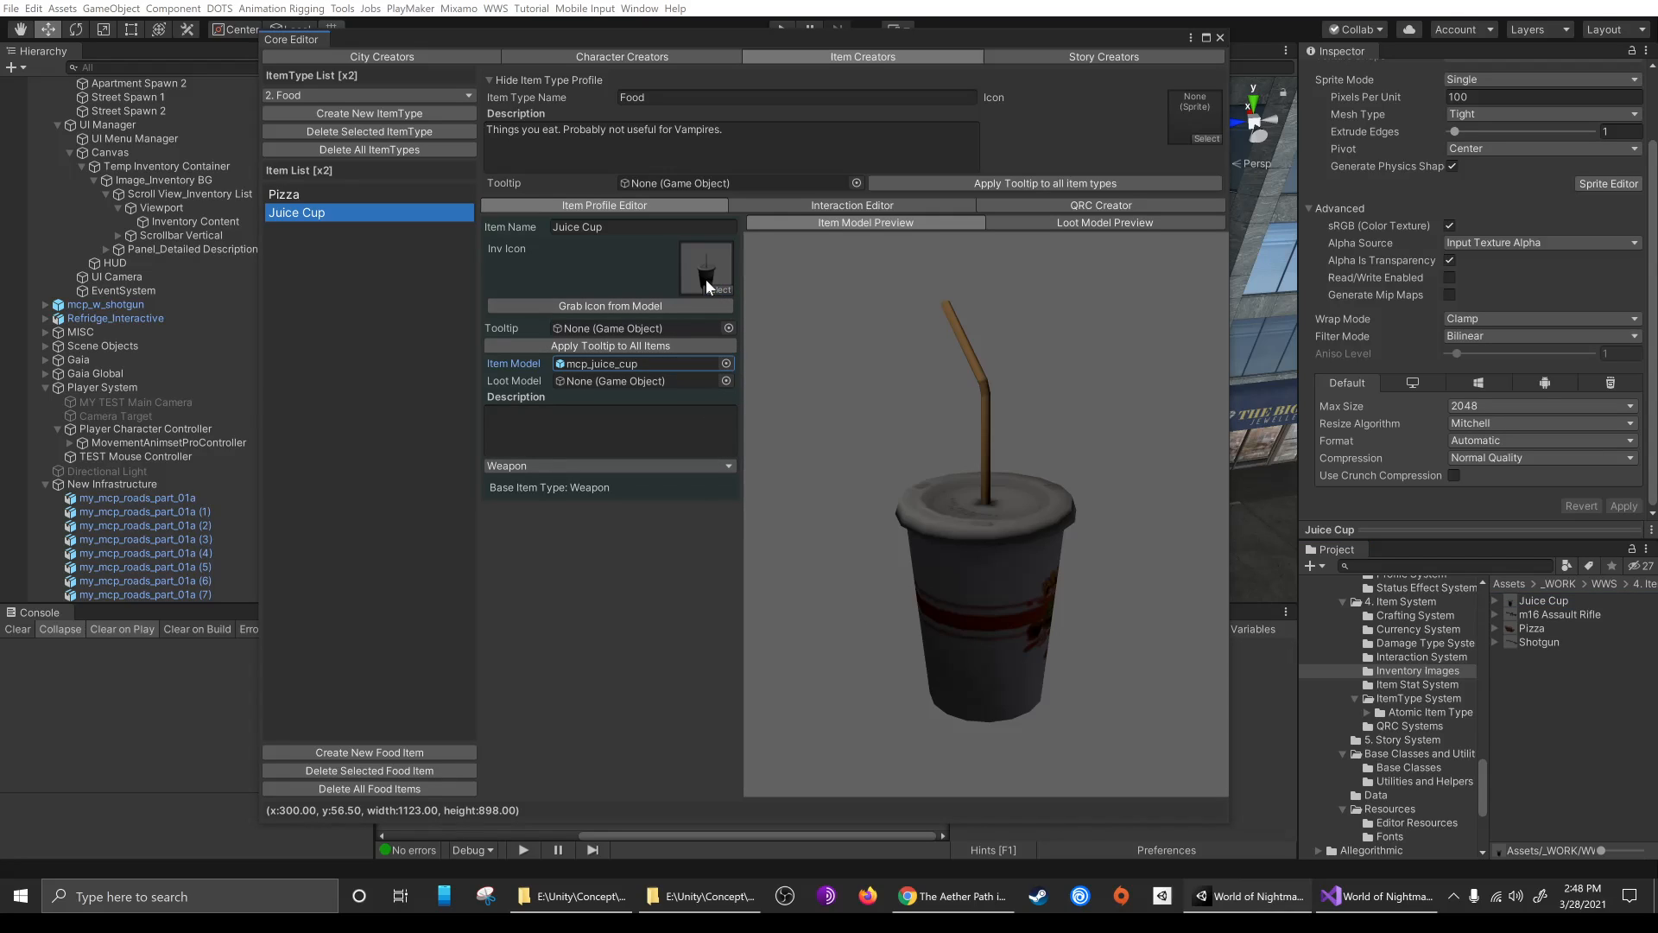
Describe the Juice Cup as "This is a cup of apple juice." and set its base item type to Consumable
{"action": "left_click", "coordinate": [611, 414]}
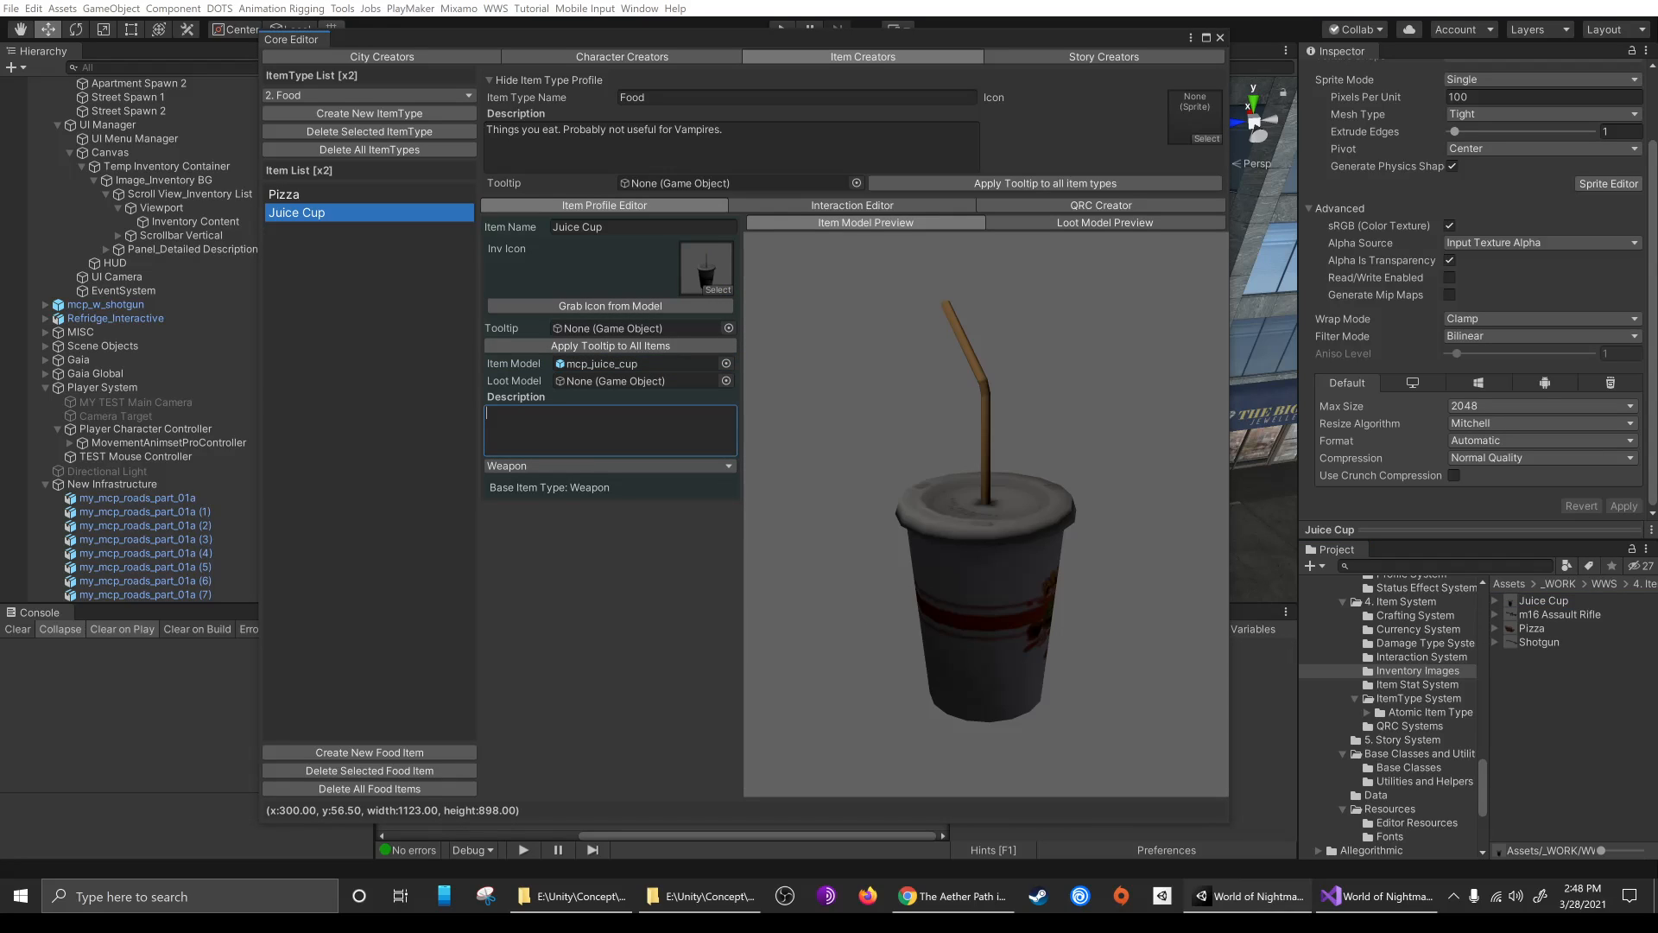
{"action": "type", "text": "This is a cup of apple juice"}
{"action": "left_click", "coordinate": [553, 465]}
{"action": "left_click", "coordinate": [518, 544]}
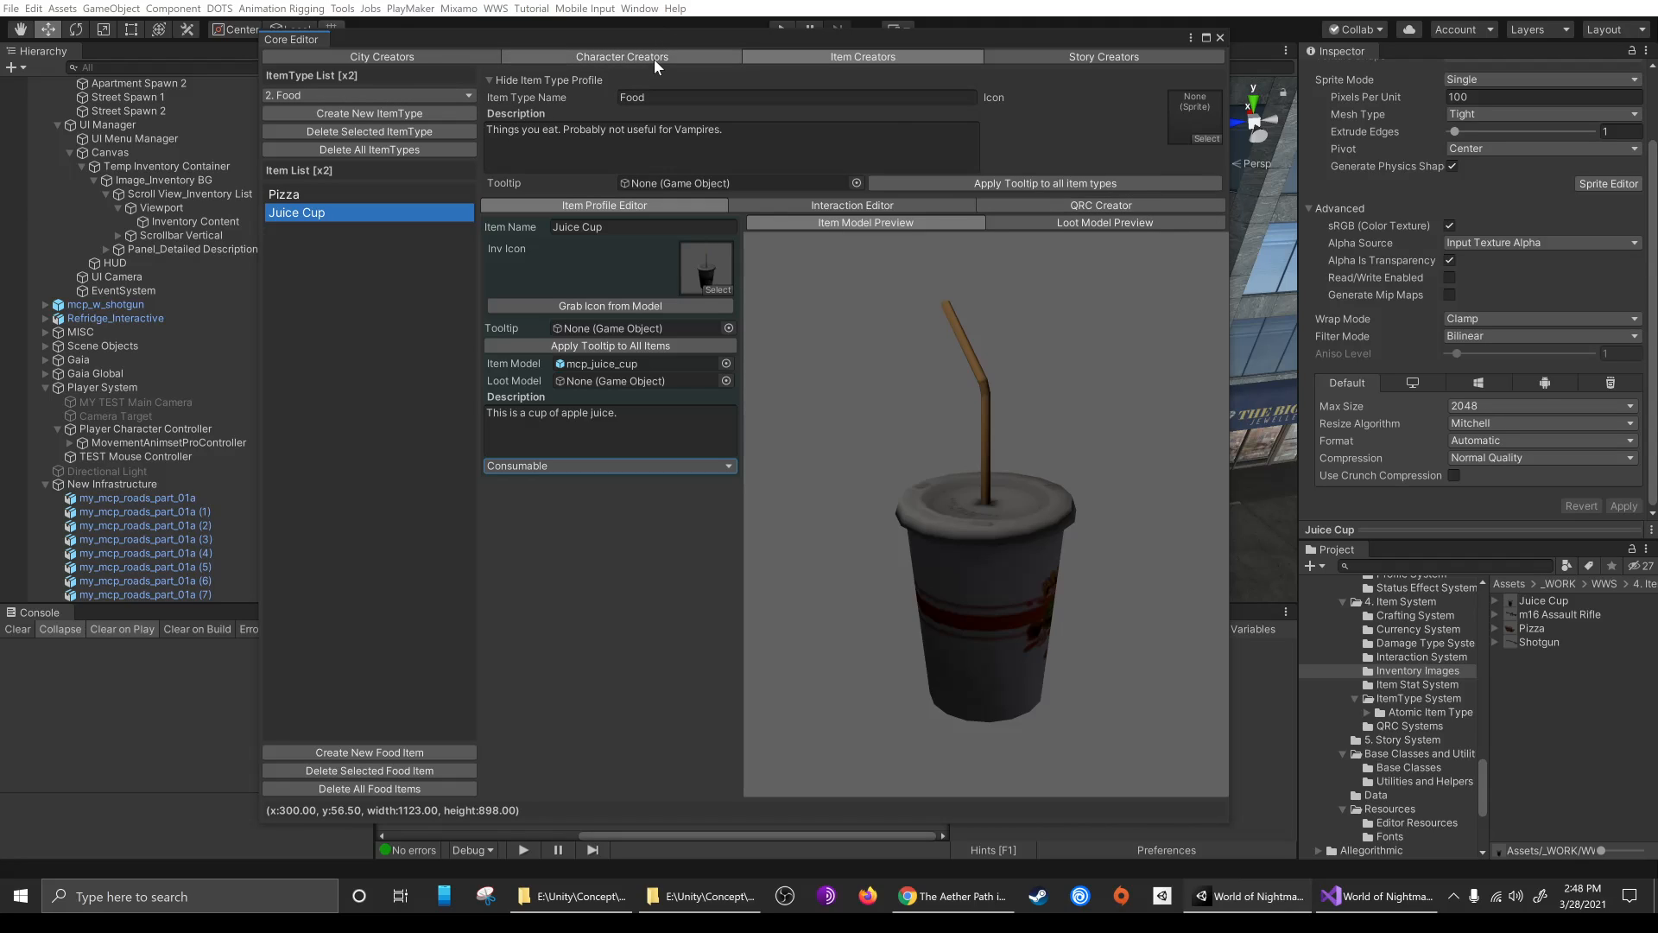
Add the Juice Cup and Pizza food items to the police officer character's owned items
{"action": "left_click", "coordinate": [704, 58]}
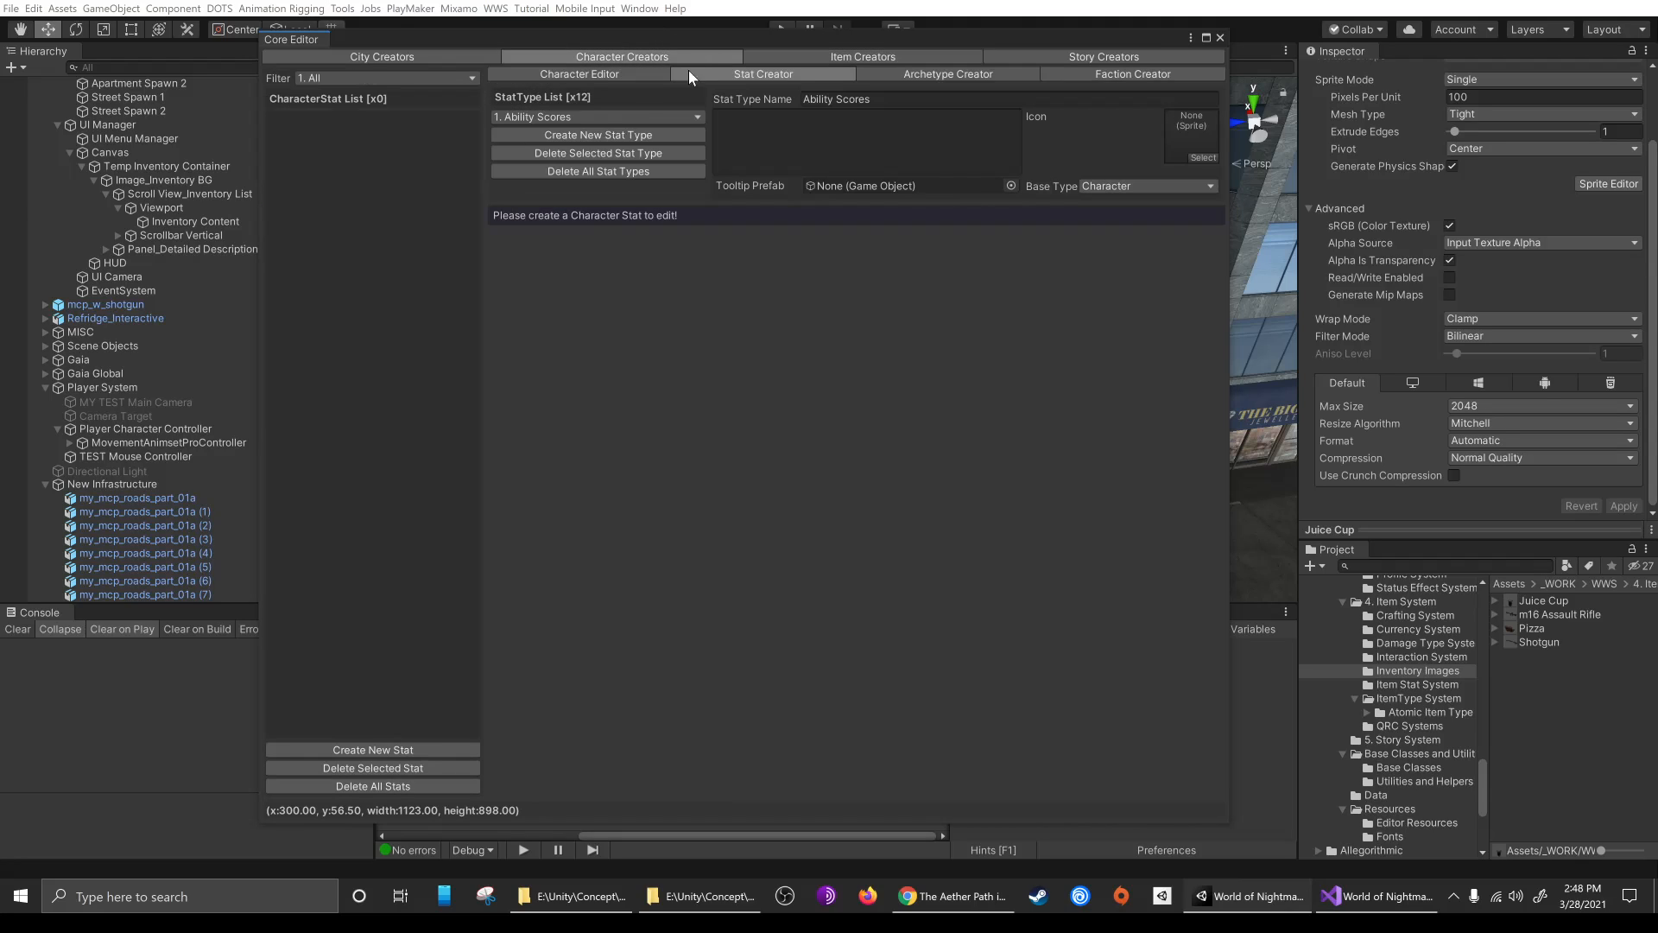
{"action": "left_click", "coordinate": [501, 75]}
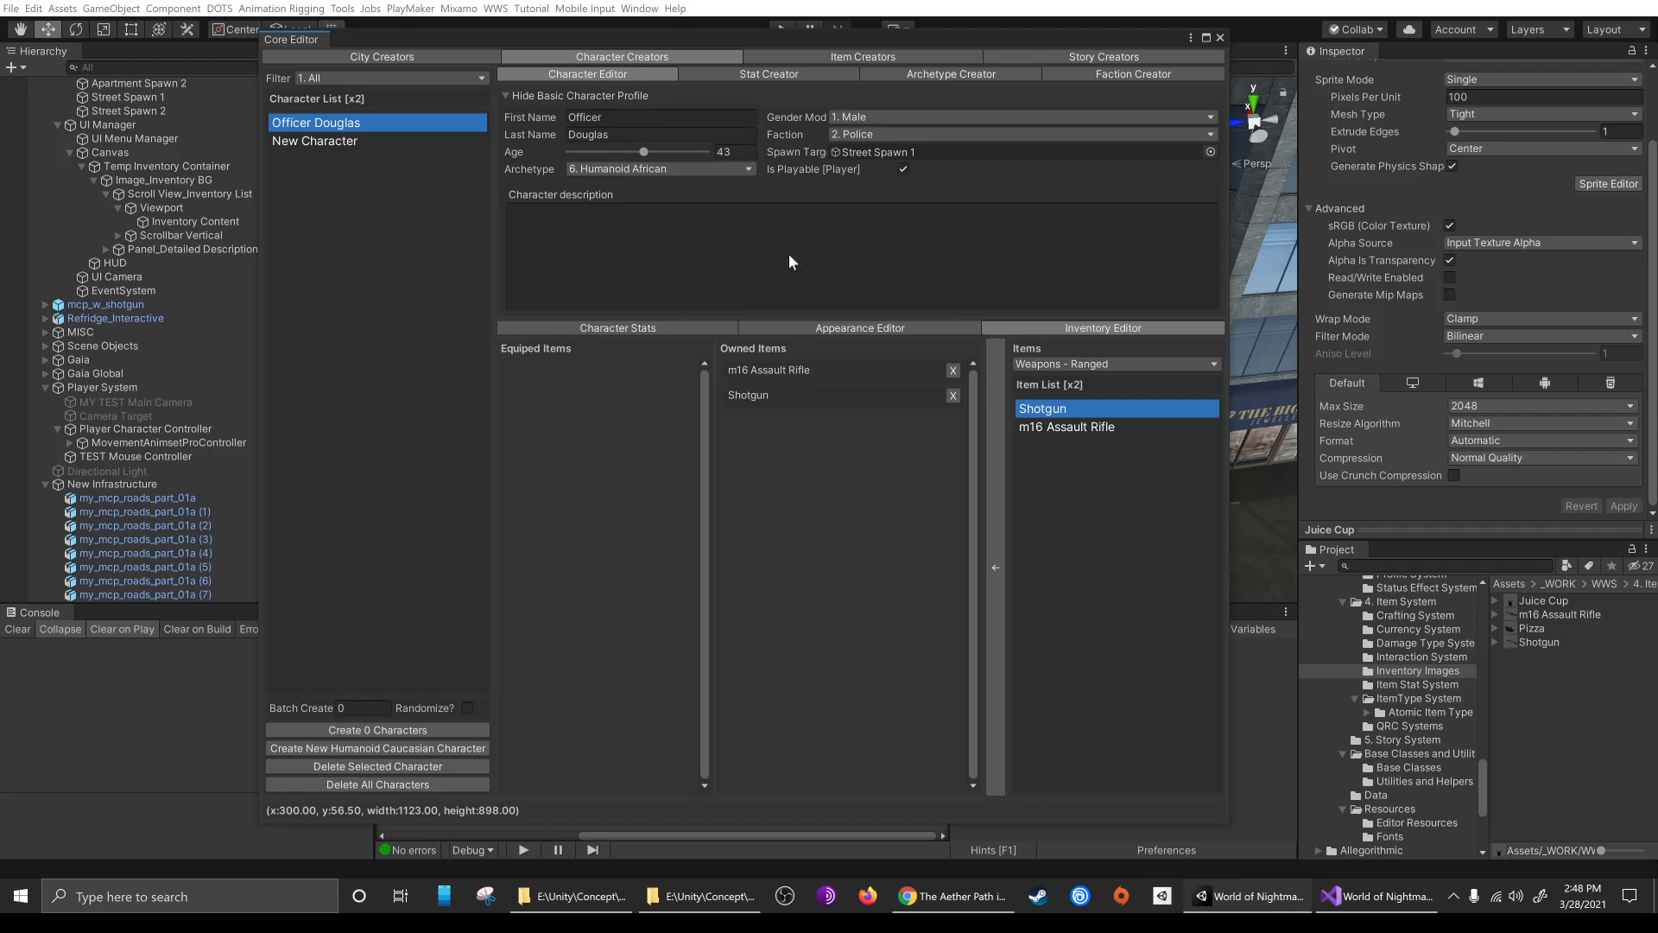
{"action": "left_click", "coordinate": [1071, 364]}
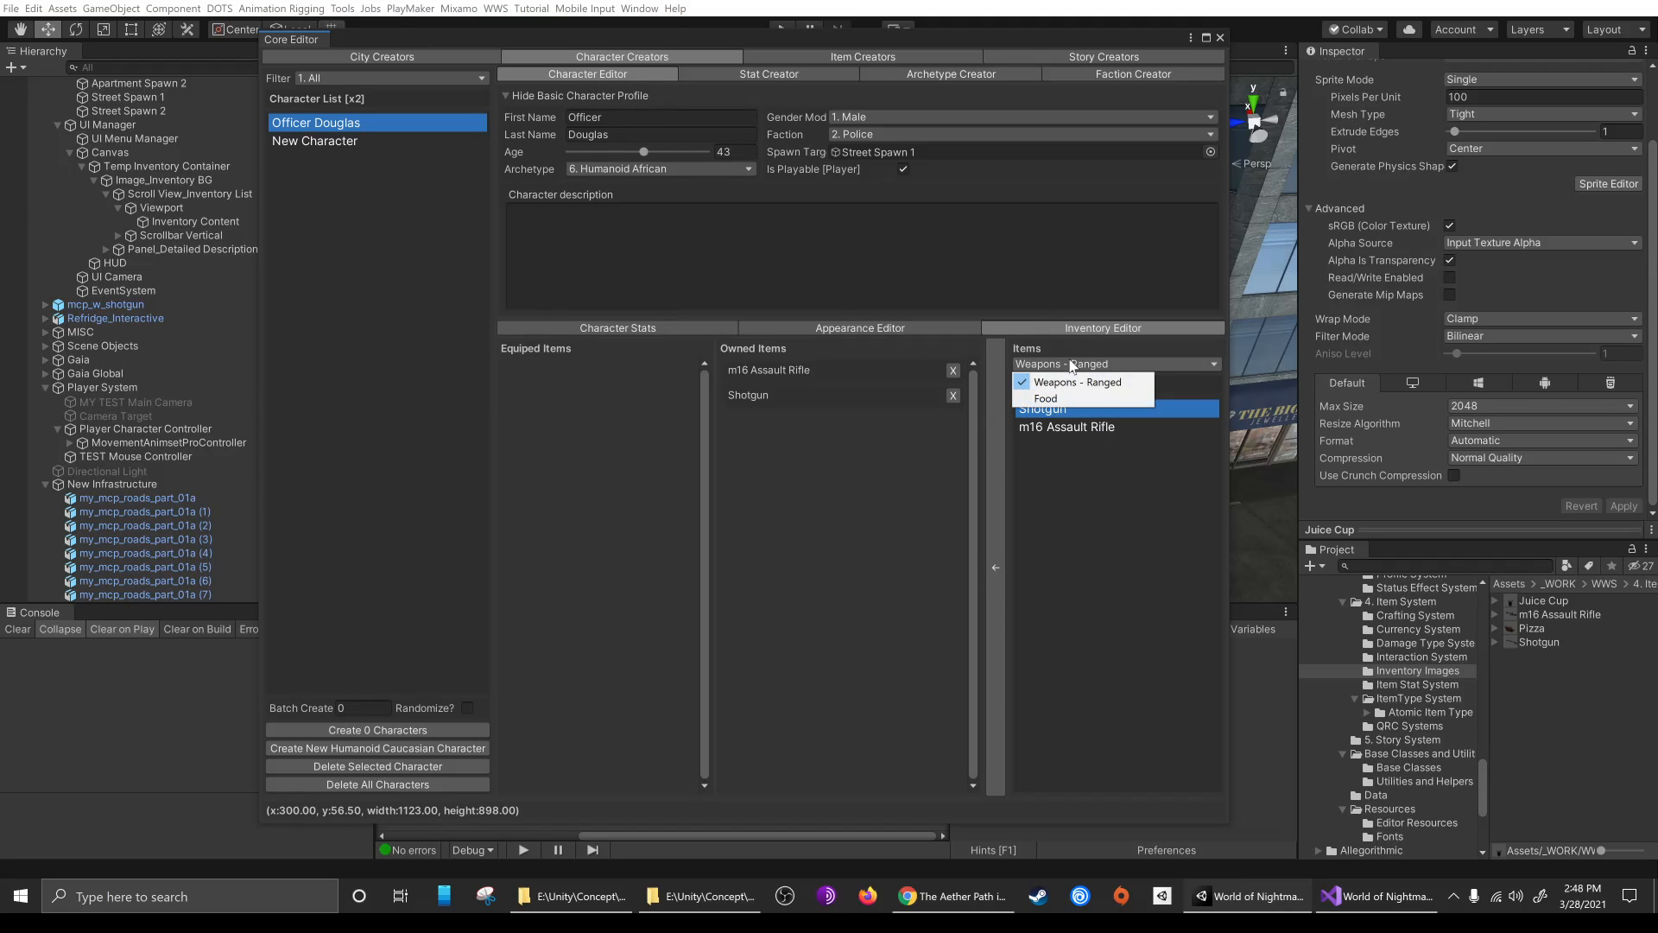
{"action": "left_click", "coordinate": [1087, 397]}
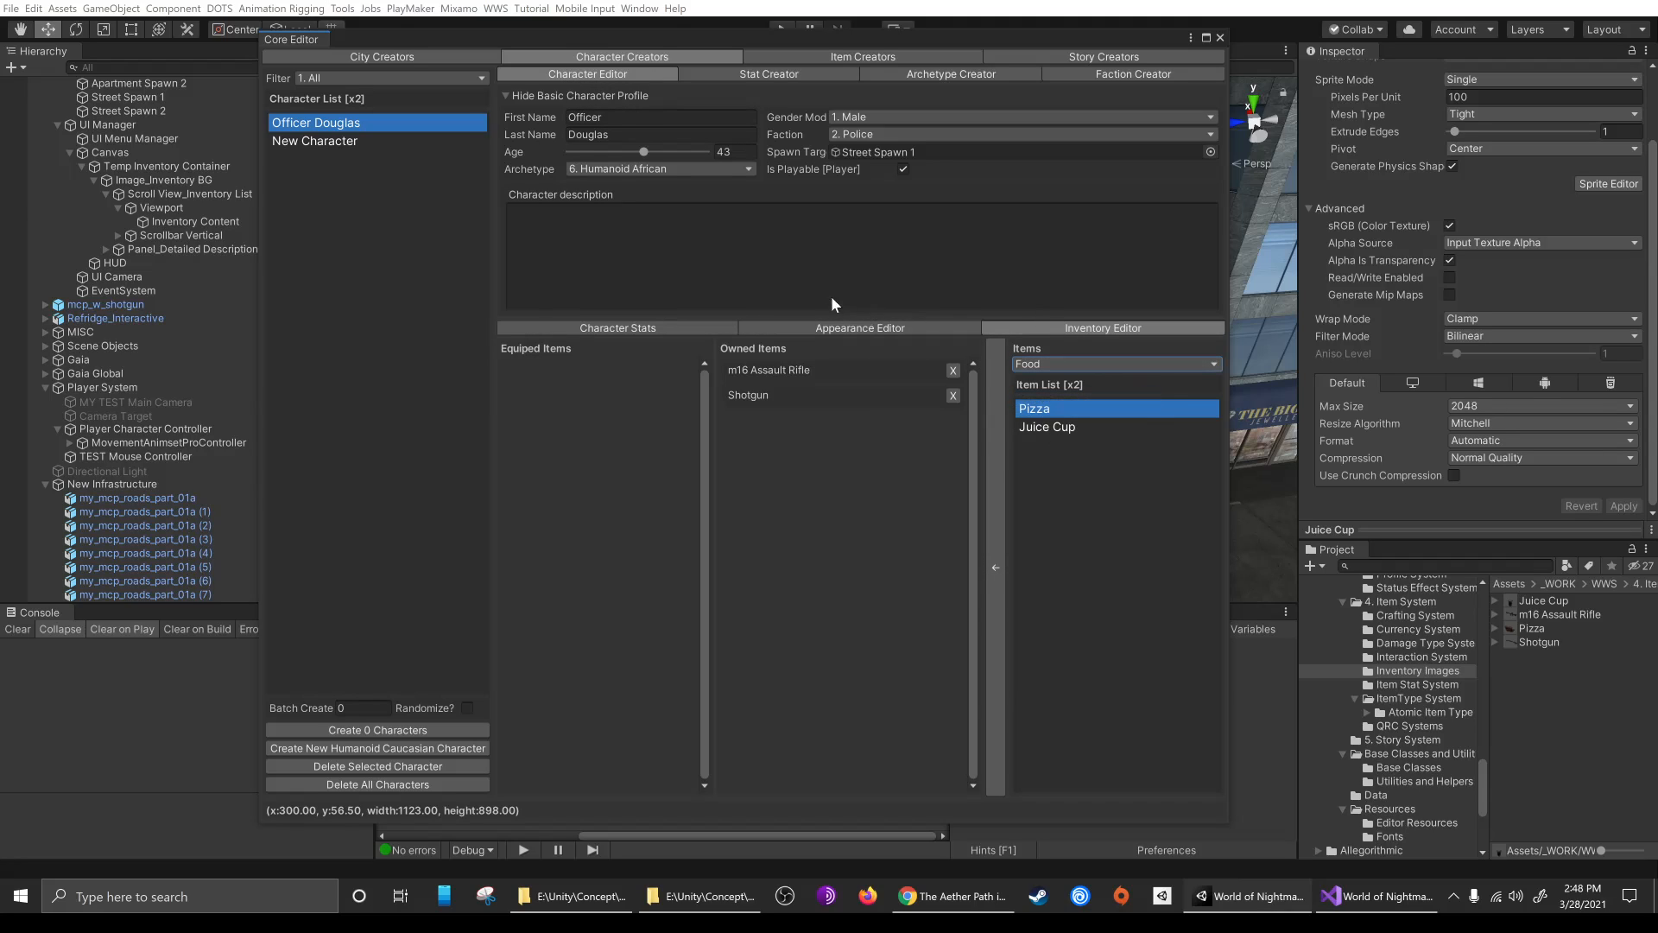
{"action": "left_click", "coordinate": [1069, 428]}
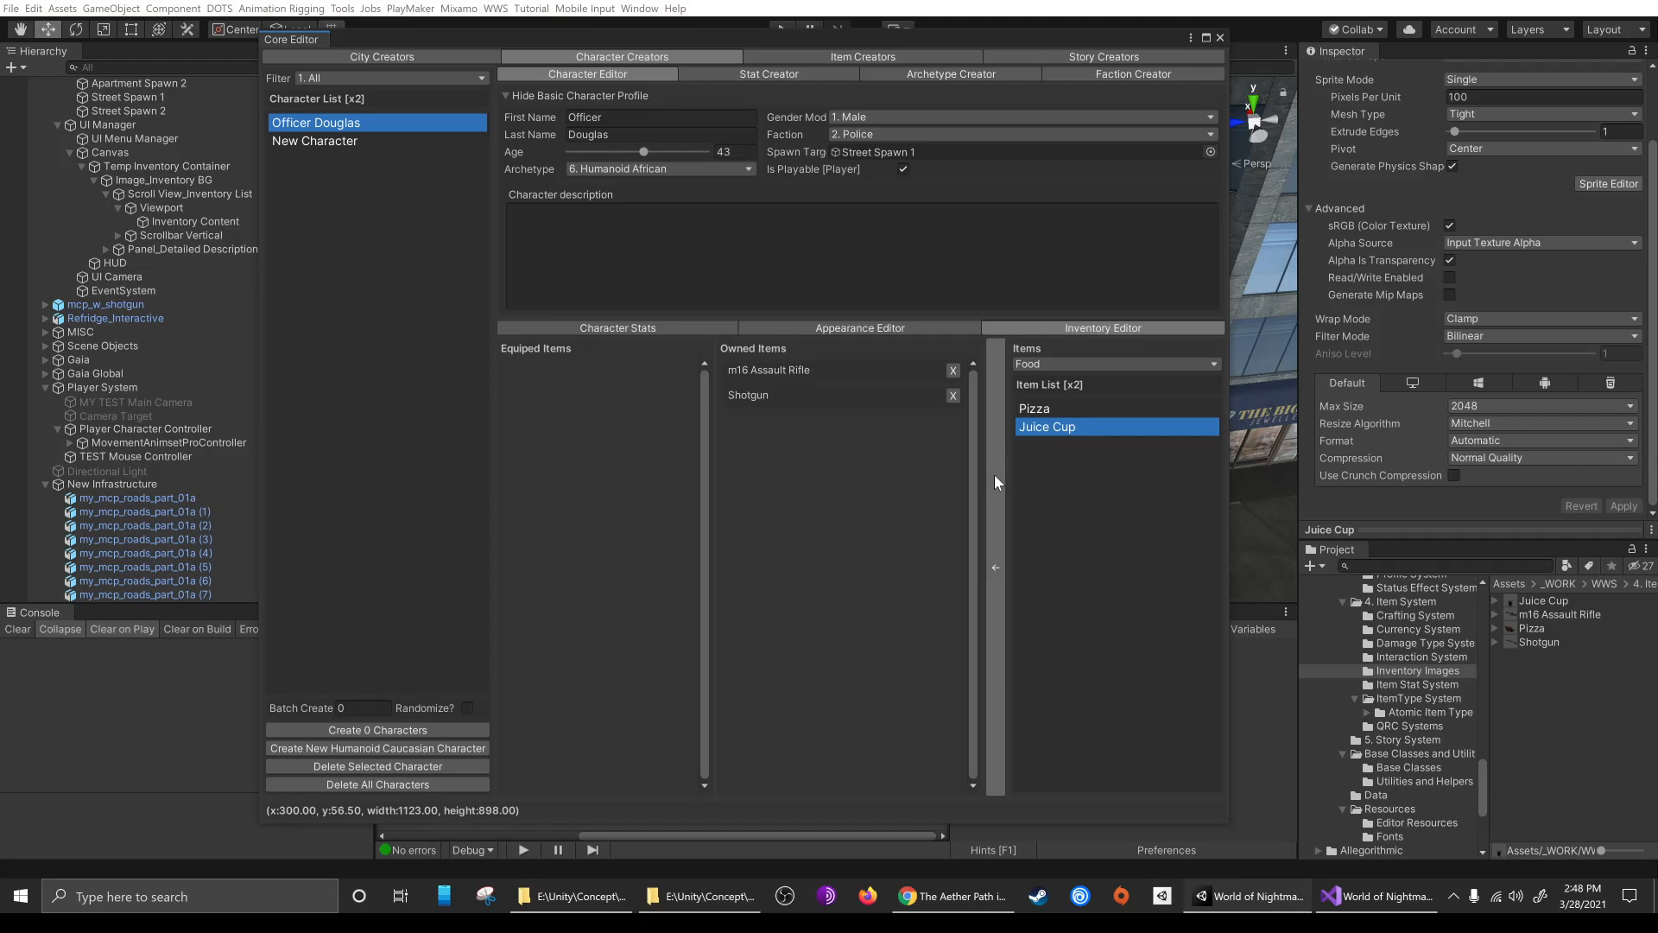
{"action": "left_click", "coordinate": [993, 474]}
{"action": "left_click", "coordinate": [1046, 406]}
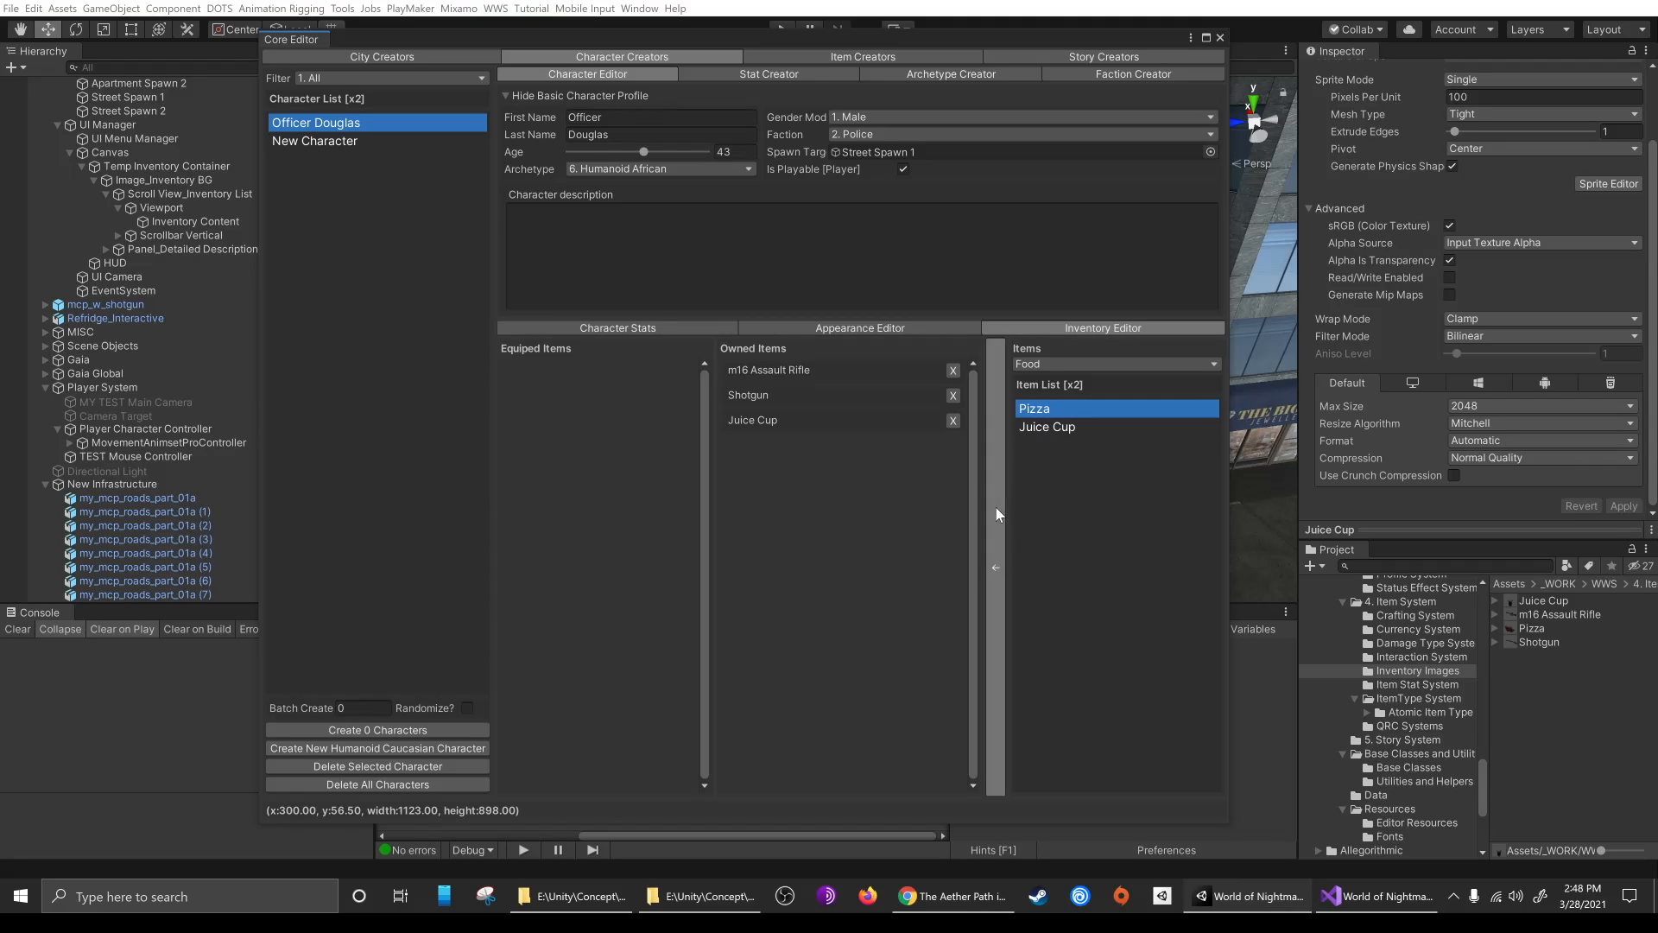
{"action": "left_click", "coordinate": [997, 506]}
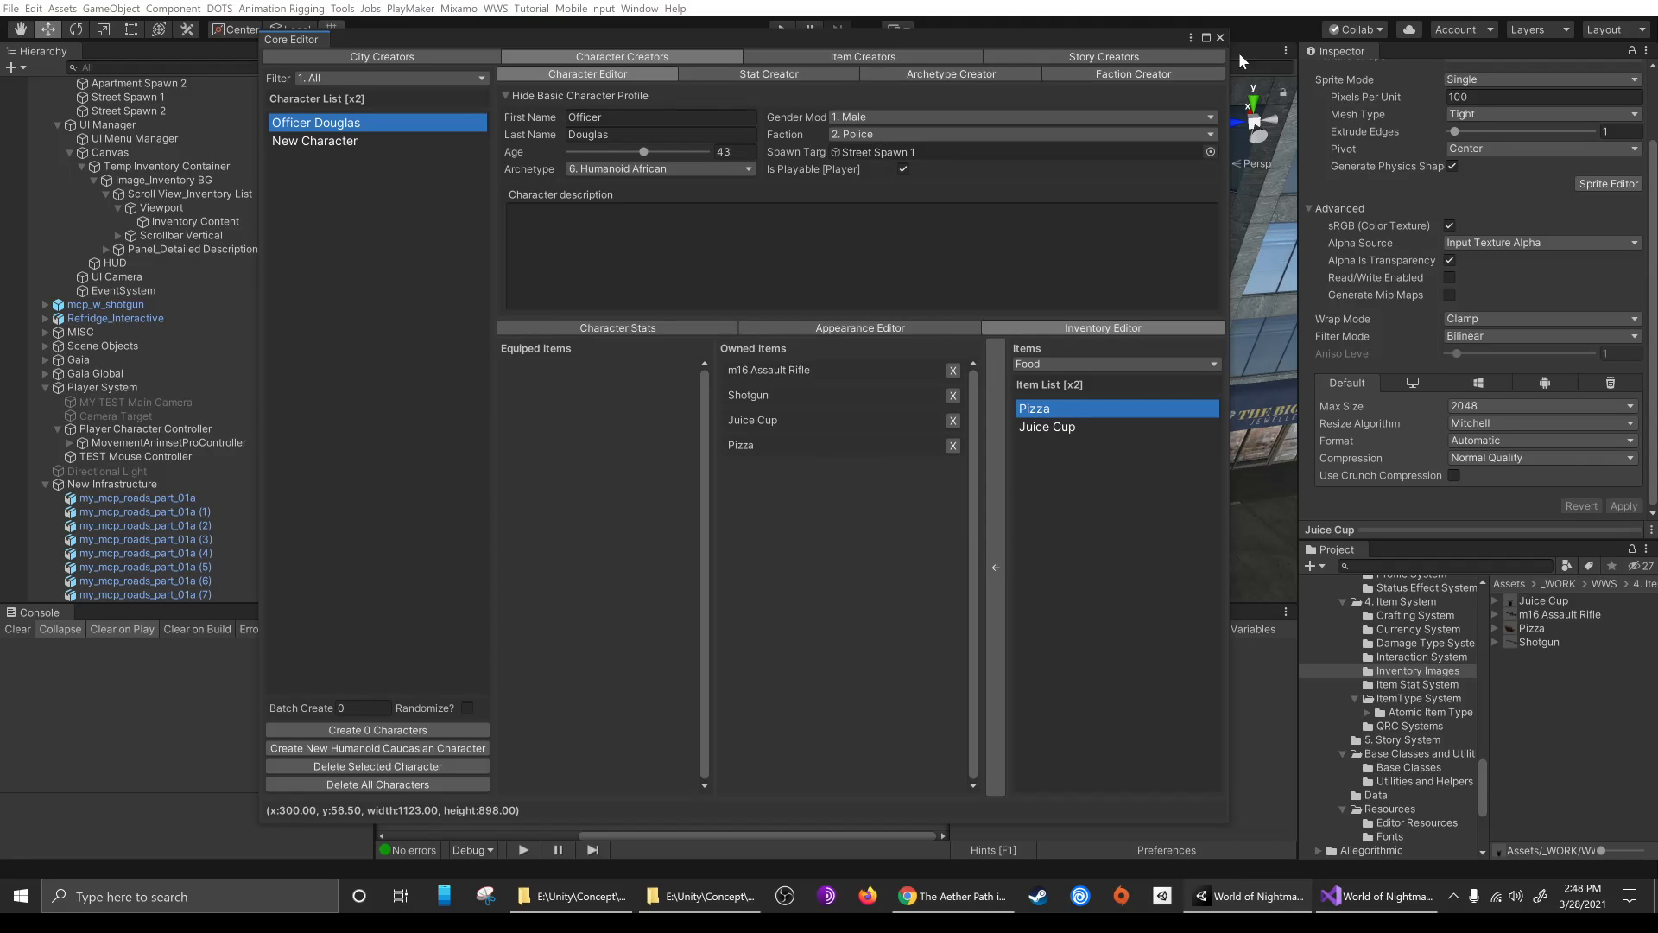
Close the Core Editor, run the game and view the Juice Cup, Shotgun and m16 Assault Rifle descriptions in the in-game inventory
{"action": "left_click", "coordinate": [1220, 37]}
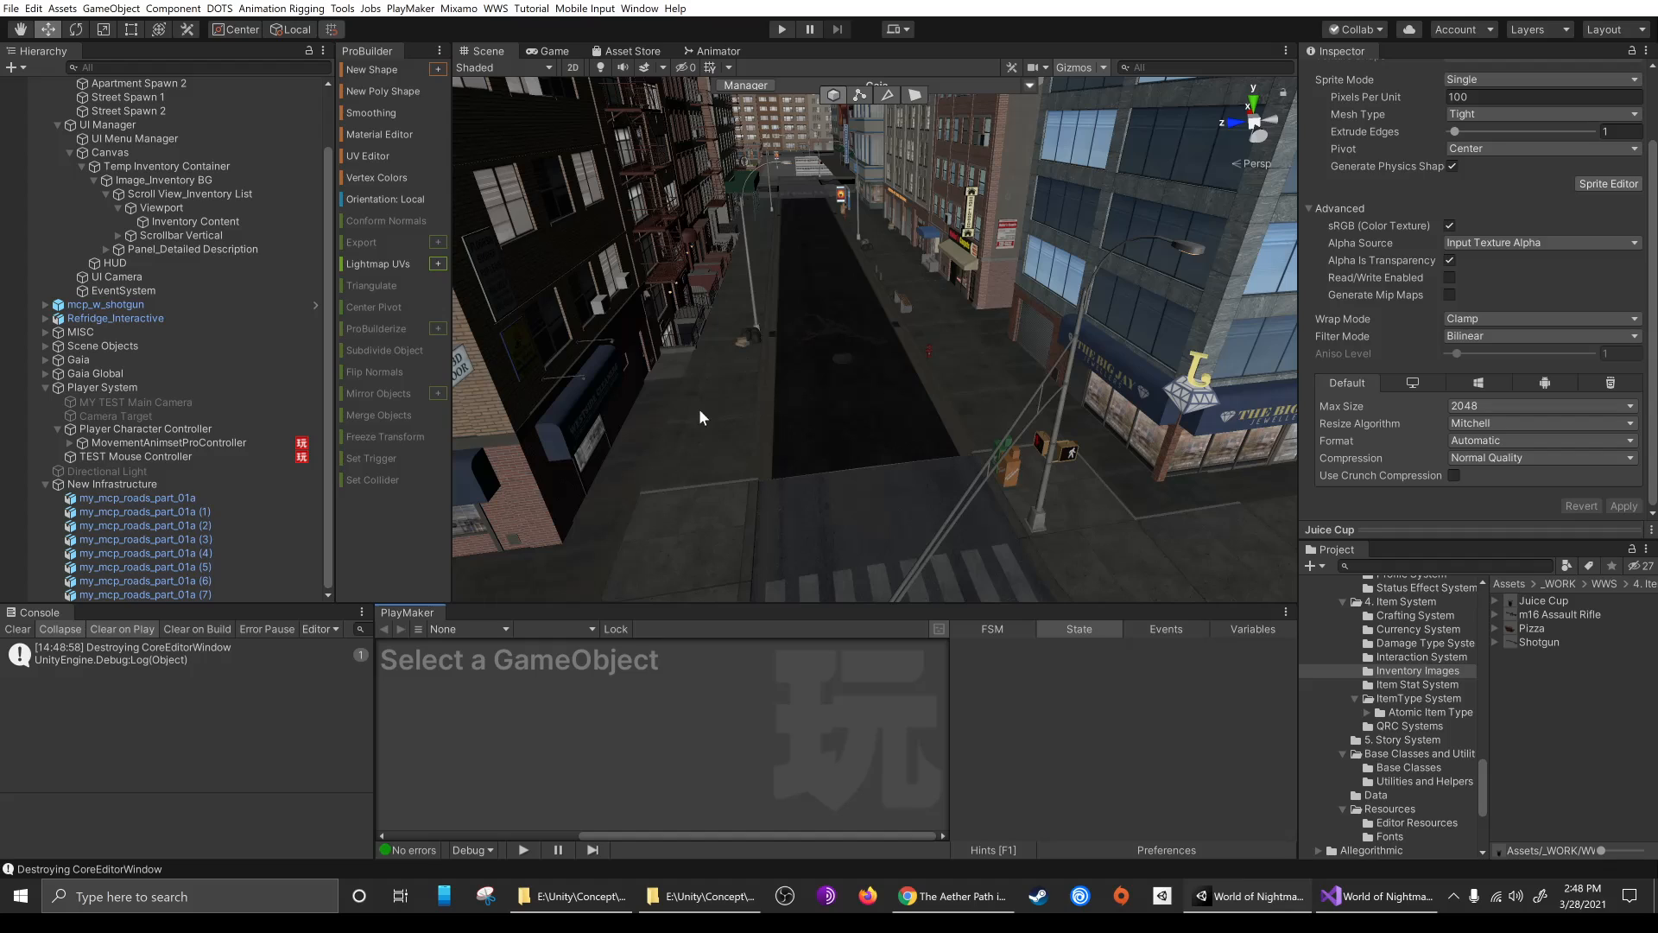
{"action": "left_click", "coordinate": [781, 29]}
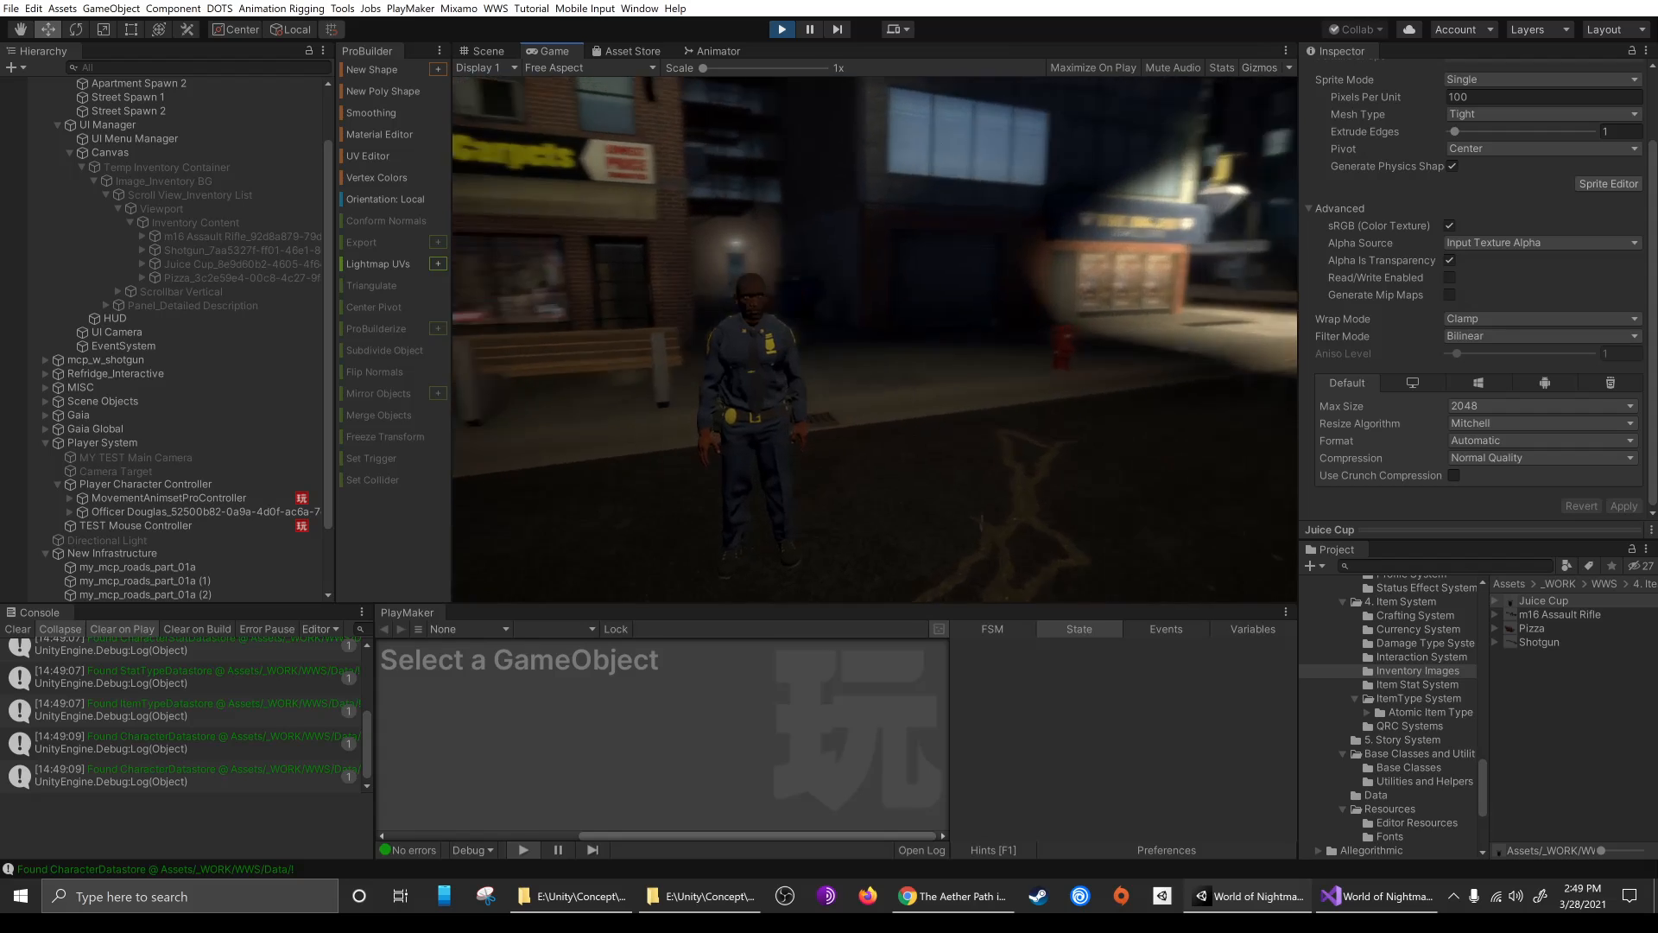
{"action": "key", "text": "w"}
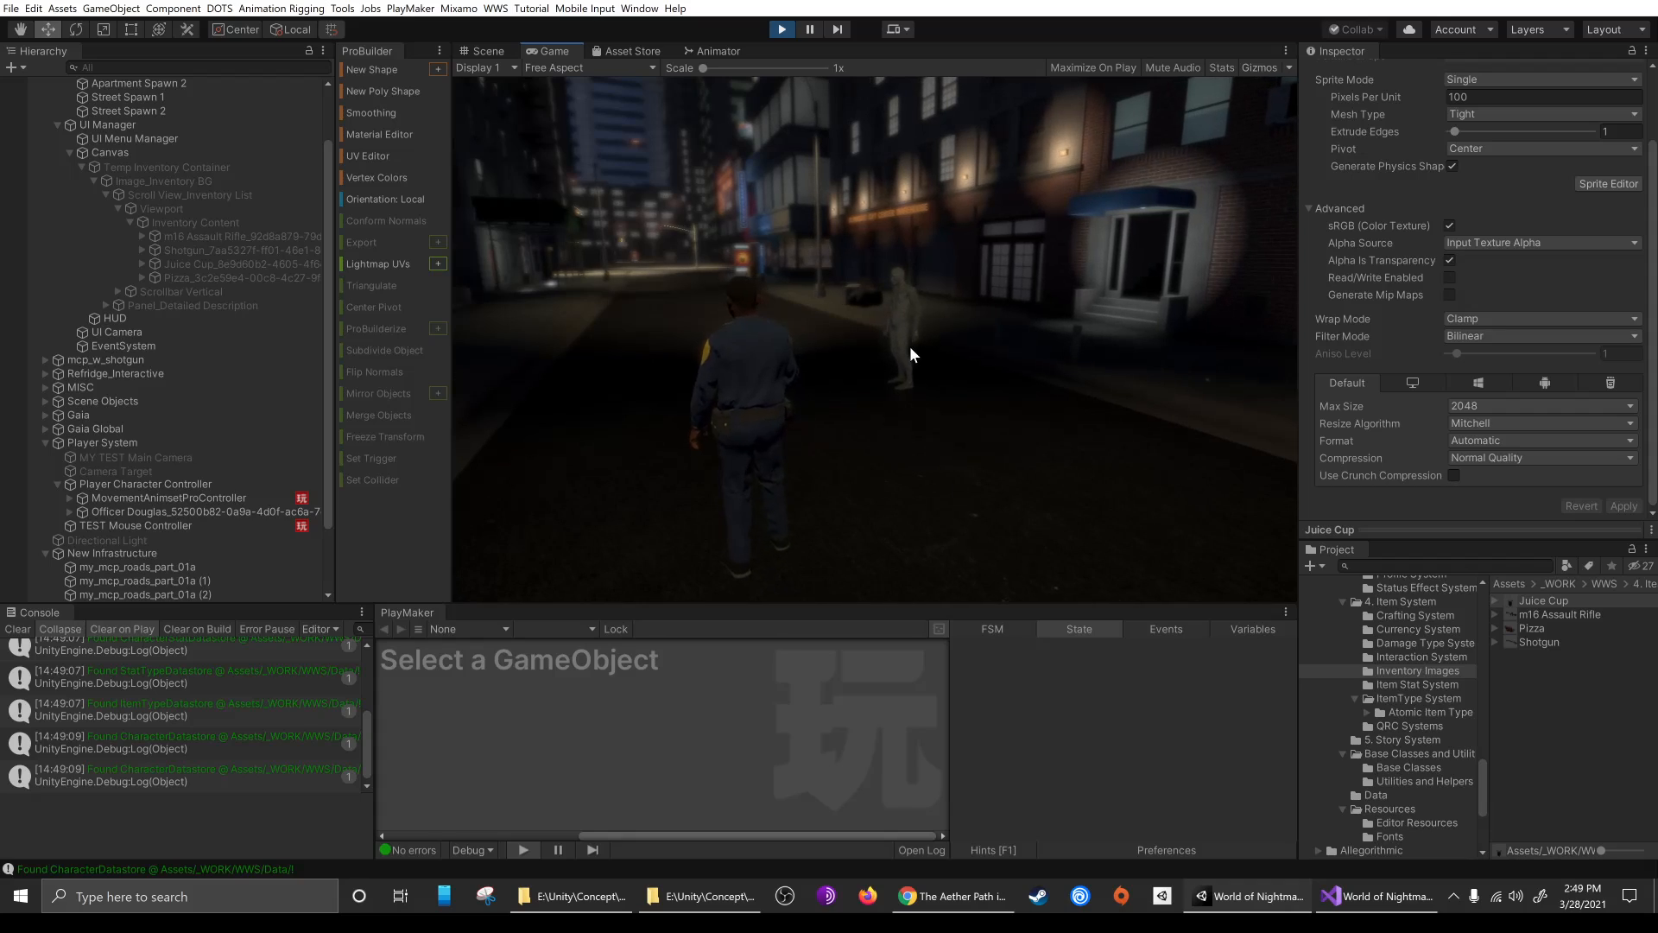
{"action": "key", "text": "i"}
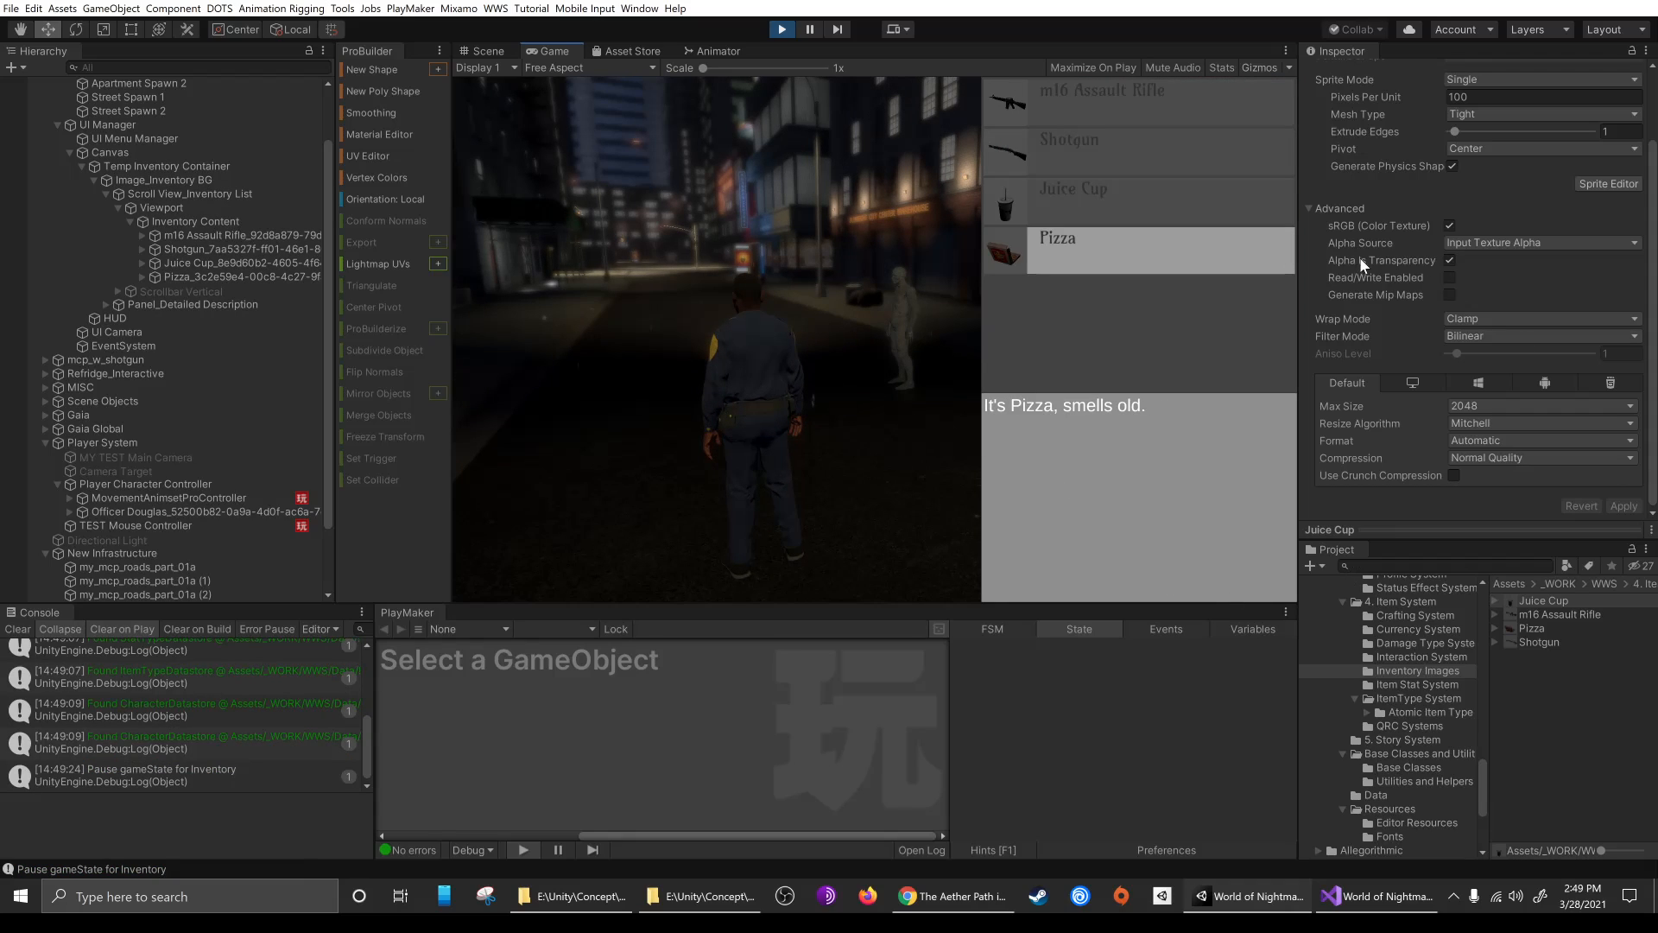
{"action": "left_click", "coordinate": [1070, 195]}
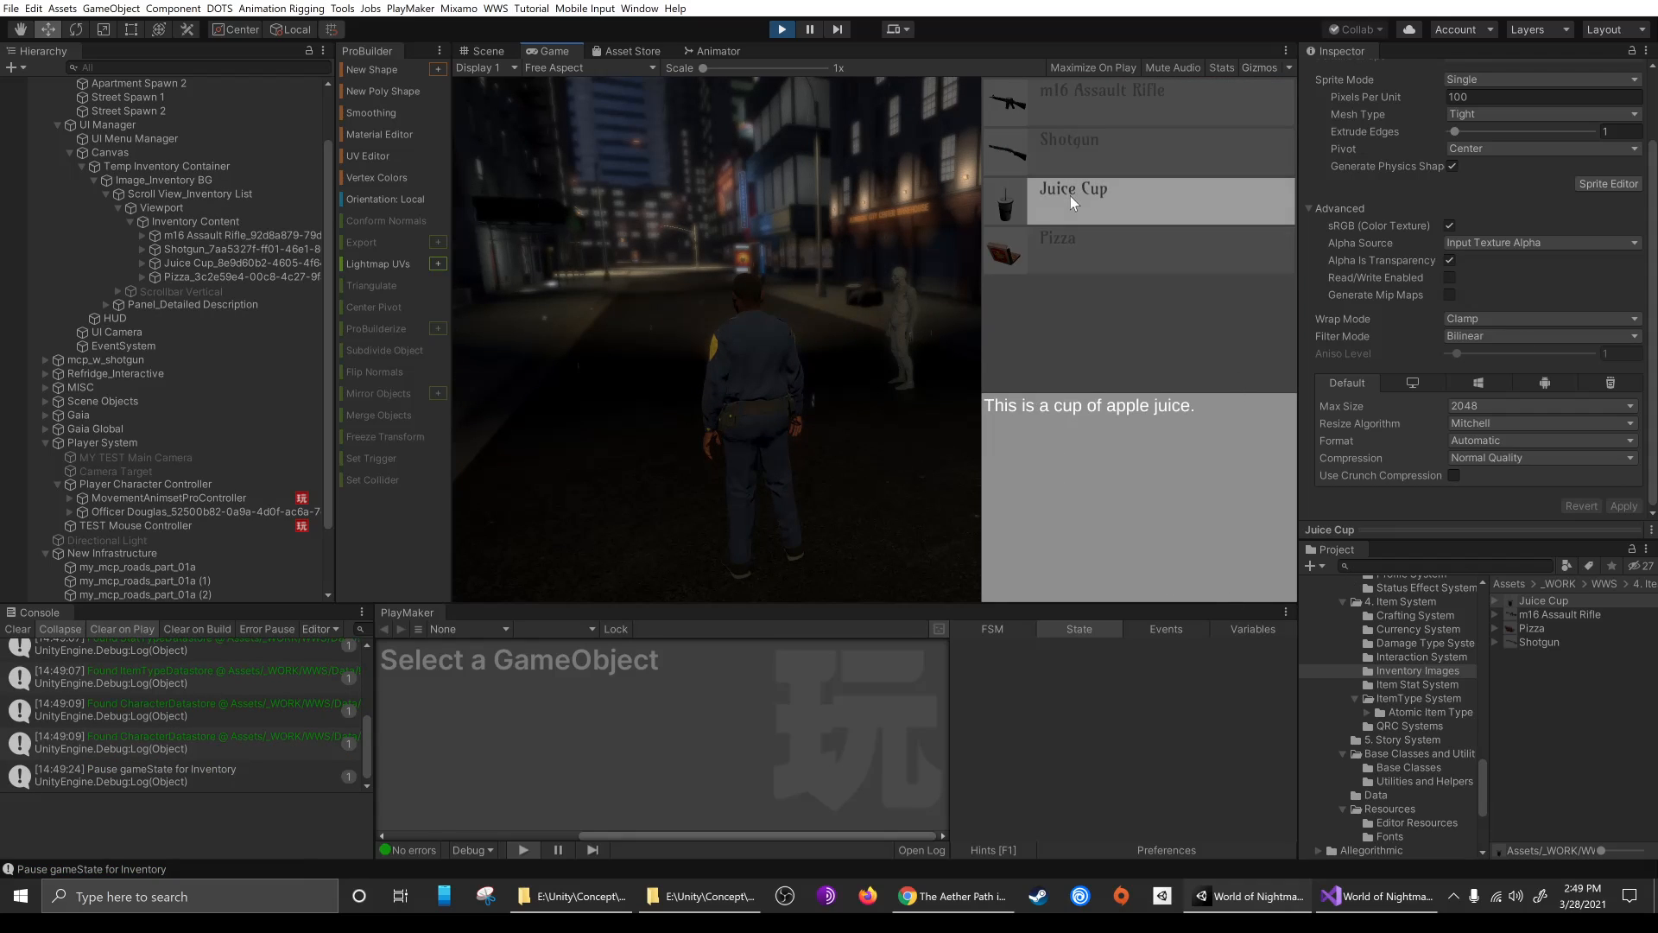
{"action": "left_click", "coordinate": [1114, 135]}
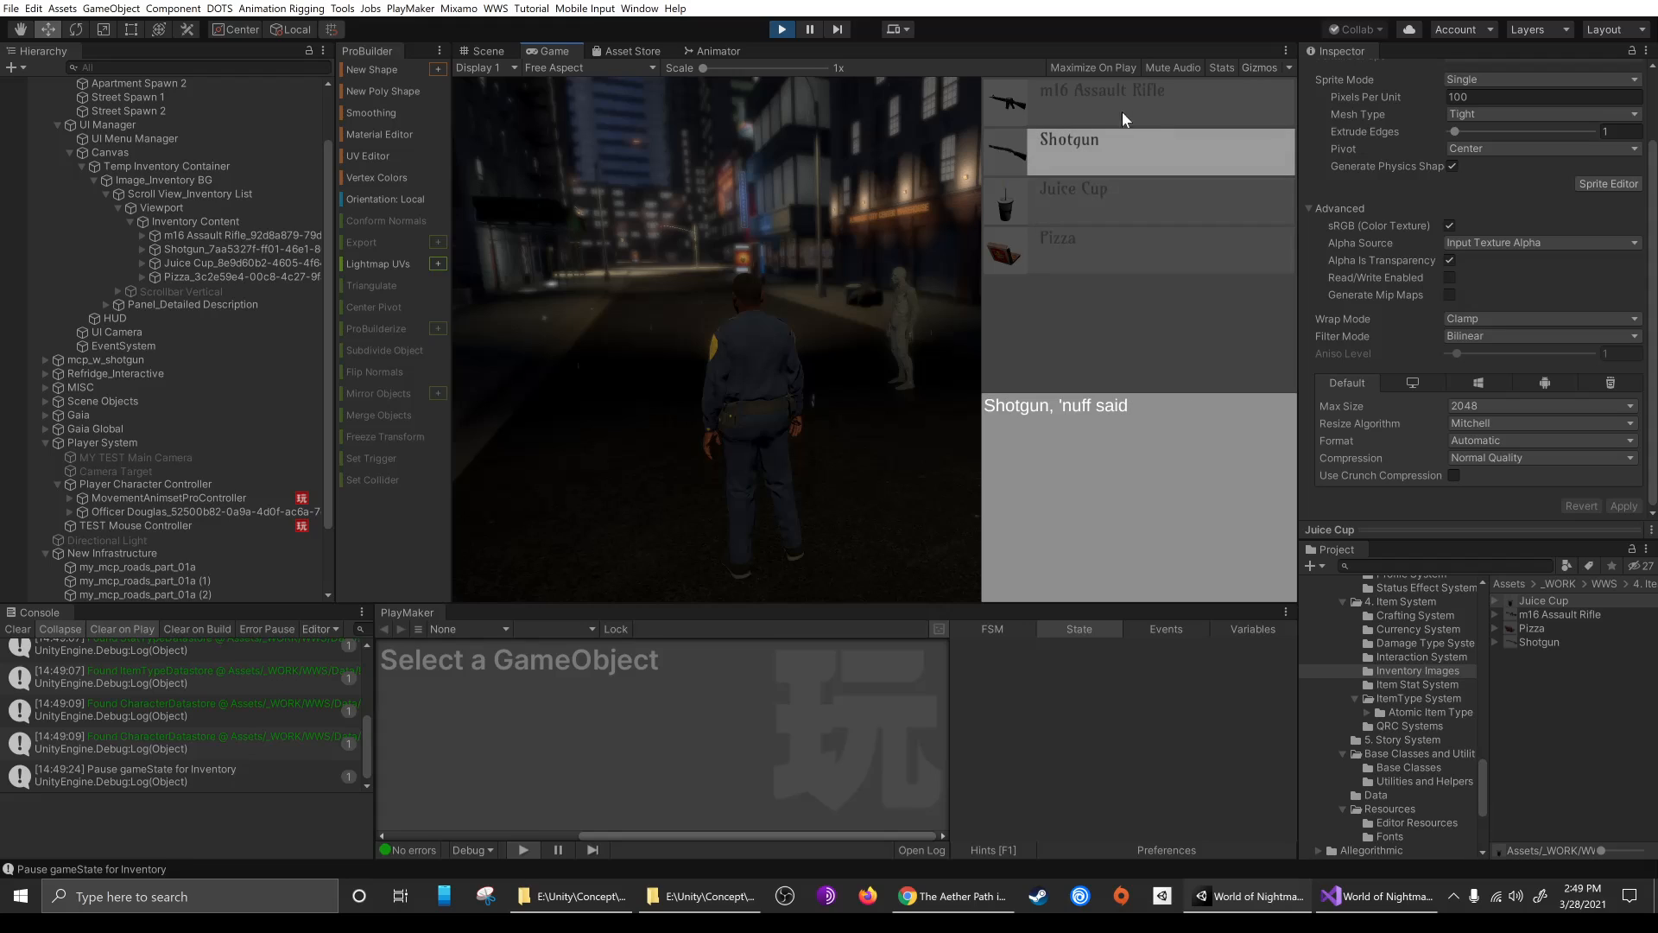
{"action": "left_click", "coordinate": [1124, 101]}
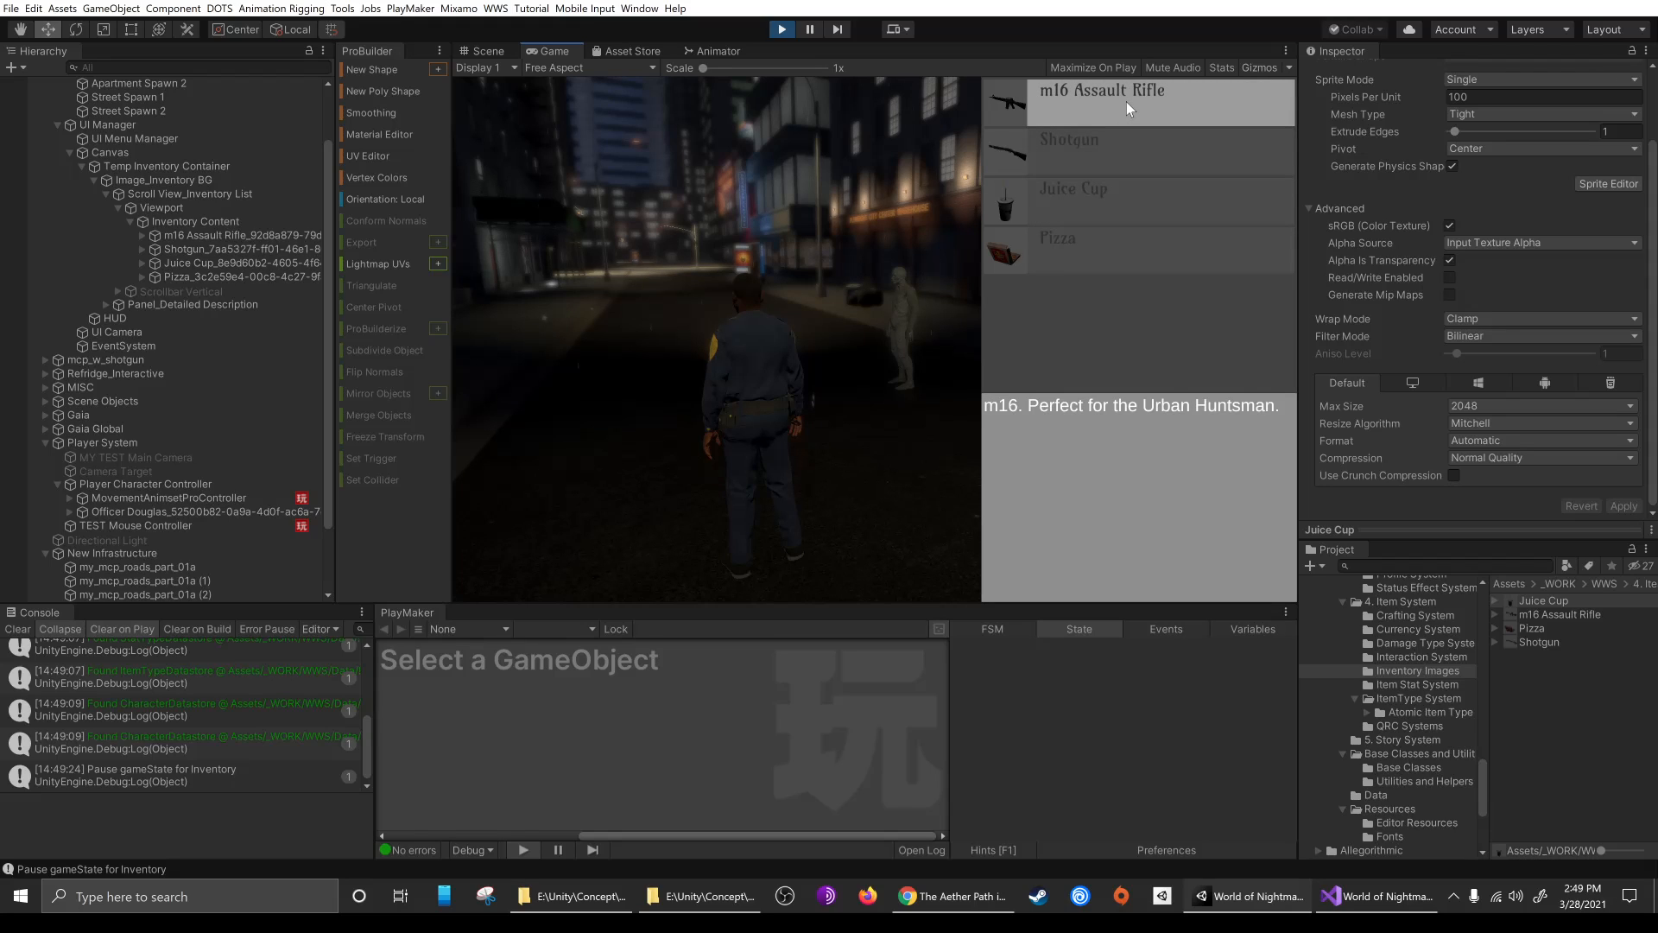
Reopen the Core AARPG Editor and show the police officer character's inventory
{"action": "left_click", "coordinate": [496, 8]}
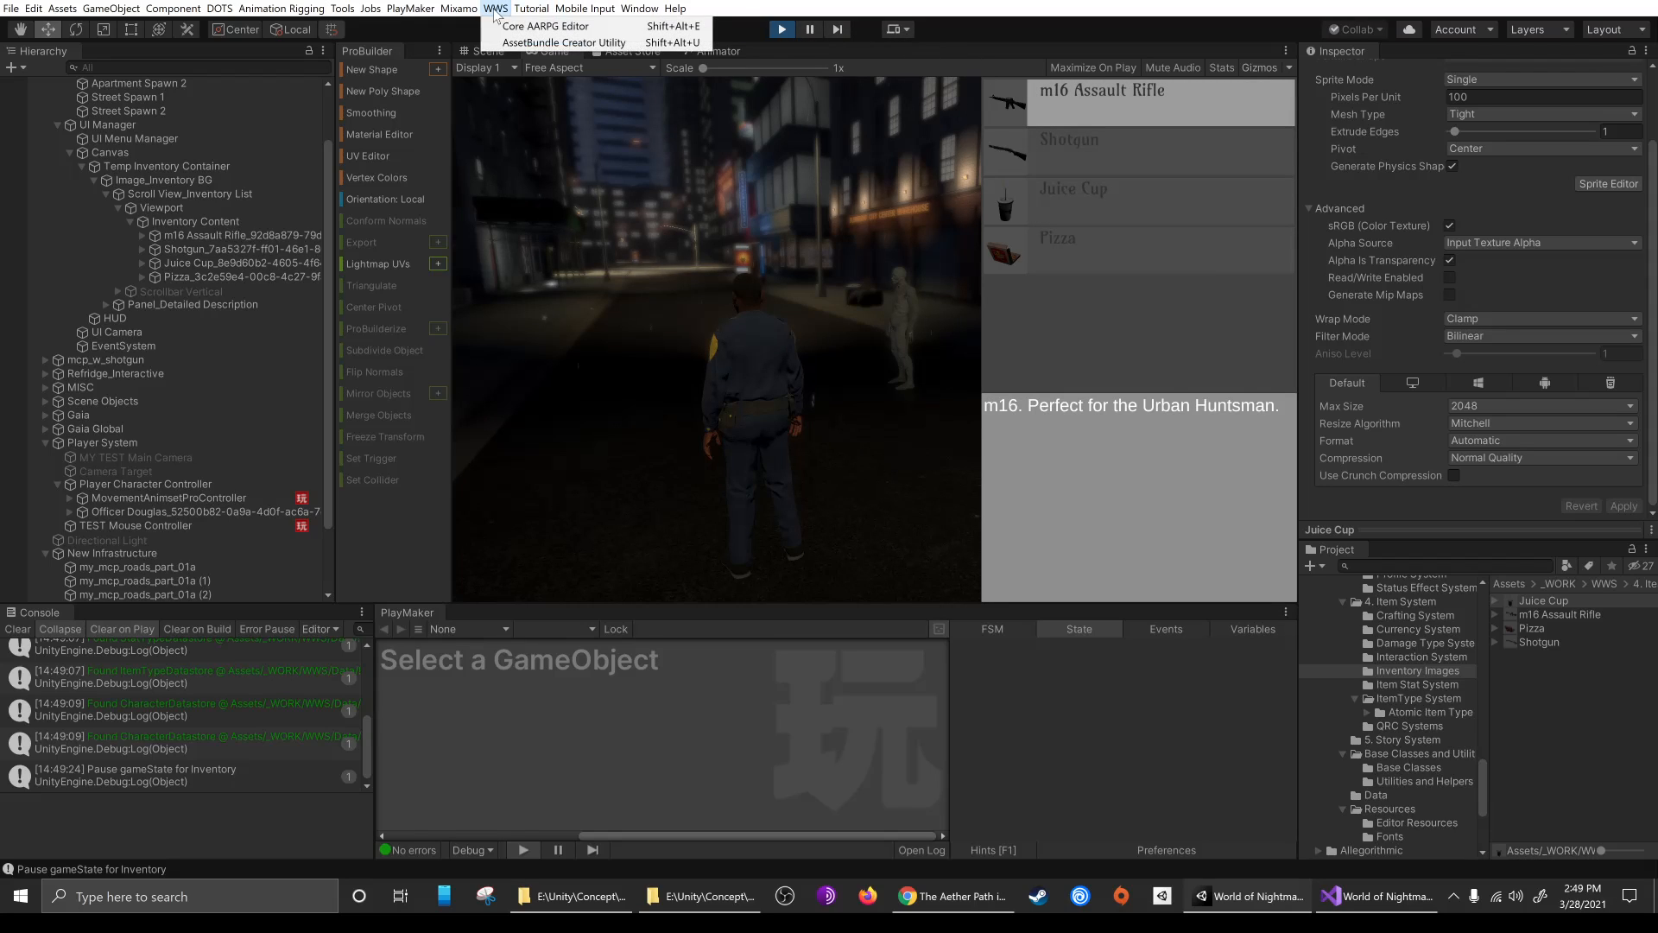
{"action": "left_click", "coordinate": [536, 26]}
{"action": "left_click", "coordinate": [678, 55]}
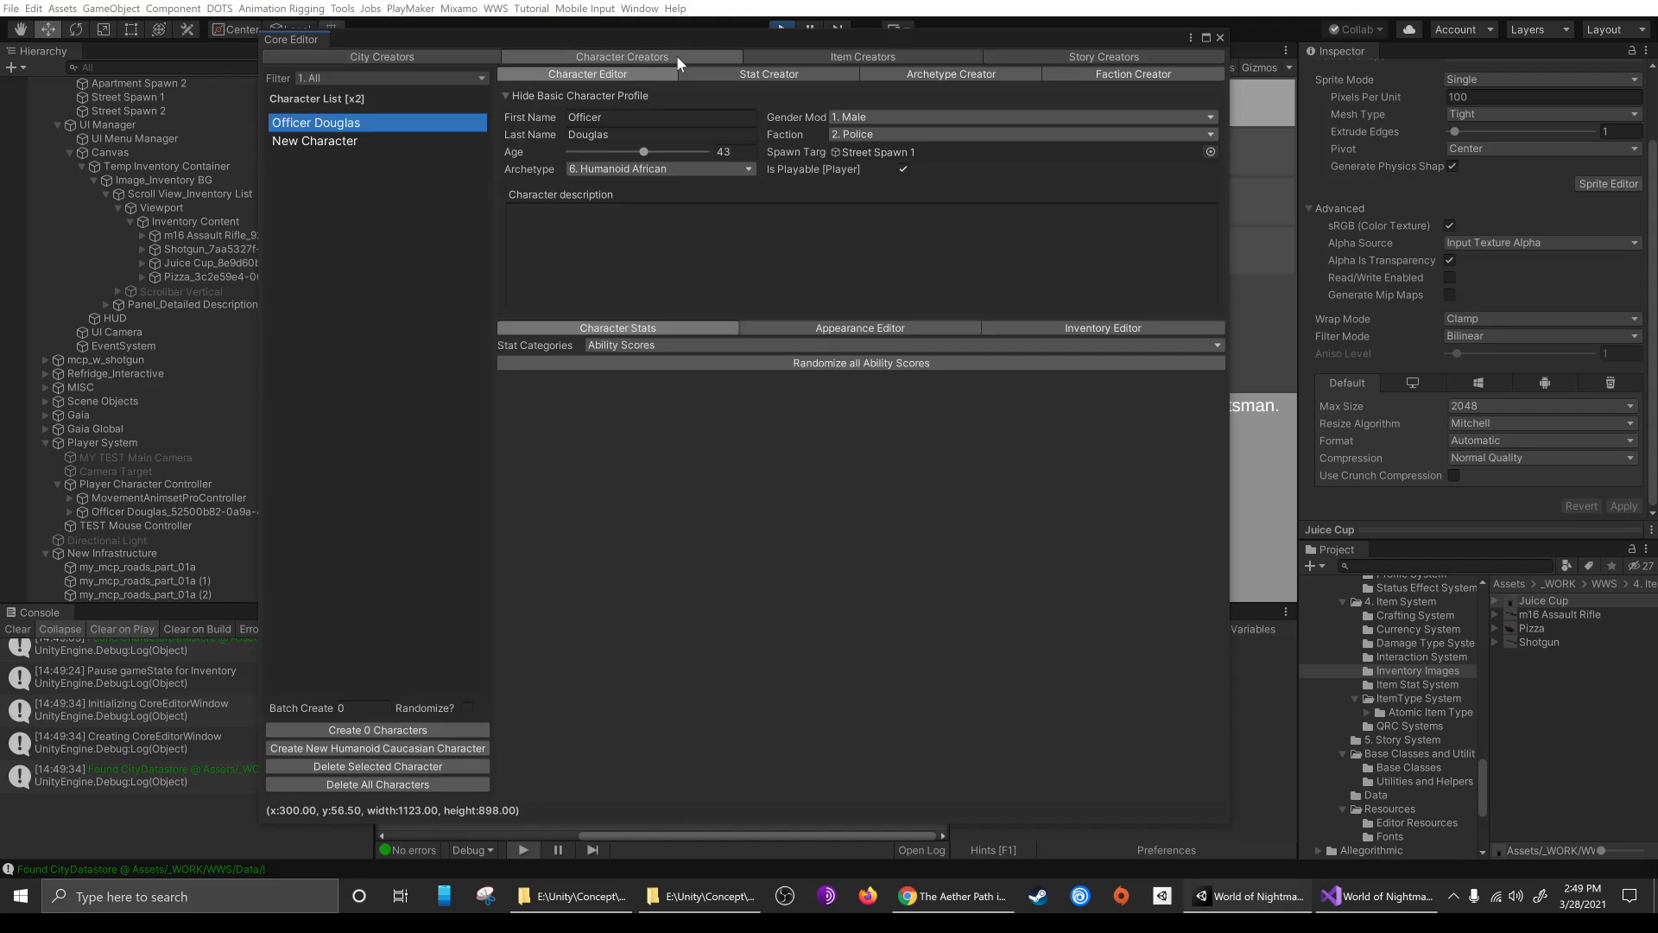
{"action": "left_click", "coordinate": [1097, 332]}
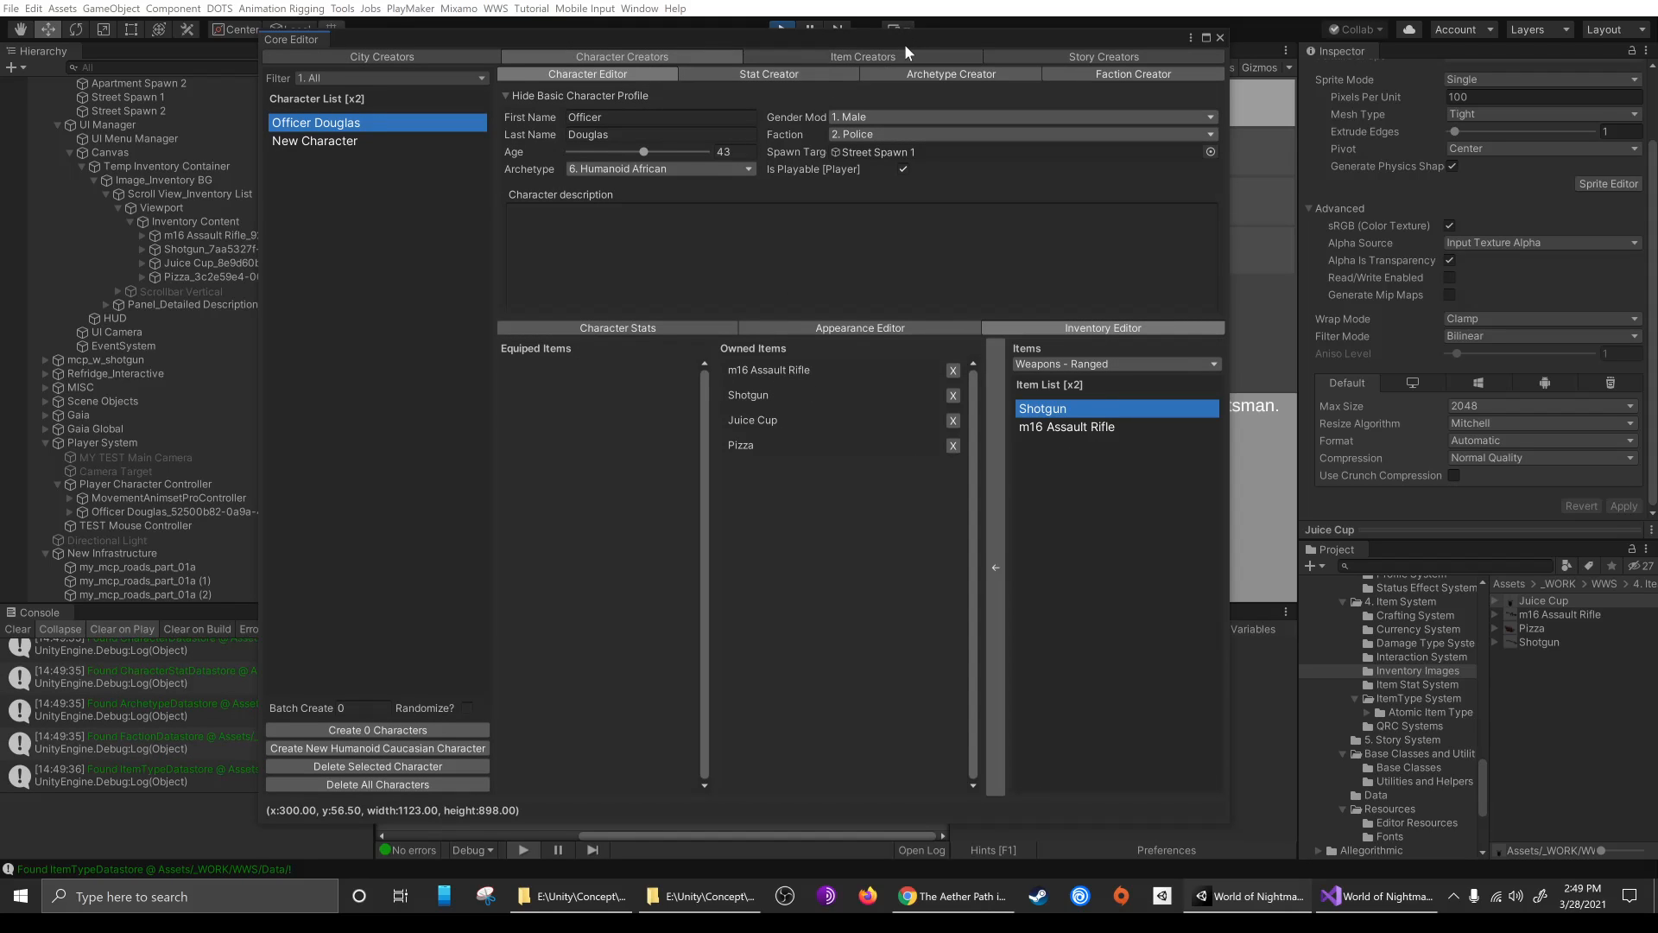
Close the Core Editor and stop the running game
{"action": "left_click_drag", "start_coordinate": [905, 43], "coordinate": [567, 40]}
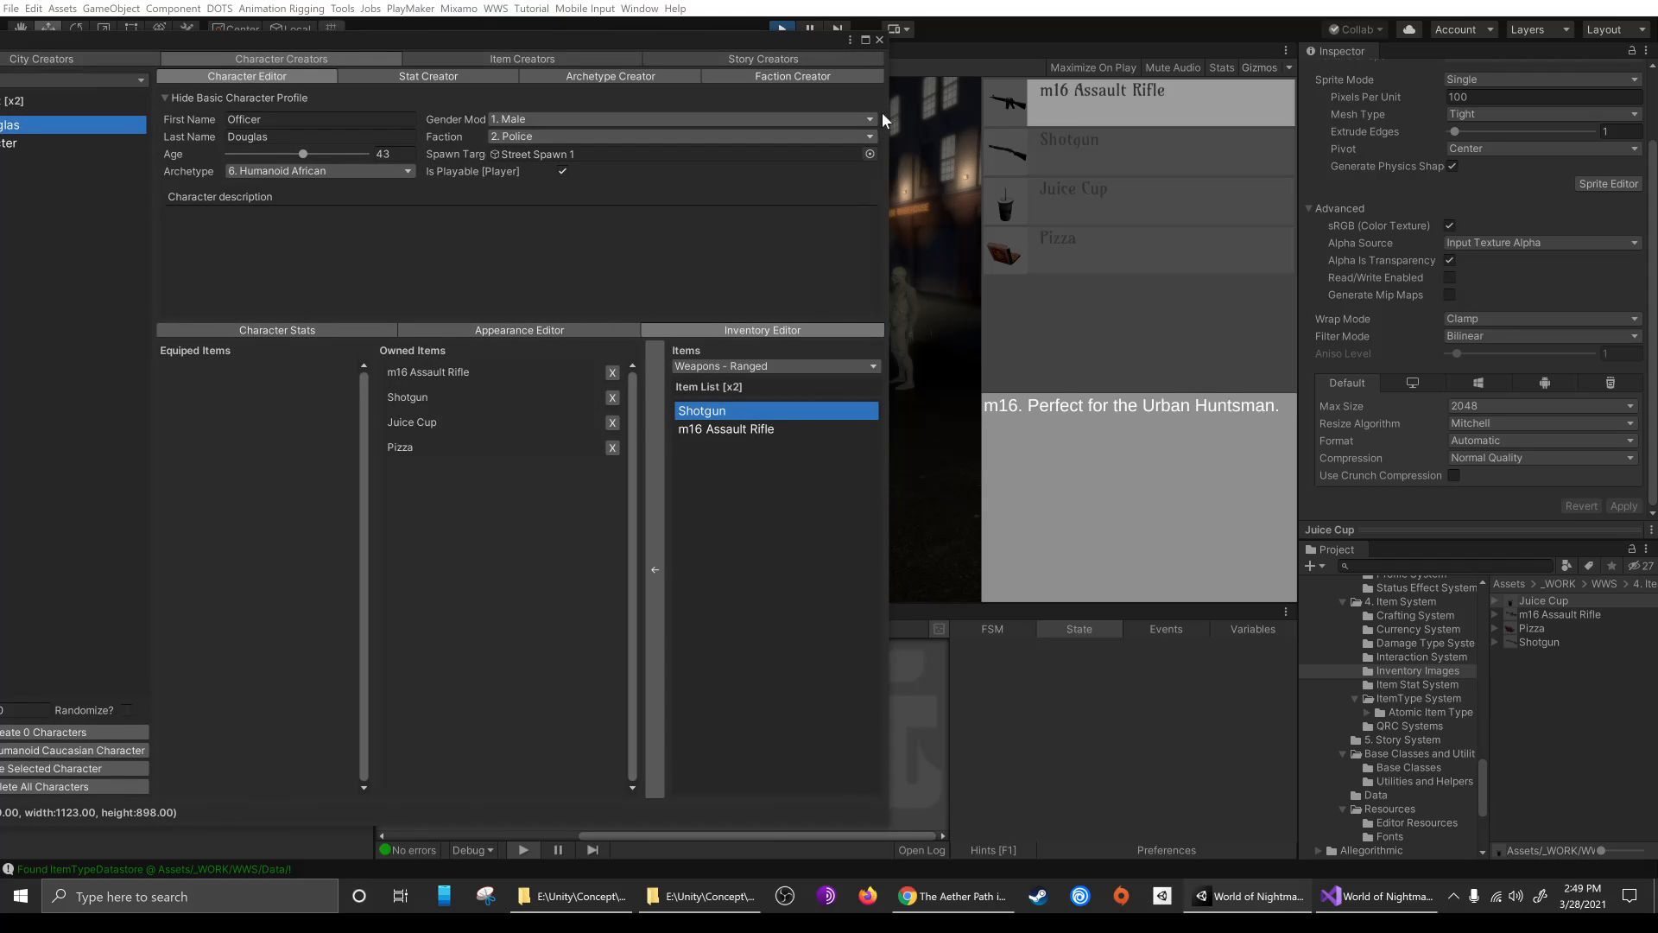
{"action": "left_click", "coordinate": [880, 40]}
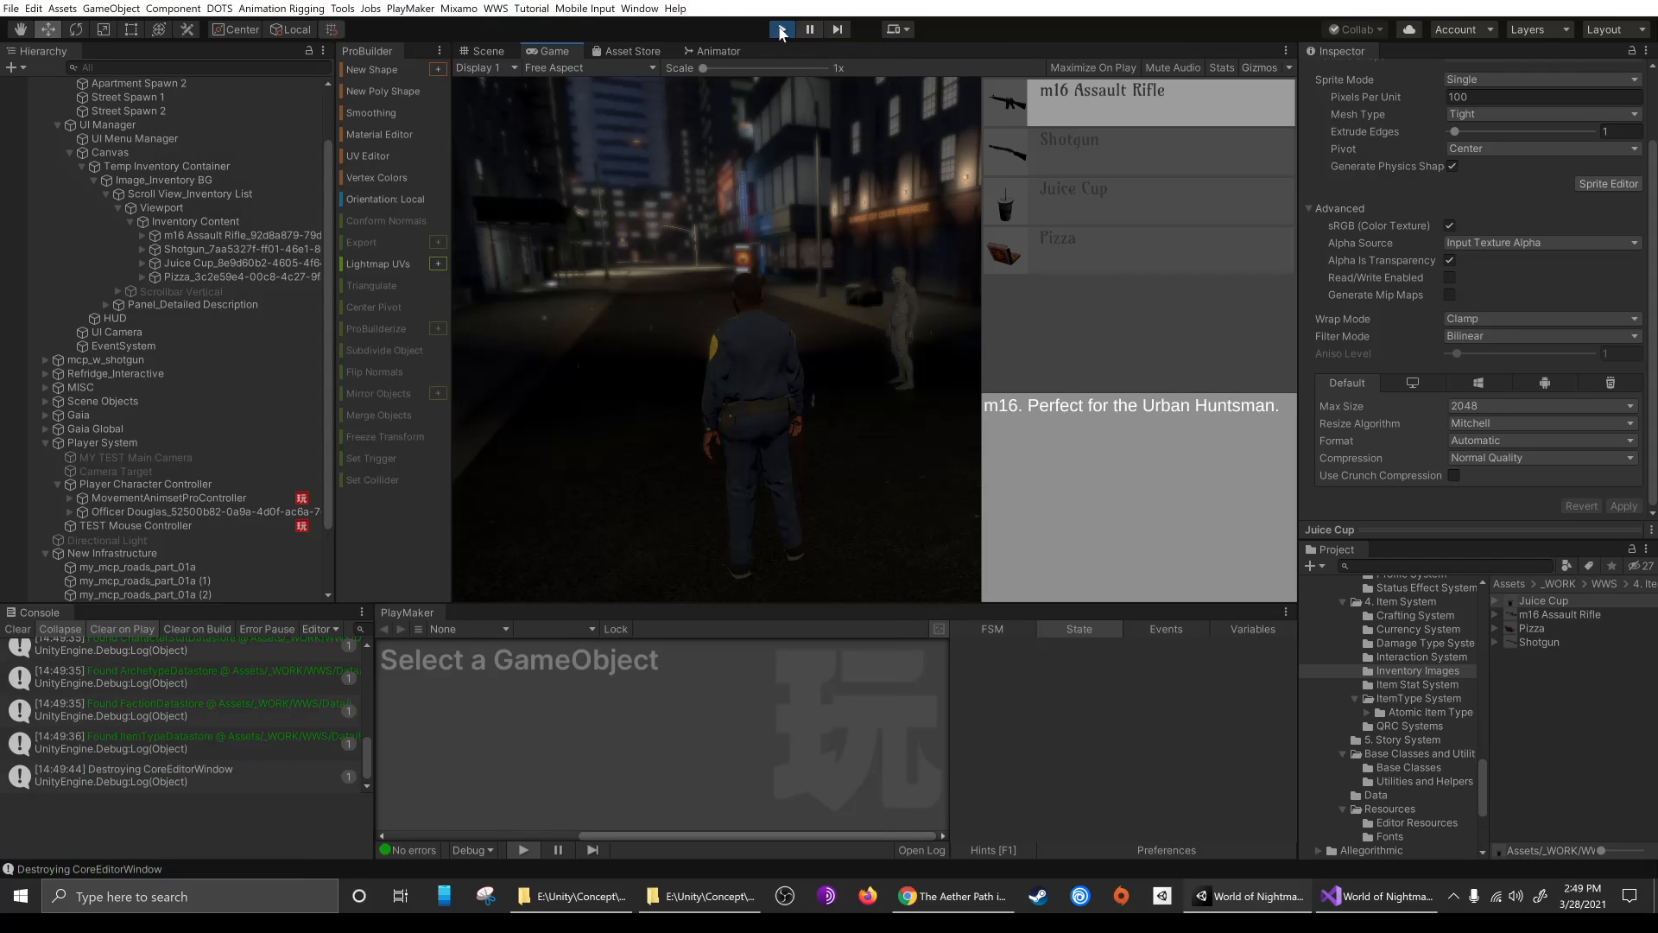
{"action": "left_click", "coordinate": [784, 30]}
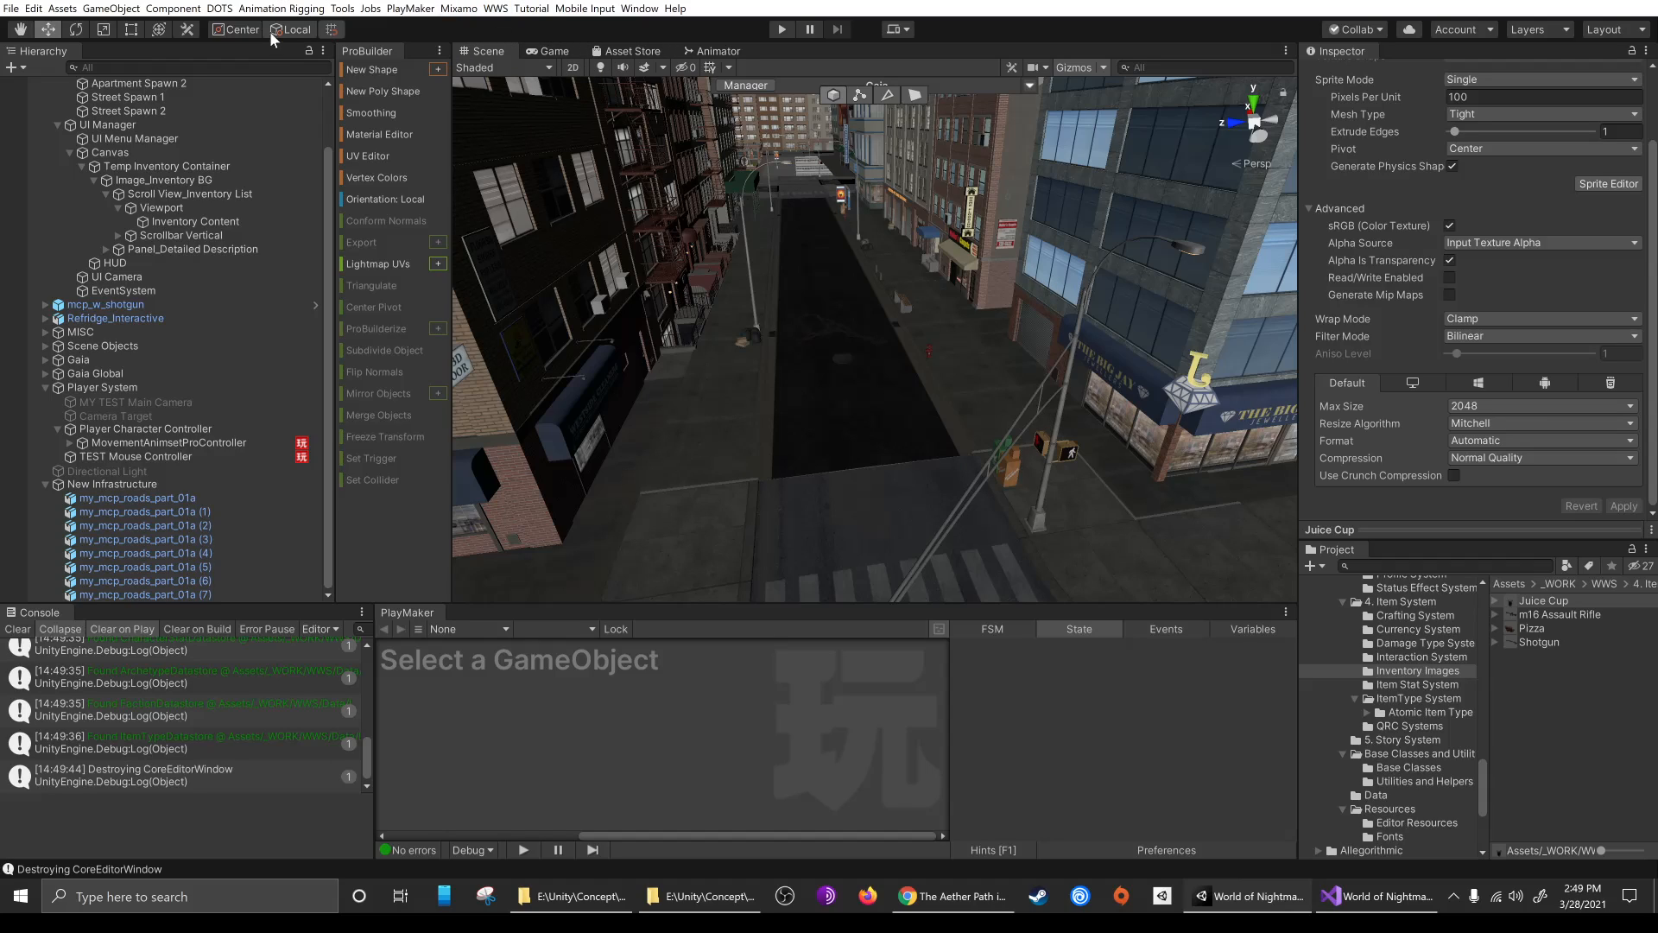
Reopen the Core Editor and create a new equipment slot in the Humanoid Caucasian archetype's paperdoll
{"action": "left_click", "coordinate": [497, 9]}
{"action": "left_click", "coordinate": [528, 30]}
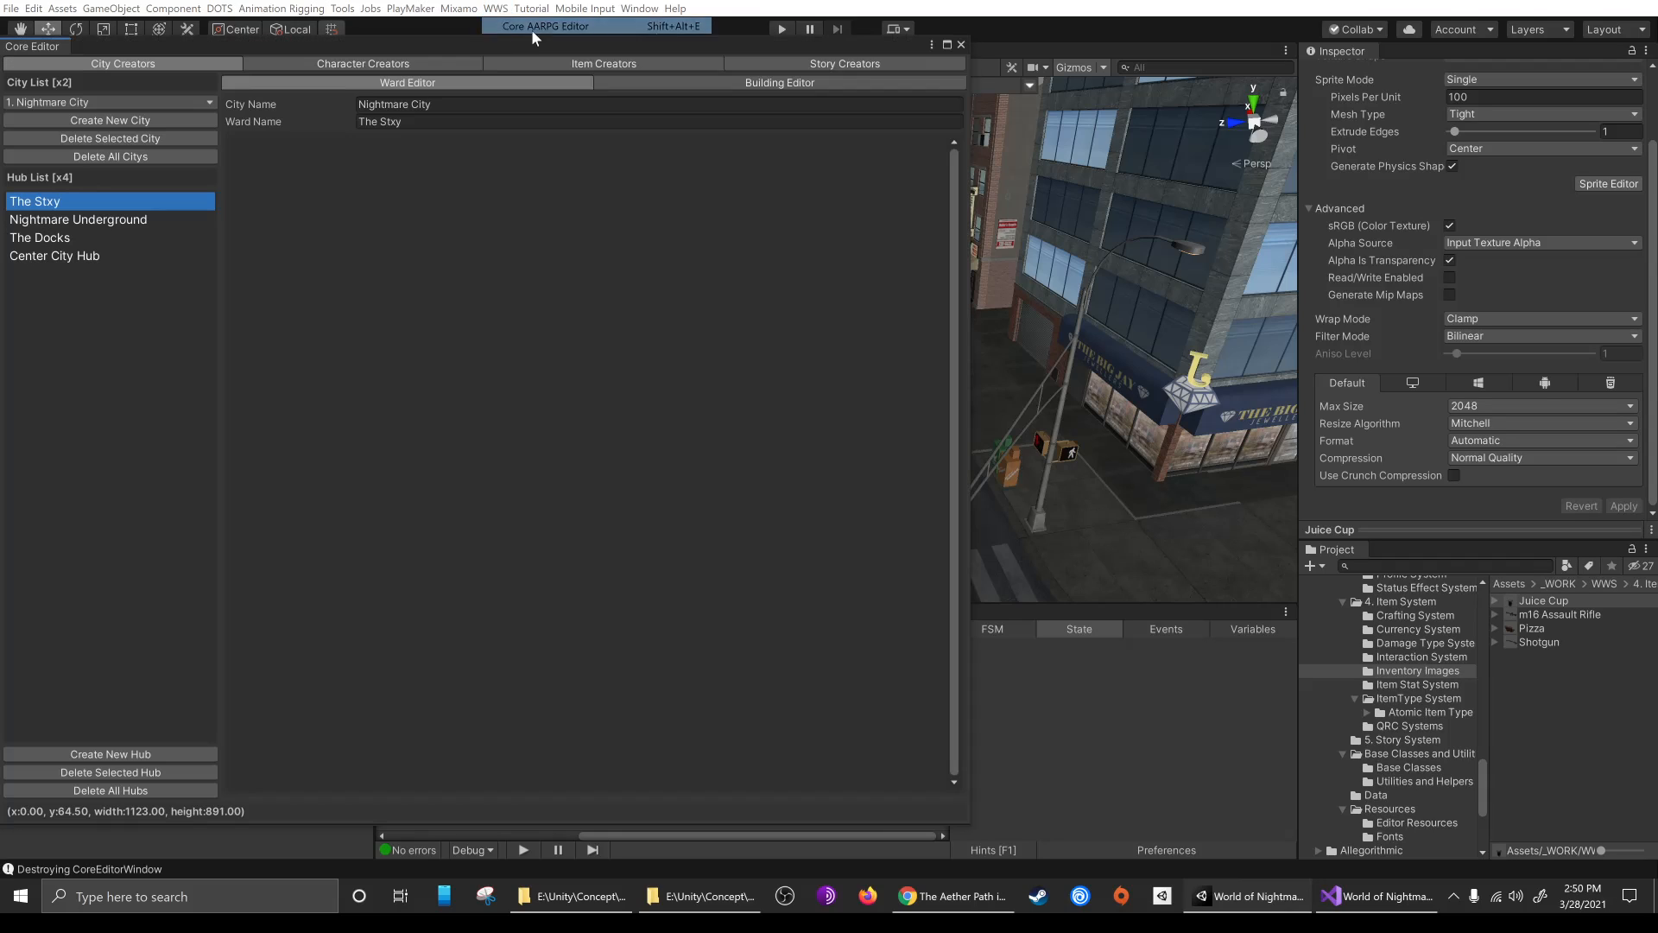
{"action": "left_click", "coordinate": [421, 61]}
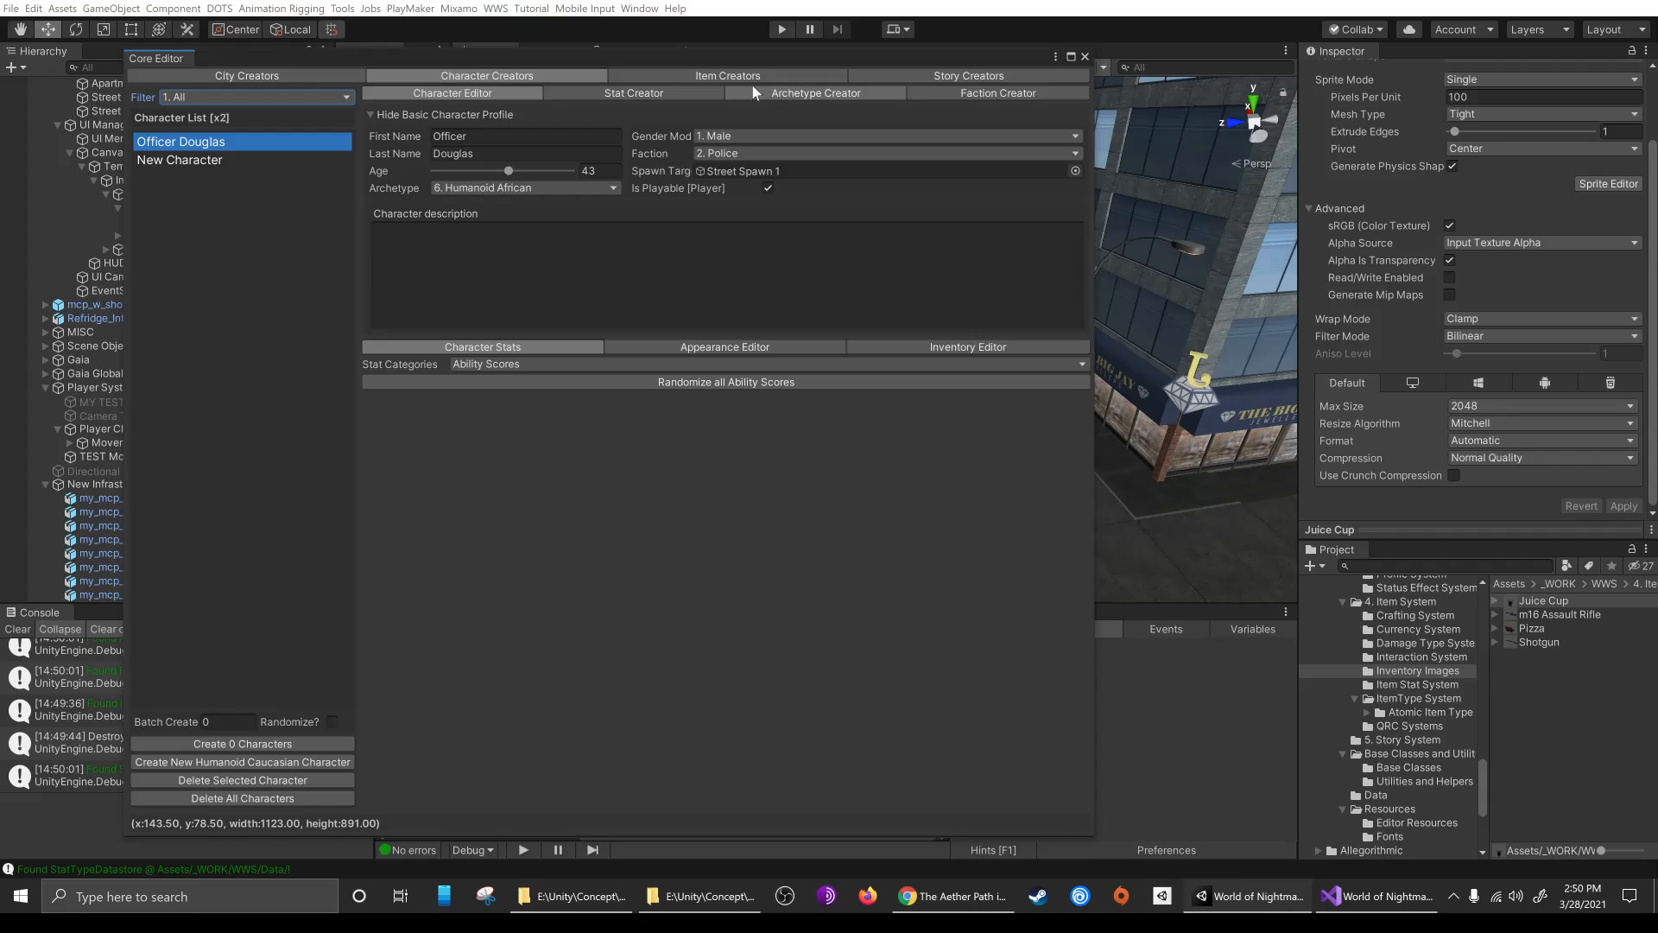
{"action": "left_click", "coordinate": [843, 93]}
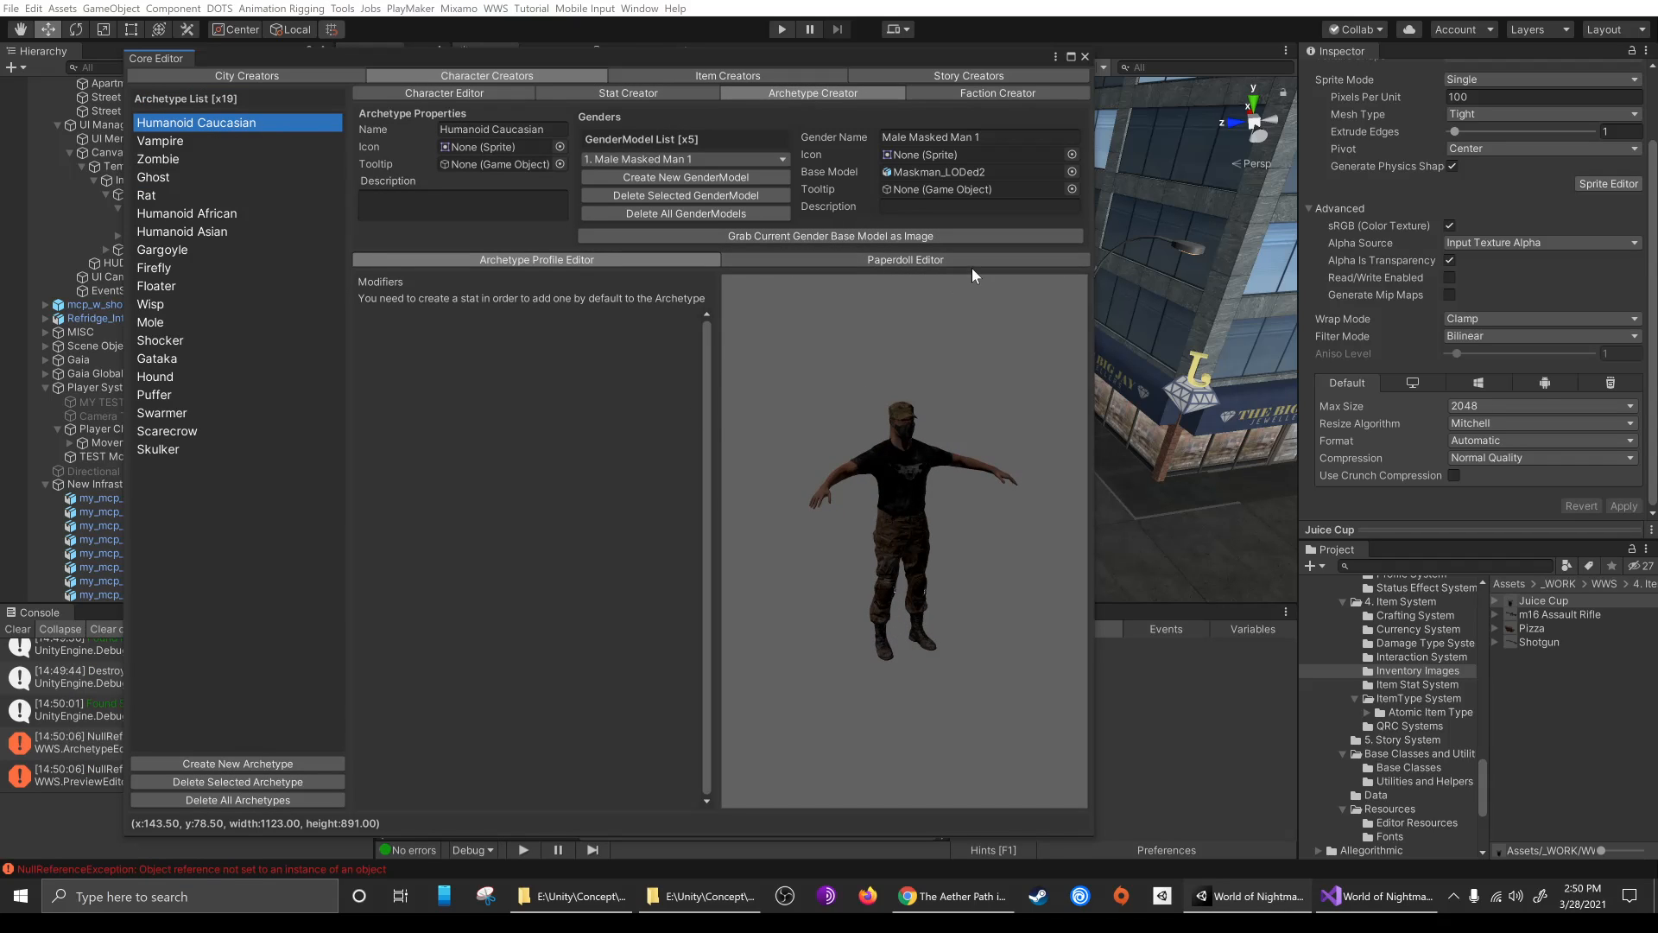
{"action": "left_click", "coordinate": [939, 261]}
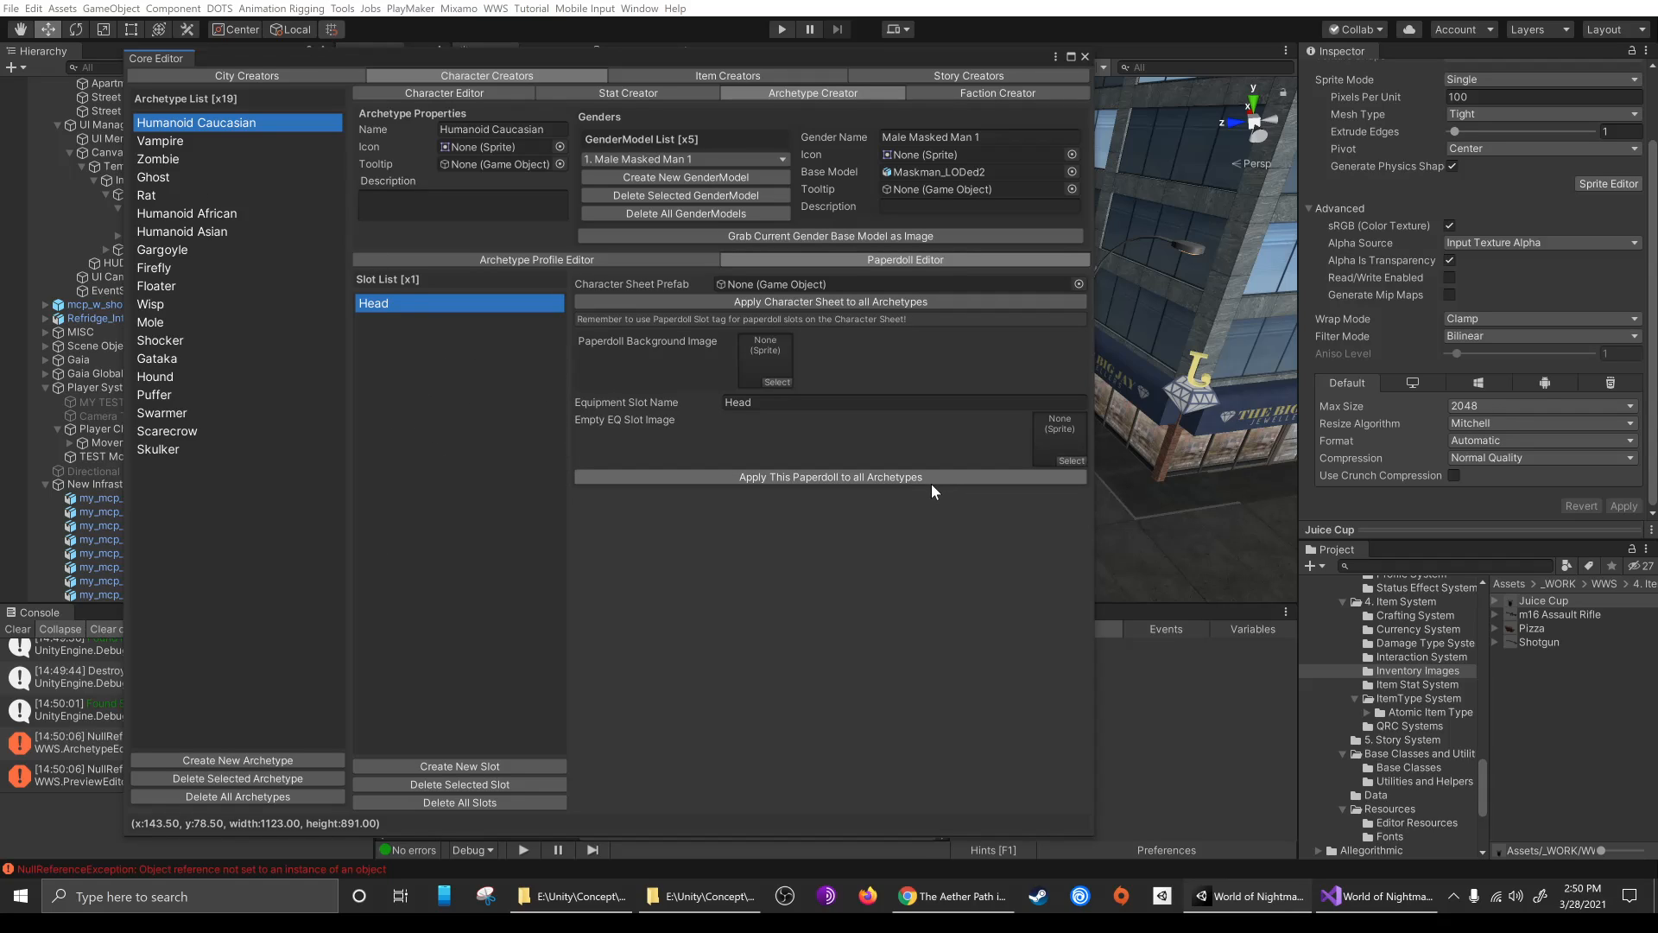
{"action": "left_click", "coordinate": [432, 769]}
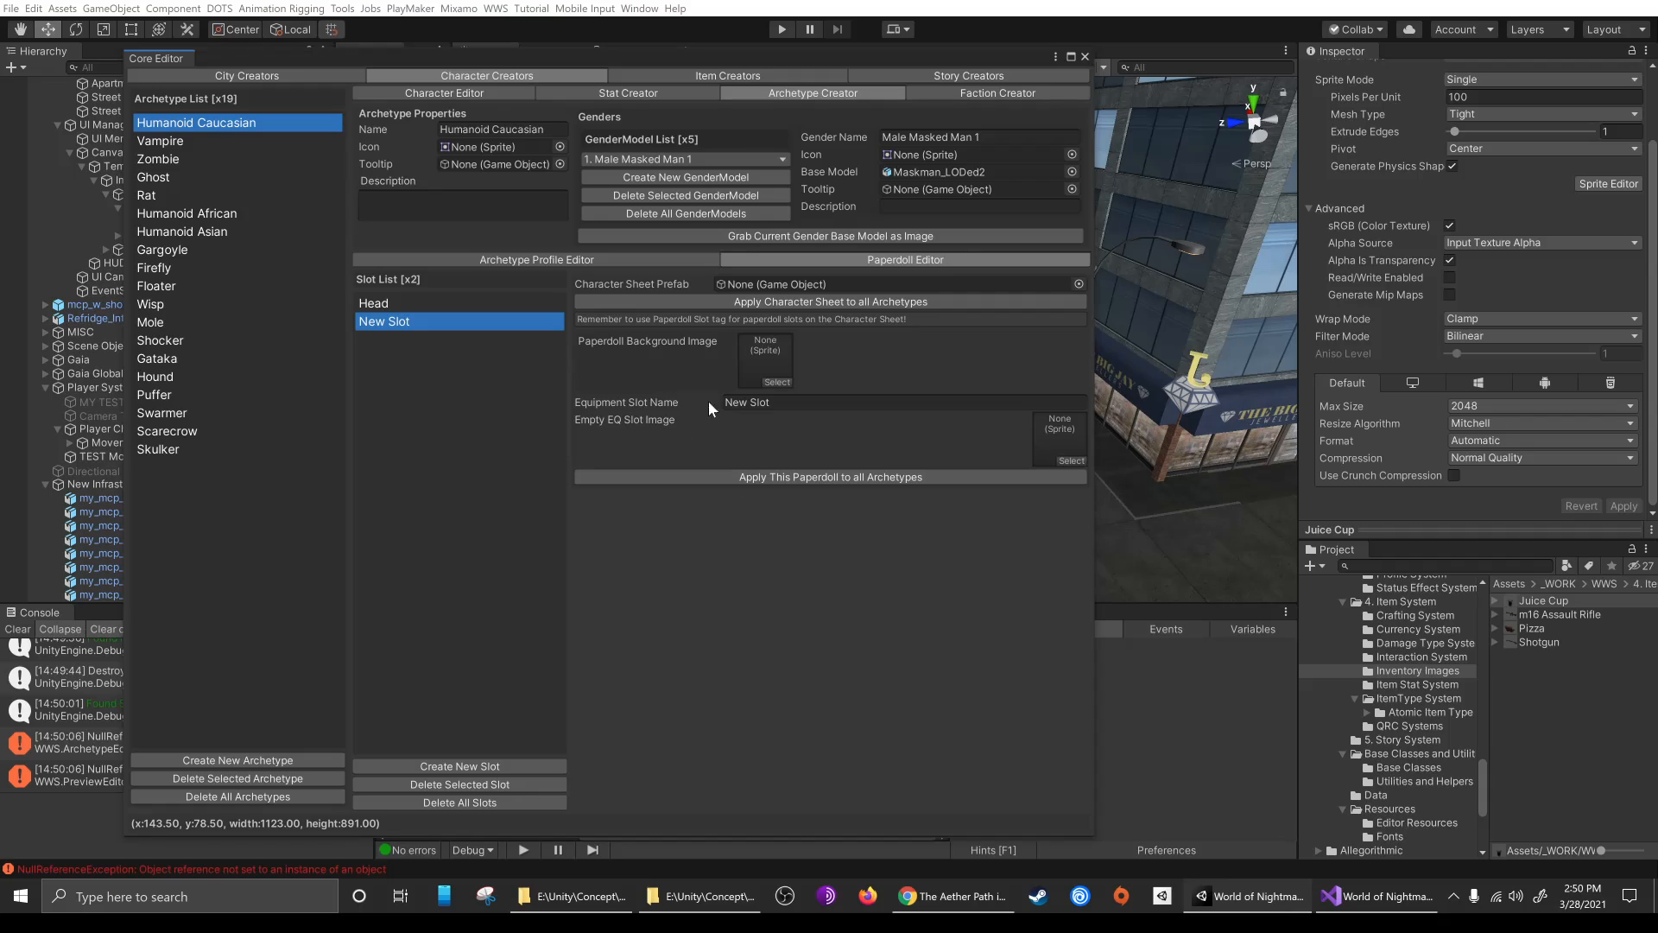
{"action": "left_click", "coordinate": [834, 402]}
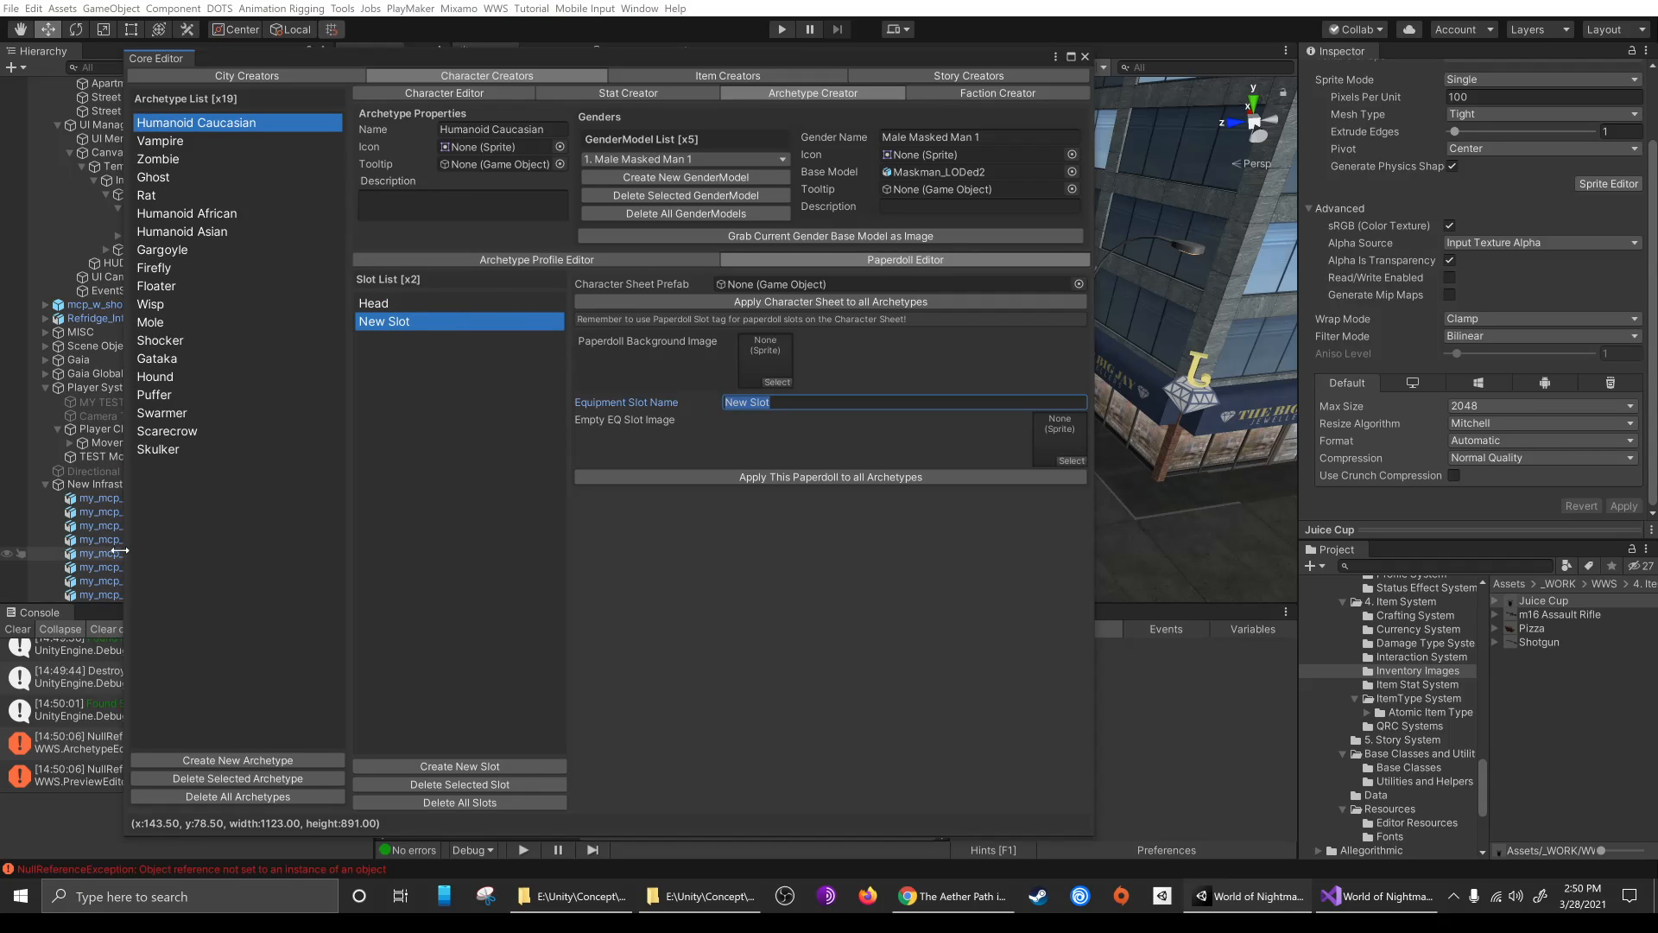
Compare the paperdoll equipment slots of the Vampire, Zombie, Humanoid Caucasian and Humanoid African archetypes
{"action": "left_click", "coordinate": [163, 138]}
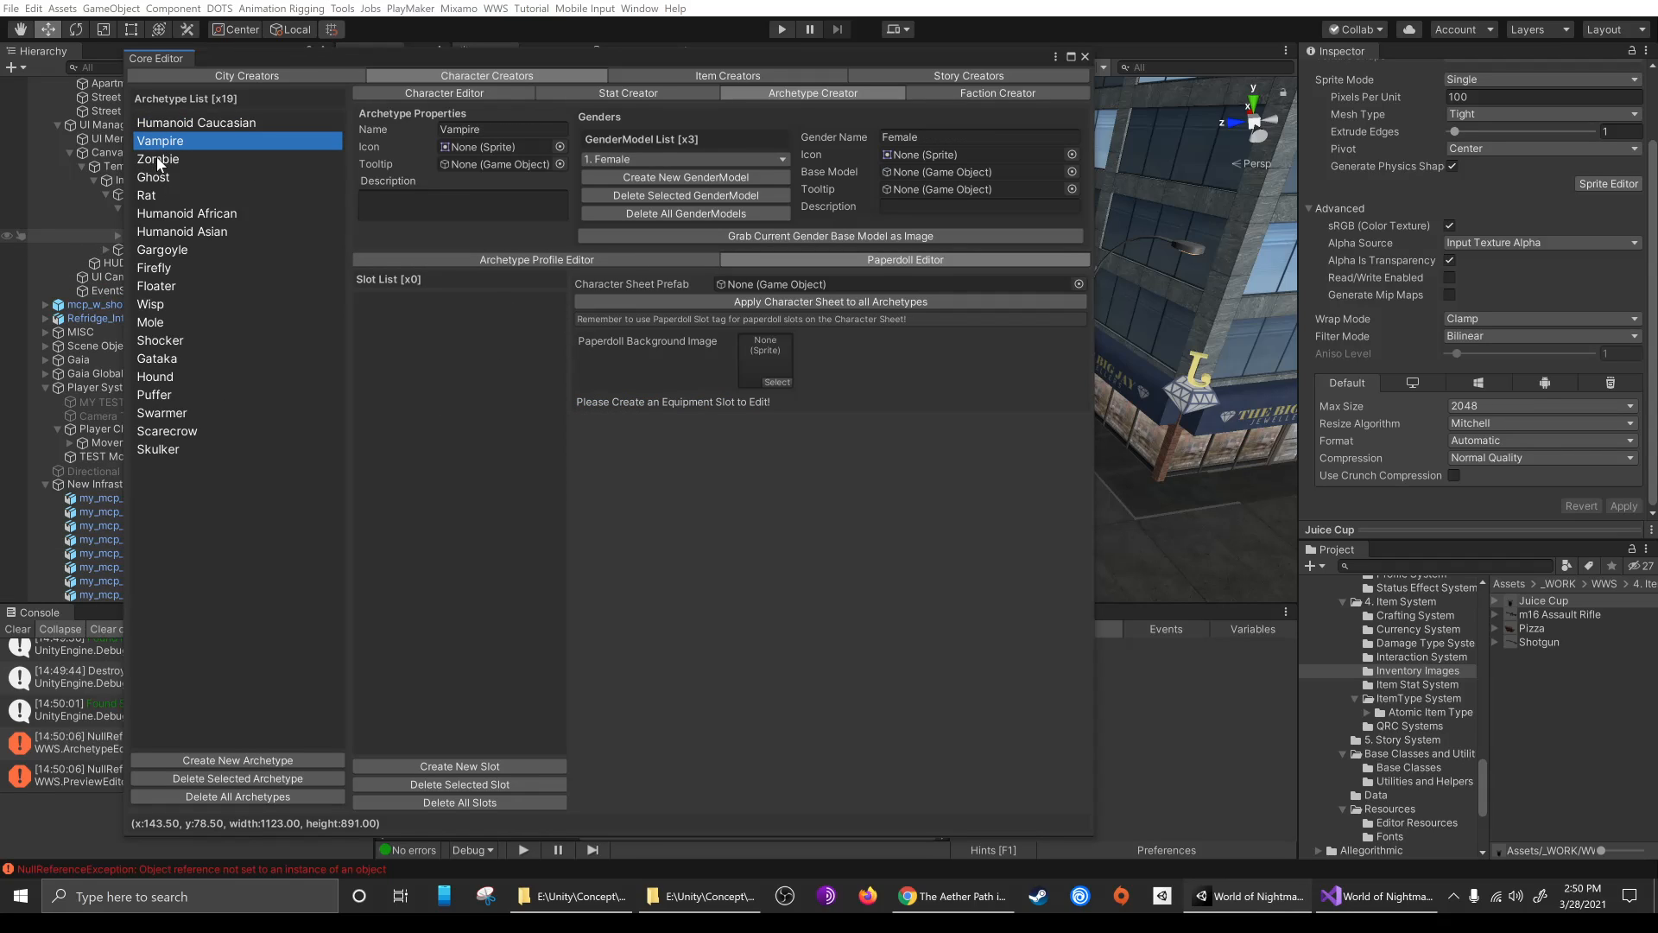
{"action": "left_click", "coordinate": [157, 158]}
{"action": "left_click", "coordinate": [192, 122]}
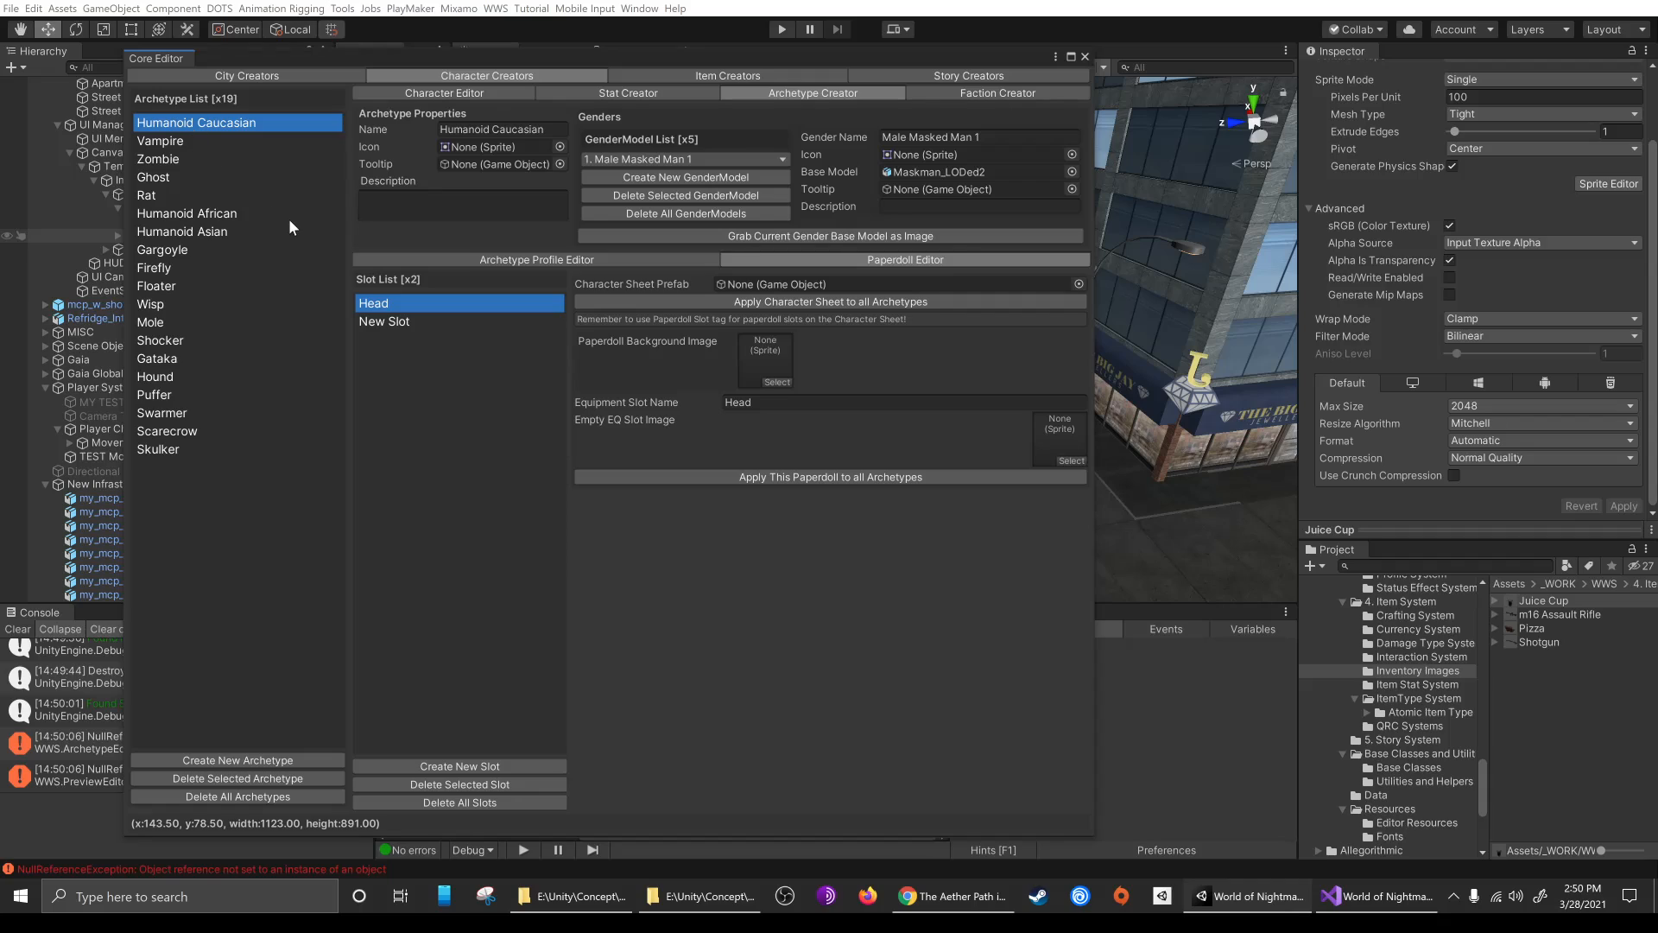
{"action": "left_click", "coordinate": [194, 213]}
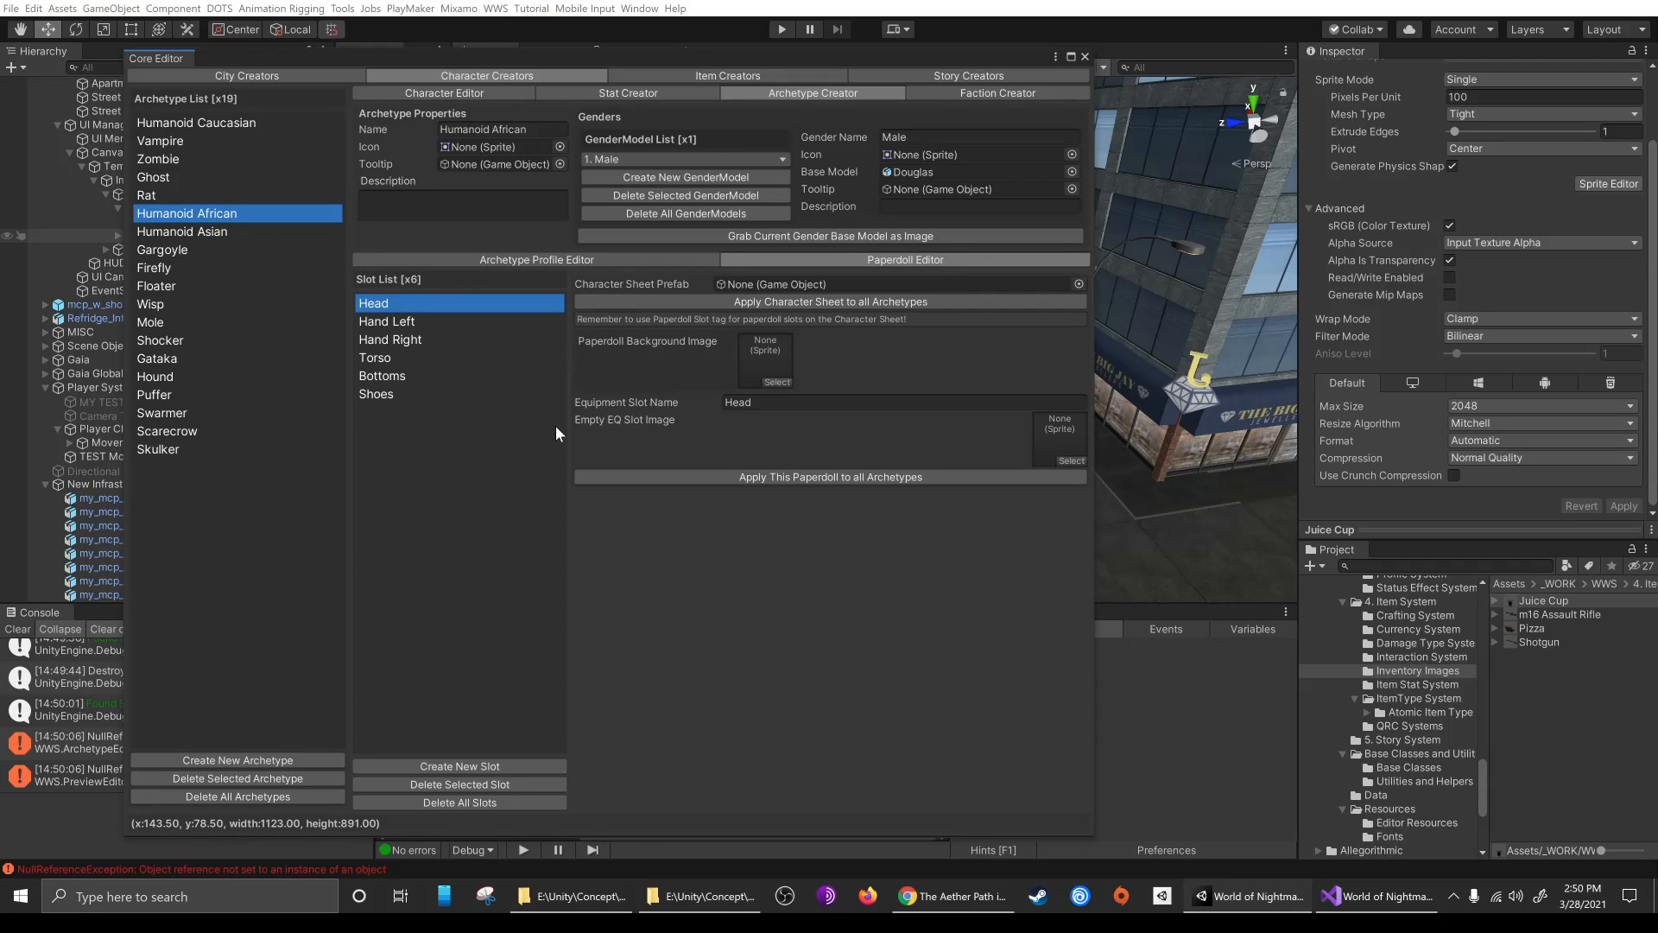
{"action": "left_click", "coordinate": [387, 396]}
{"action": "left_click", "coordinate": [388, 302]}
Set the police officer character's left and right blink blendshapes to 0 and write the current appearance to file
{"action": "left_click", "coordinate": [463, 91]}
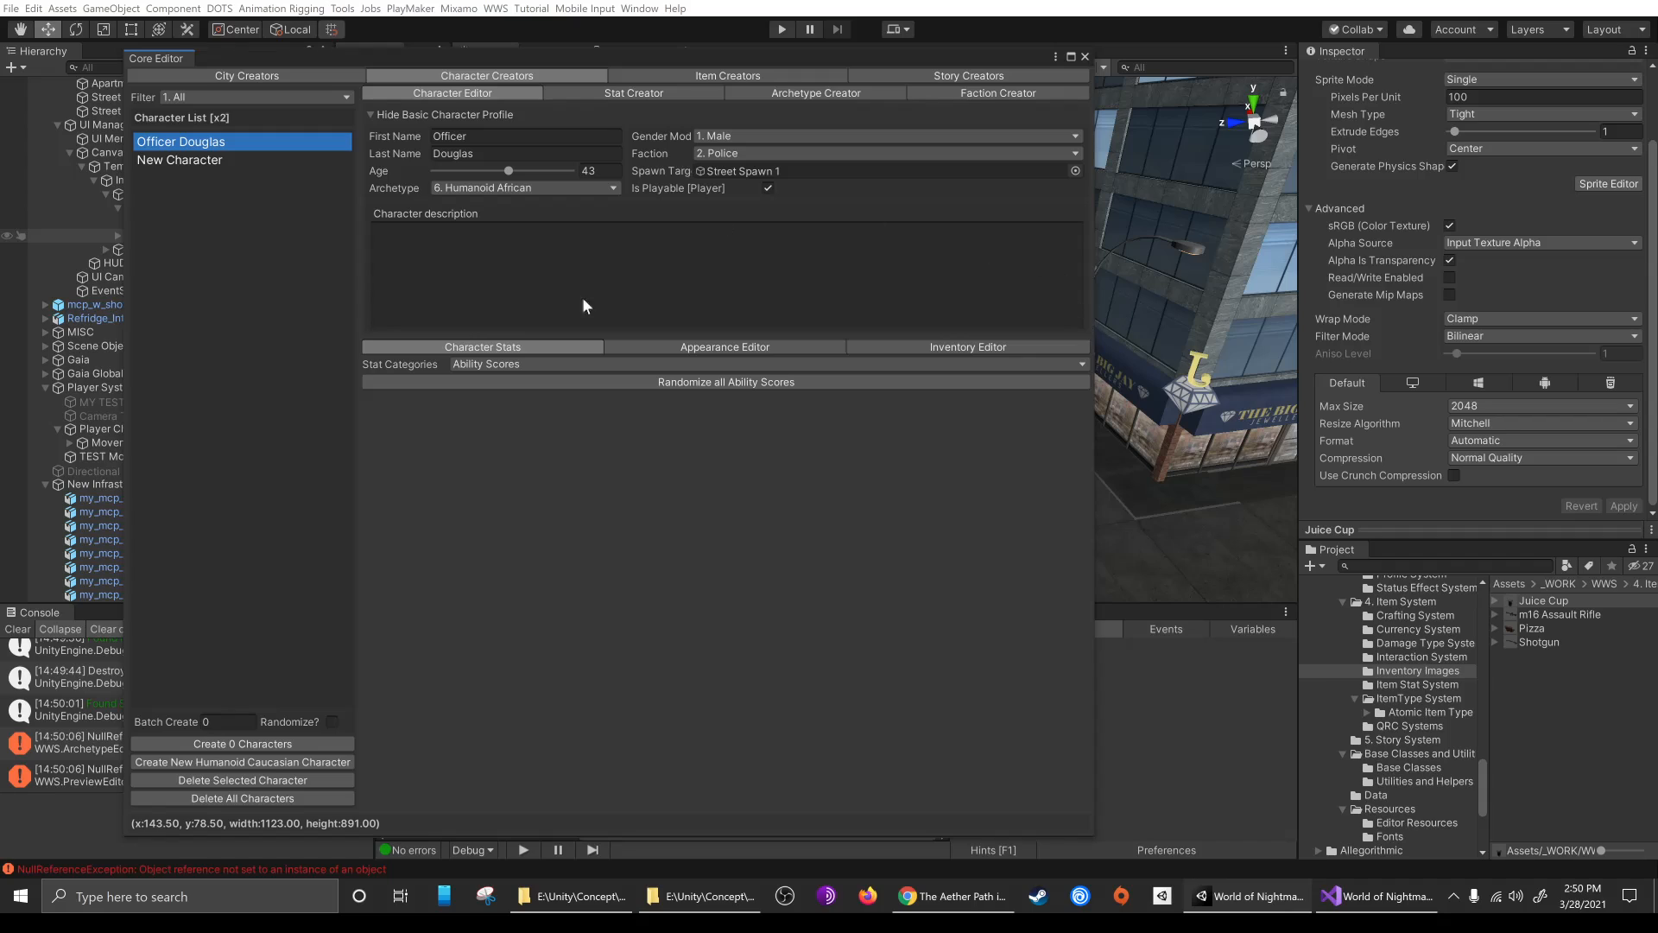
{"action": "left_click", "coordinate": [720, 347]}
{"action": "left_click_drag", "start_coordinate": [812, 509], "coordinate": [641, 511]}
{"action": "left_click_drag", "start_coordinate": [458, 400], "coordinate": [448, 392]}
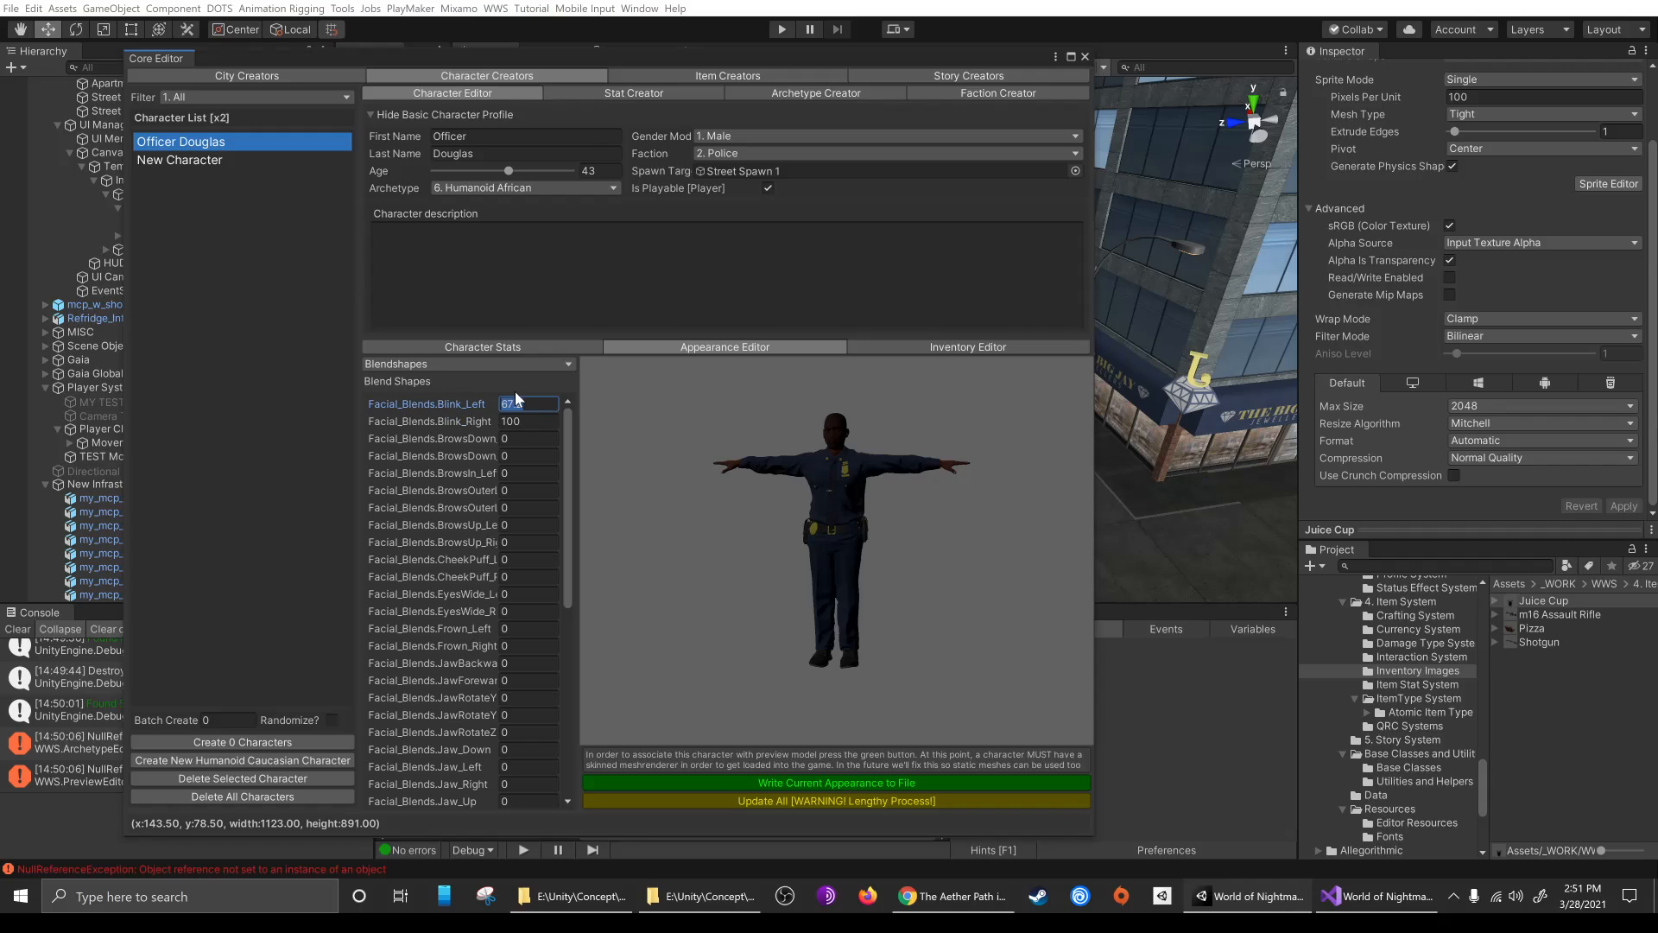
{"action": "type", "text": "0"}
{"action": "key", "text": "Tab"}
{"action": "type", "text": "0"}
{"action": "key", "text": "Tab"}
{"action": "left_click", "coordinate": [550, 403]}
{"action": "left_click", "coordinate": [11, 633]}
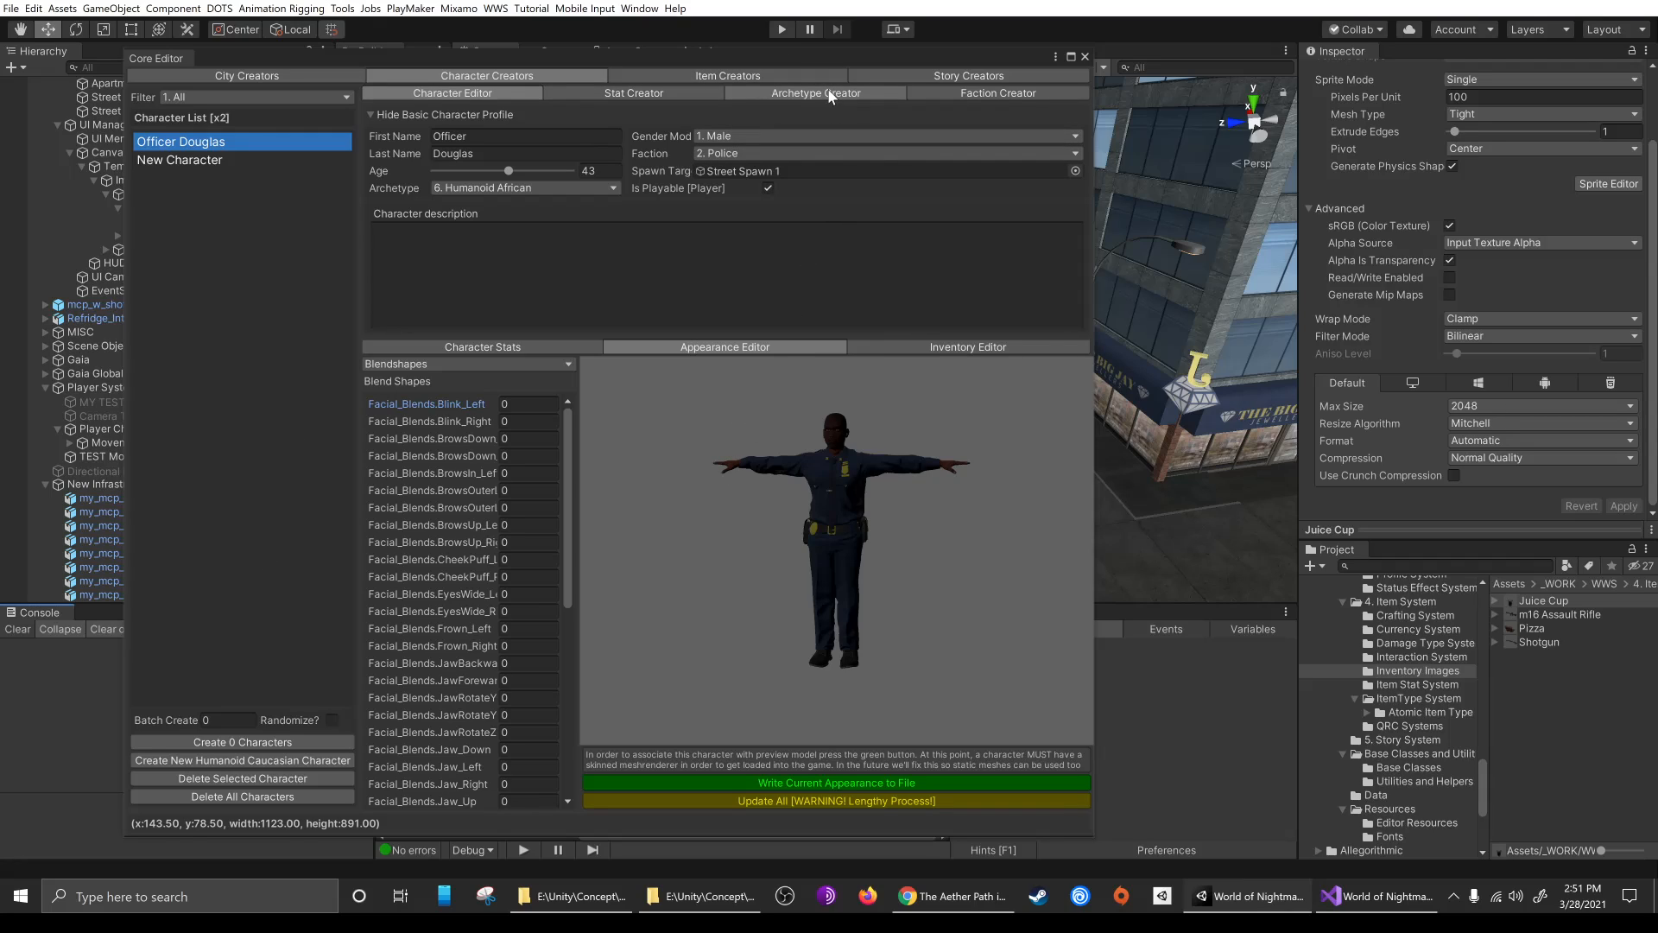
{"action": "left_click", "coordinate": [810, 782]}
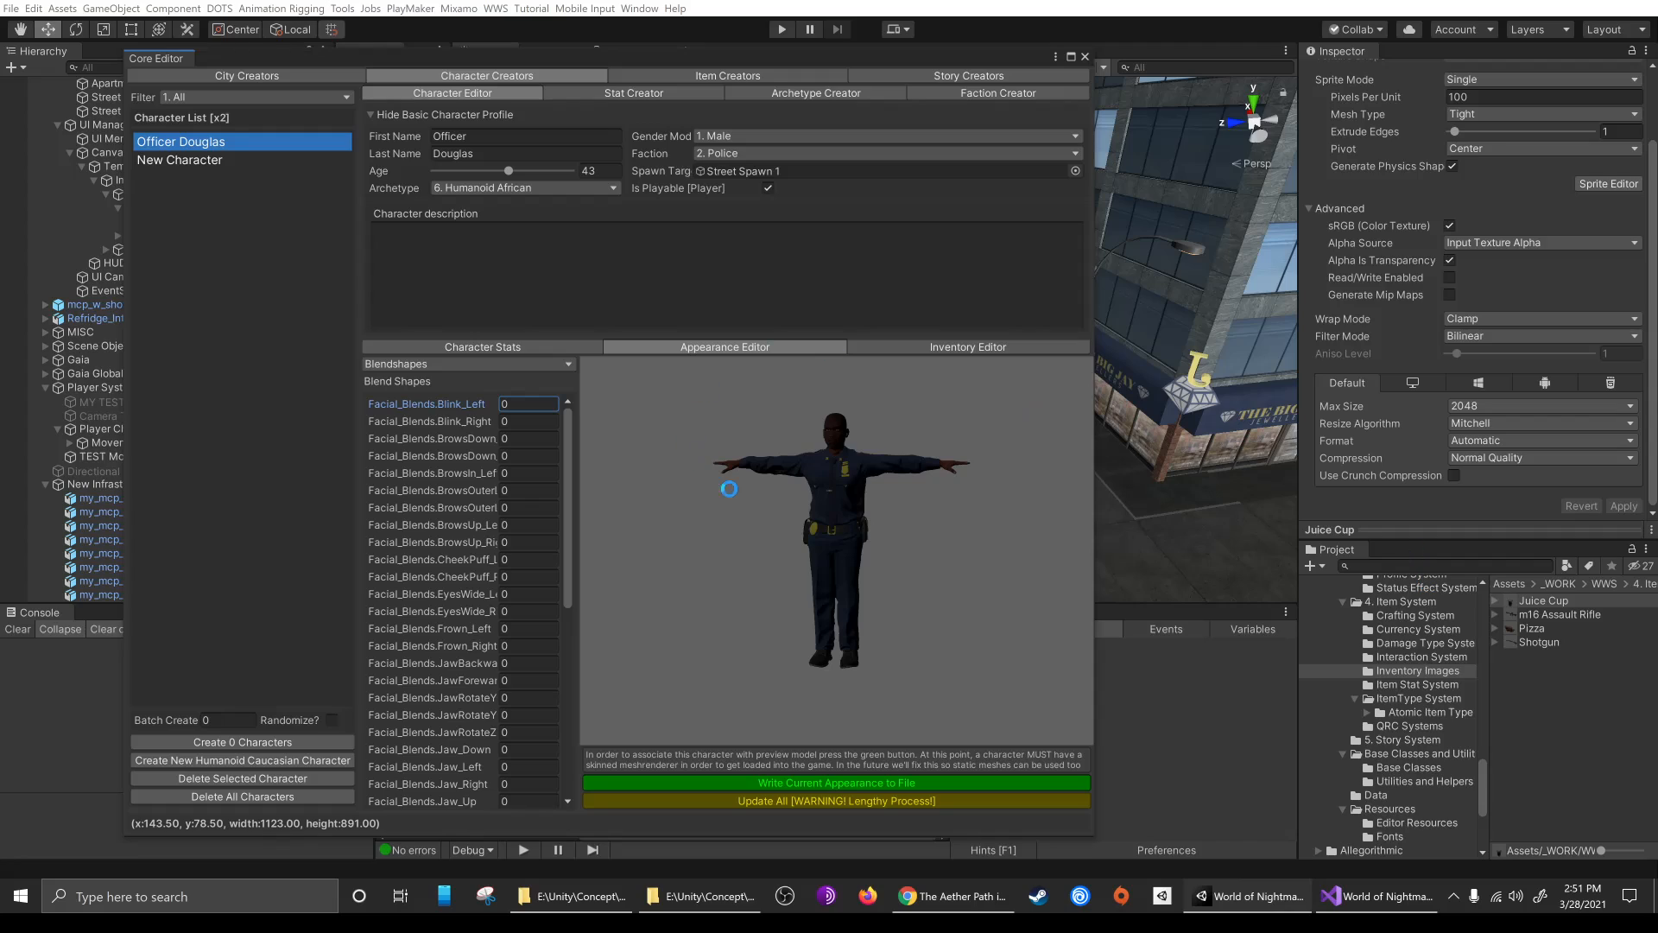
Change New Character's archetype to Humanoid Caucasian and write its current appearance to file
{"action": "left_click", "coordinate": [200, 163]}
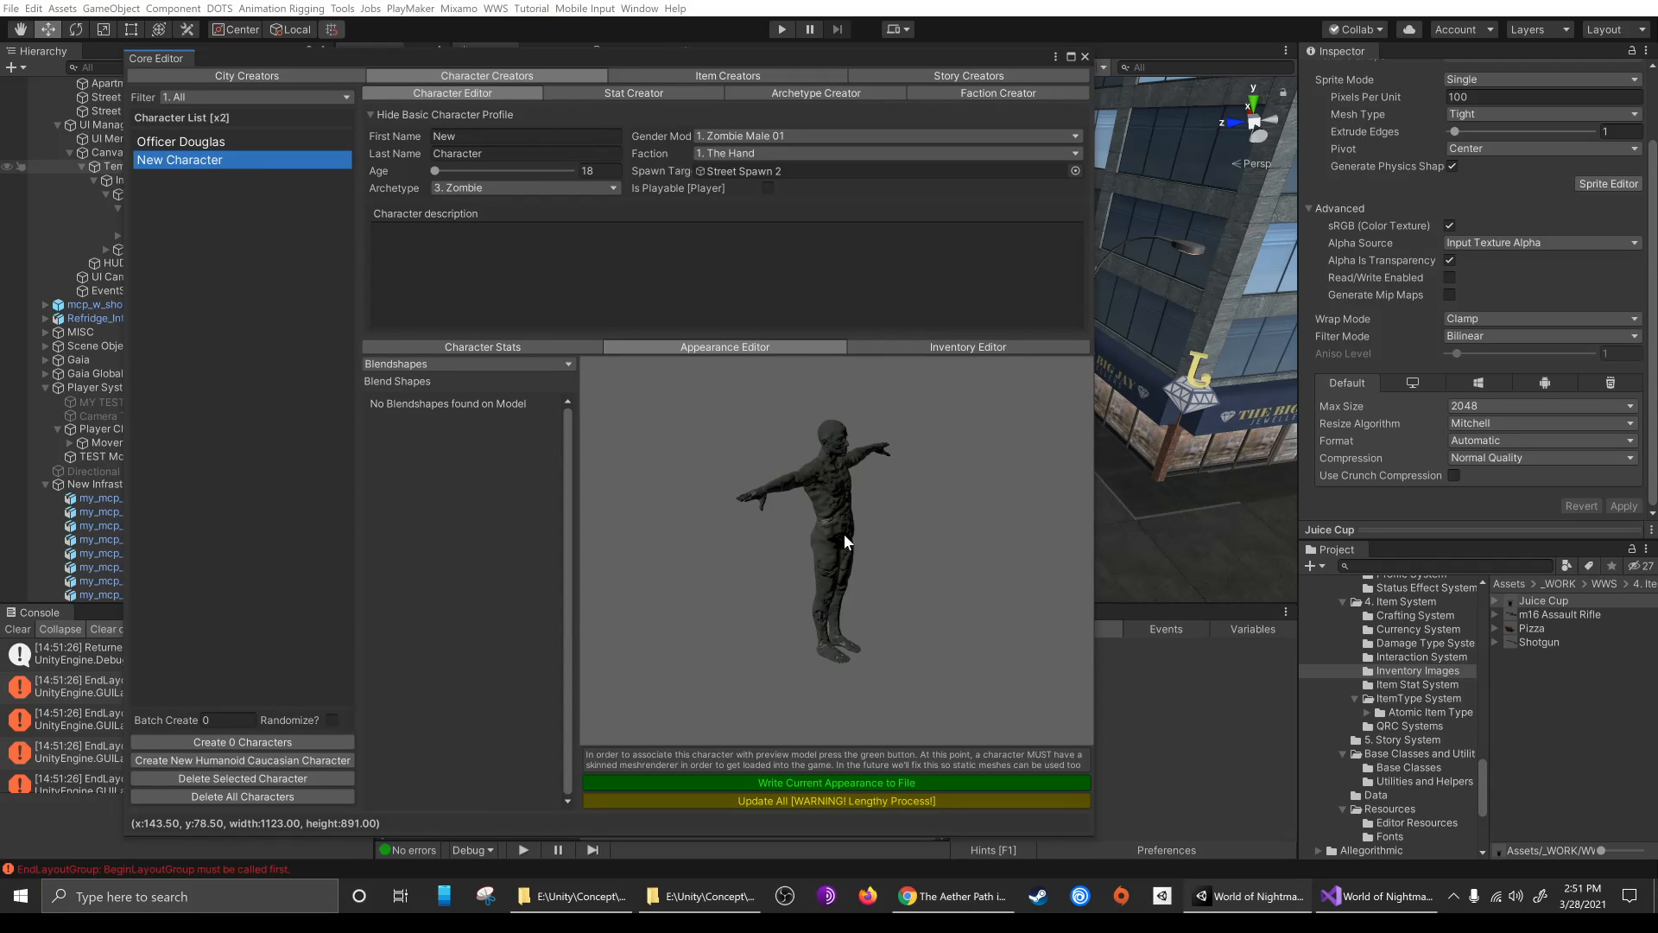
{"action": "left_click_drag", "start_coordinate": [843, 532], "coordinate": [667, 539]}
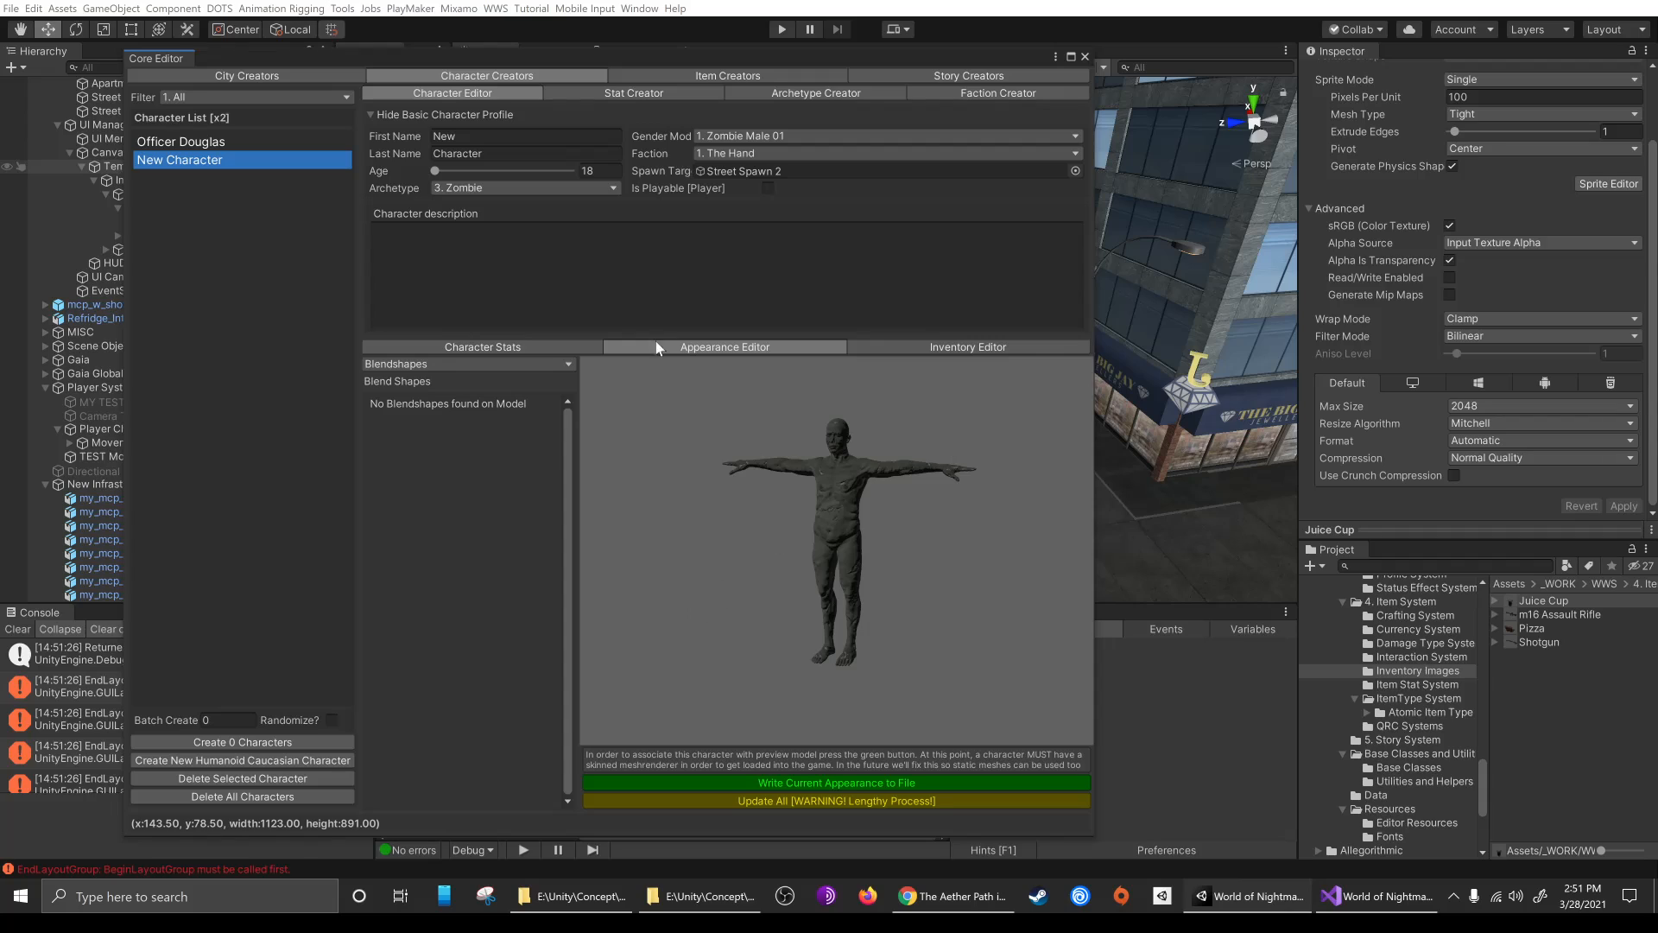
{"action": "left_click", "coordinate": [476, 186]}
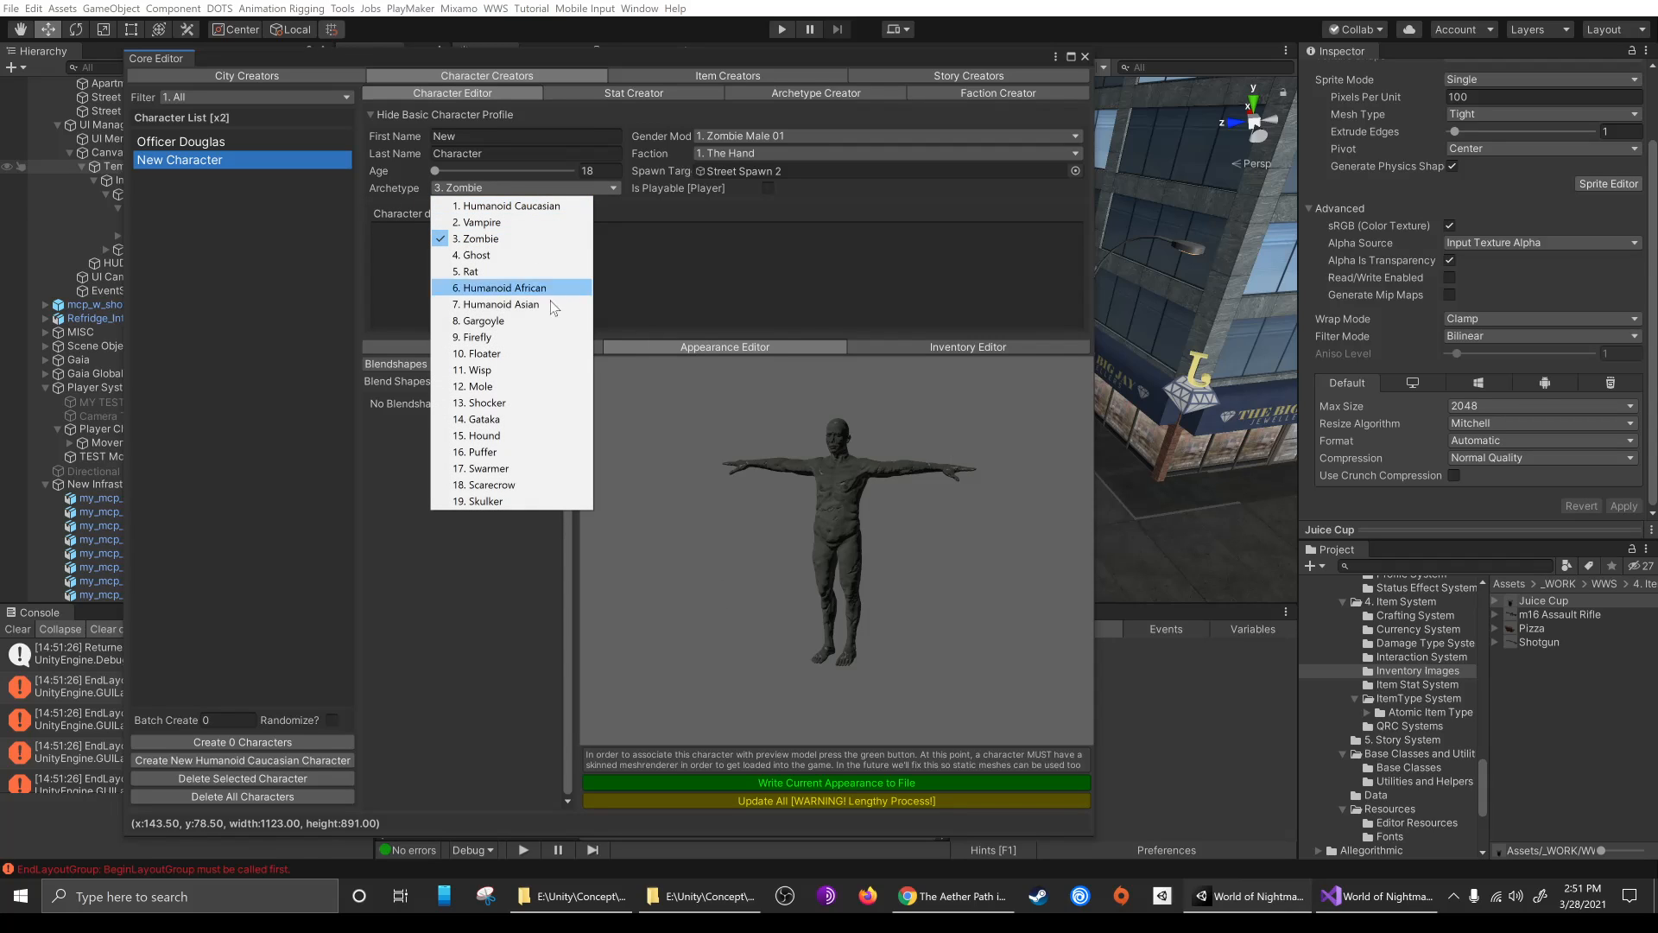
{"action": "left_click", "coordinate": [525, 206]}
{"action": "left_click_drag", "start_coordinate": [831, 387], "coordinate": [692, 444]}
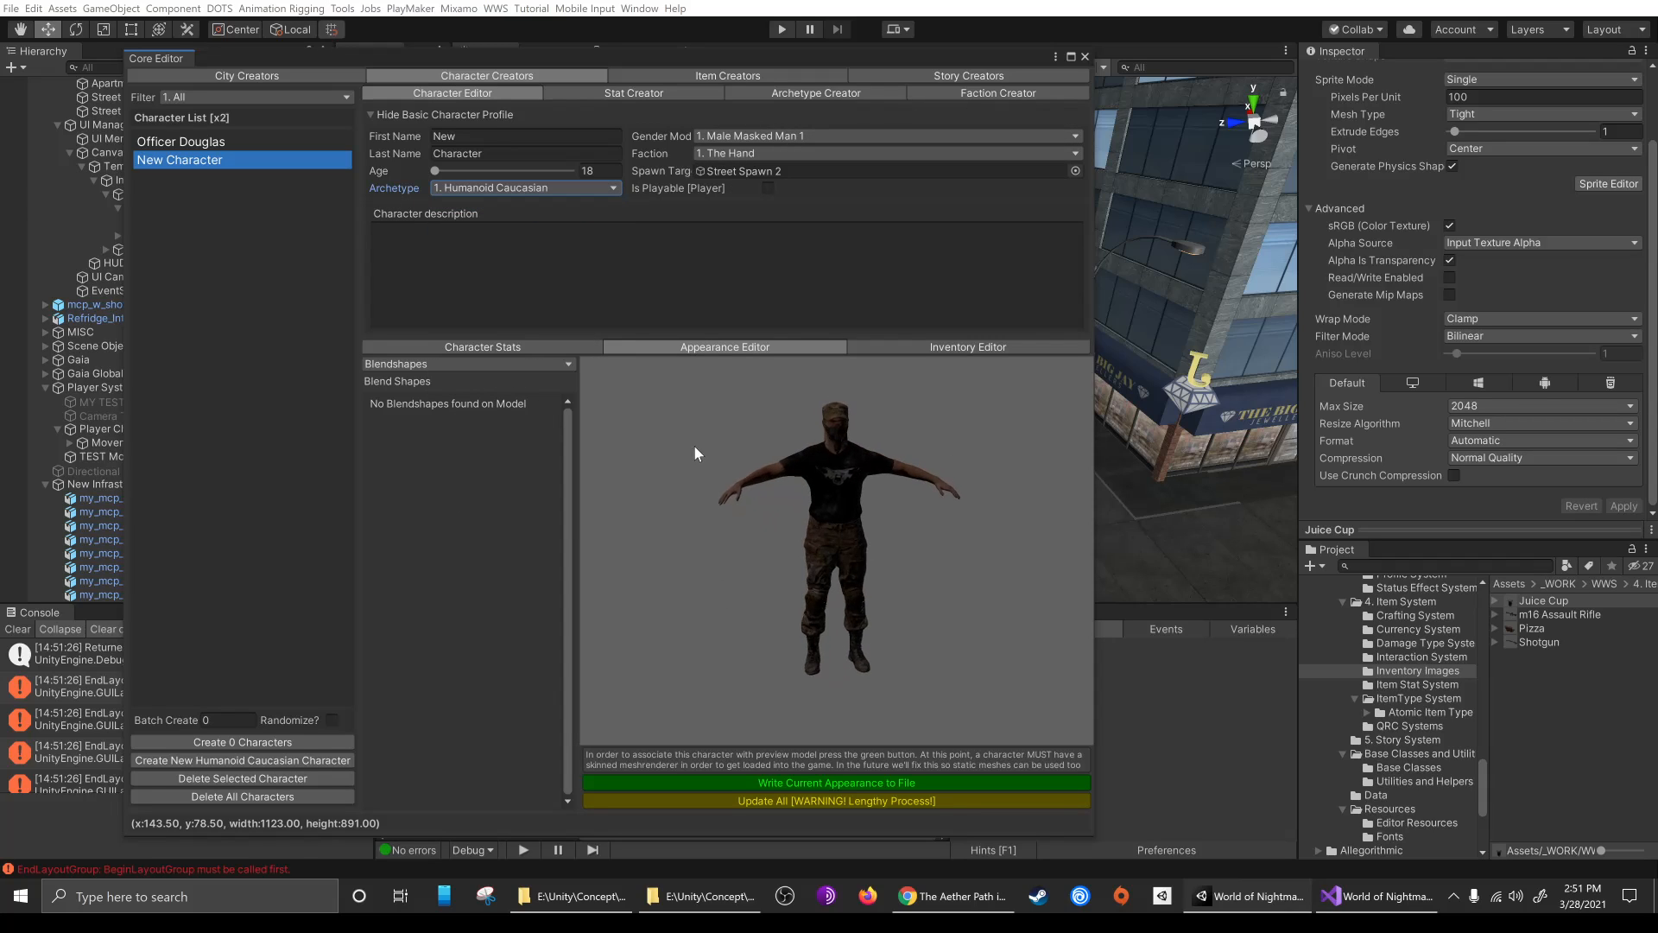
{"action": "left_click", "coordinate": [860, 783]}
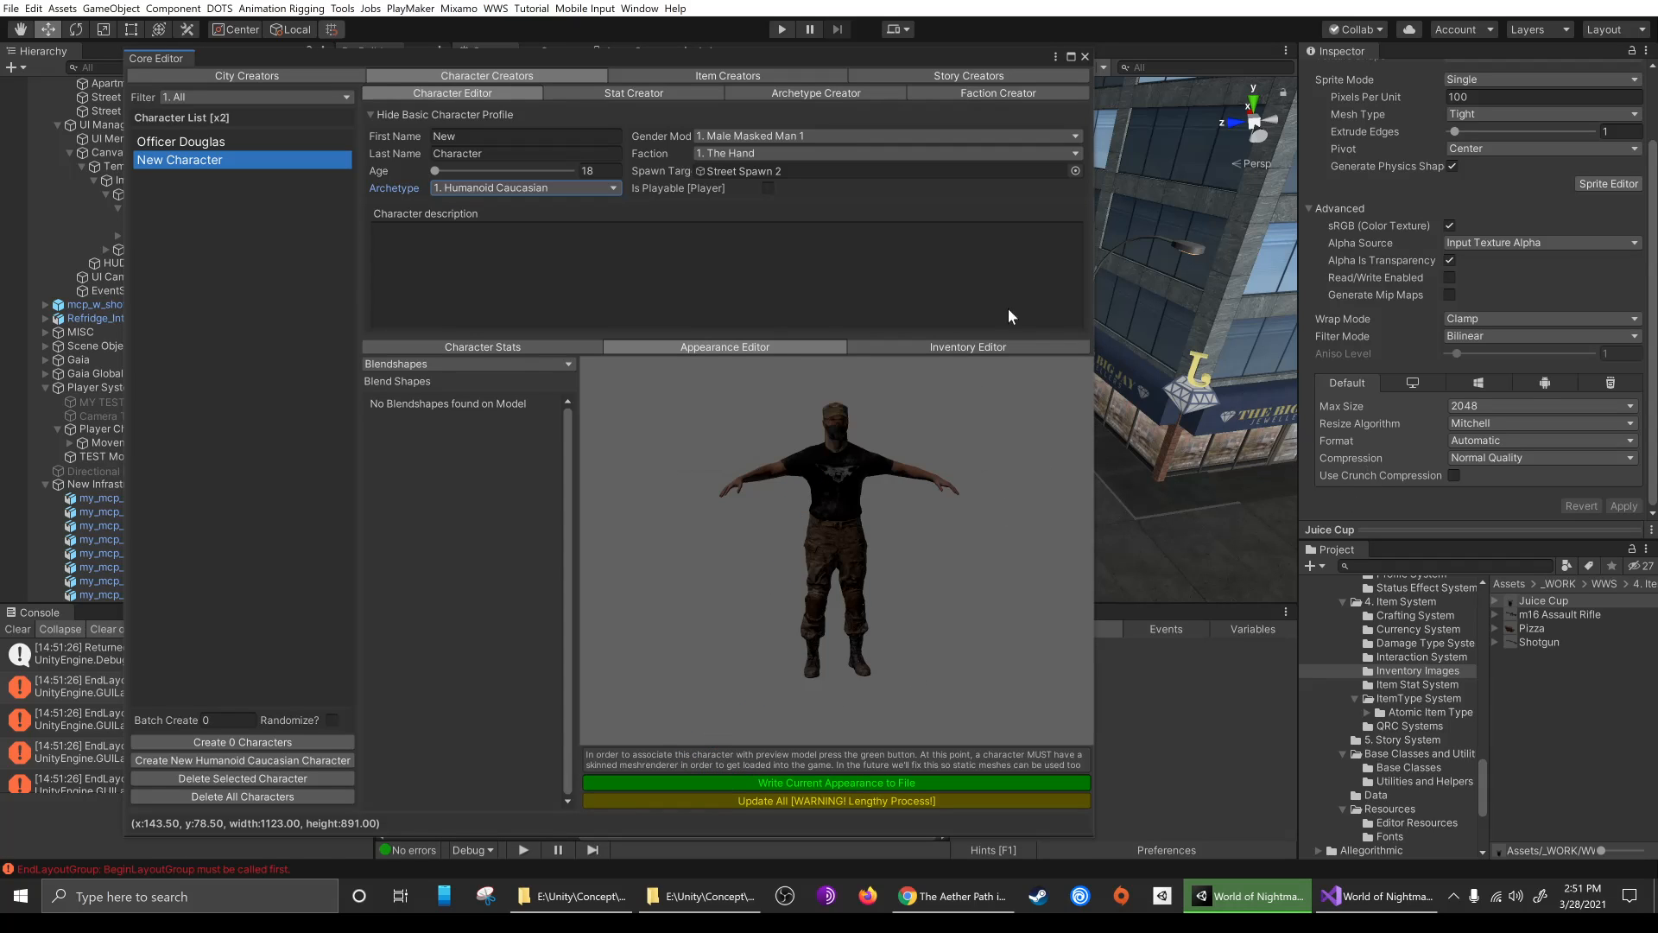
Close the Core Editor, run the game and walk the police officer up to the other character
{"action": "left_click", "coordinate": [1071, 57]}
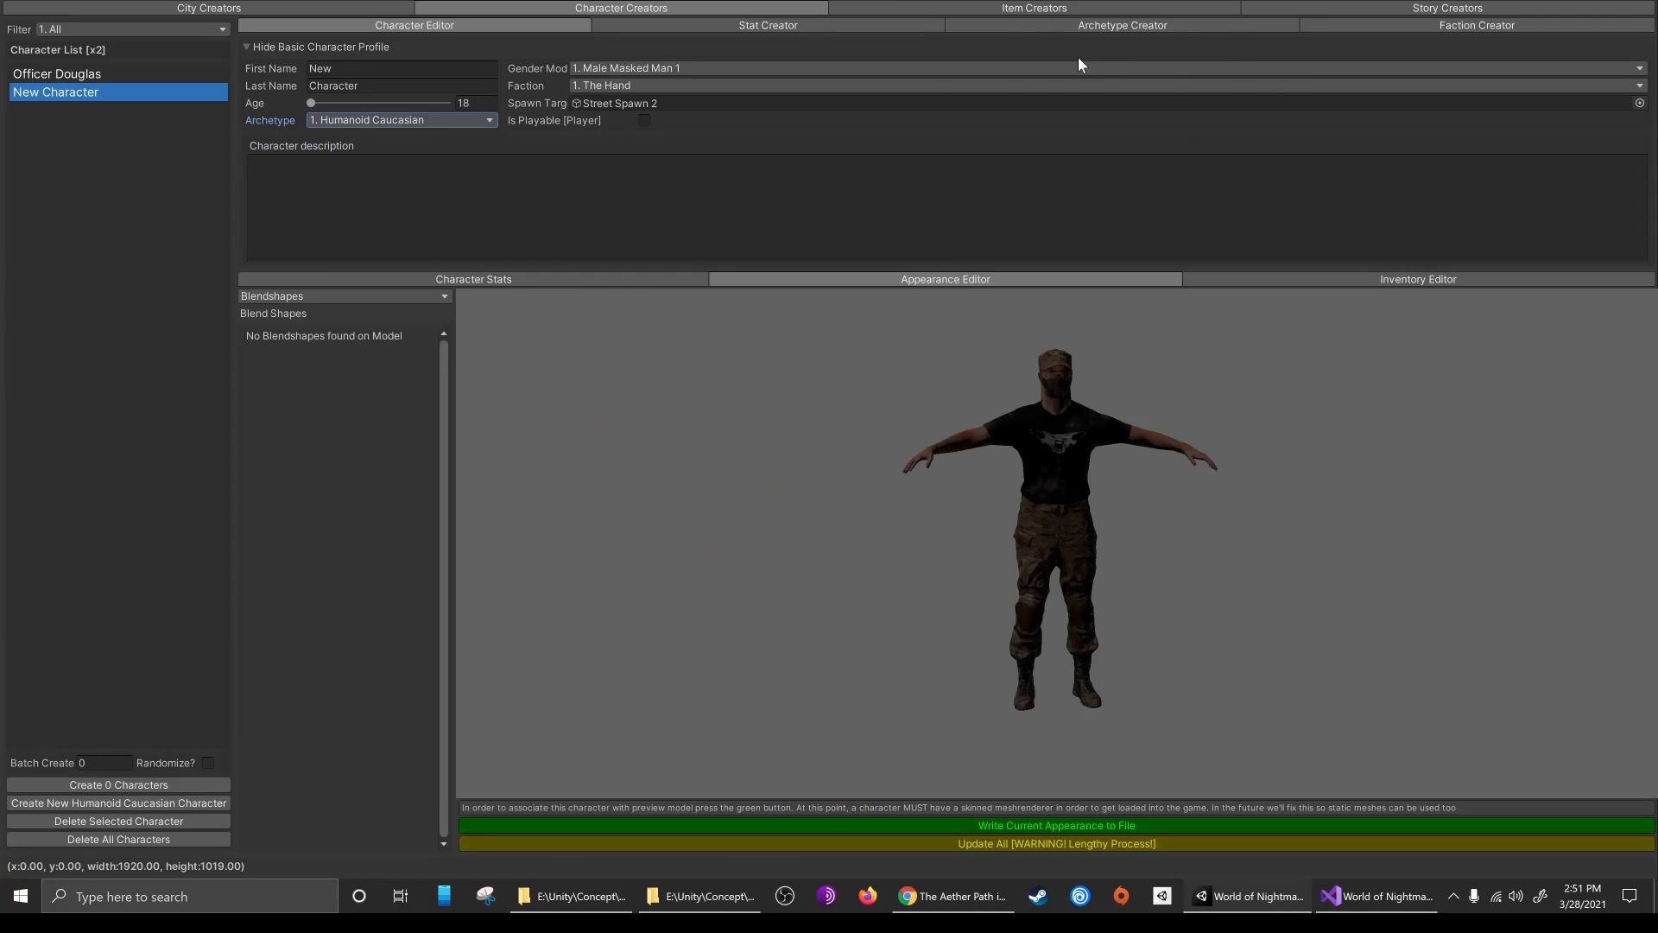
{"action": "left_click", "coordinate": [1640, 2]}
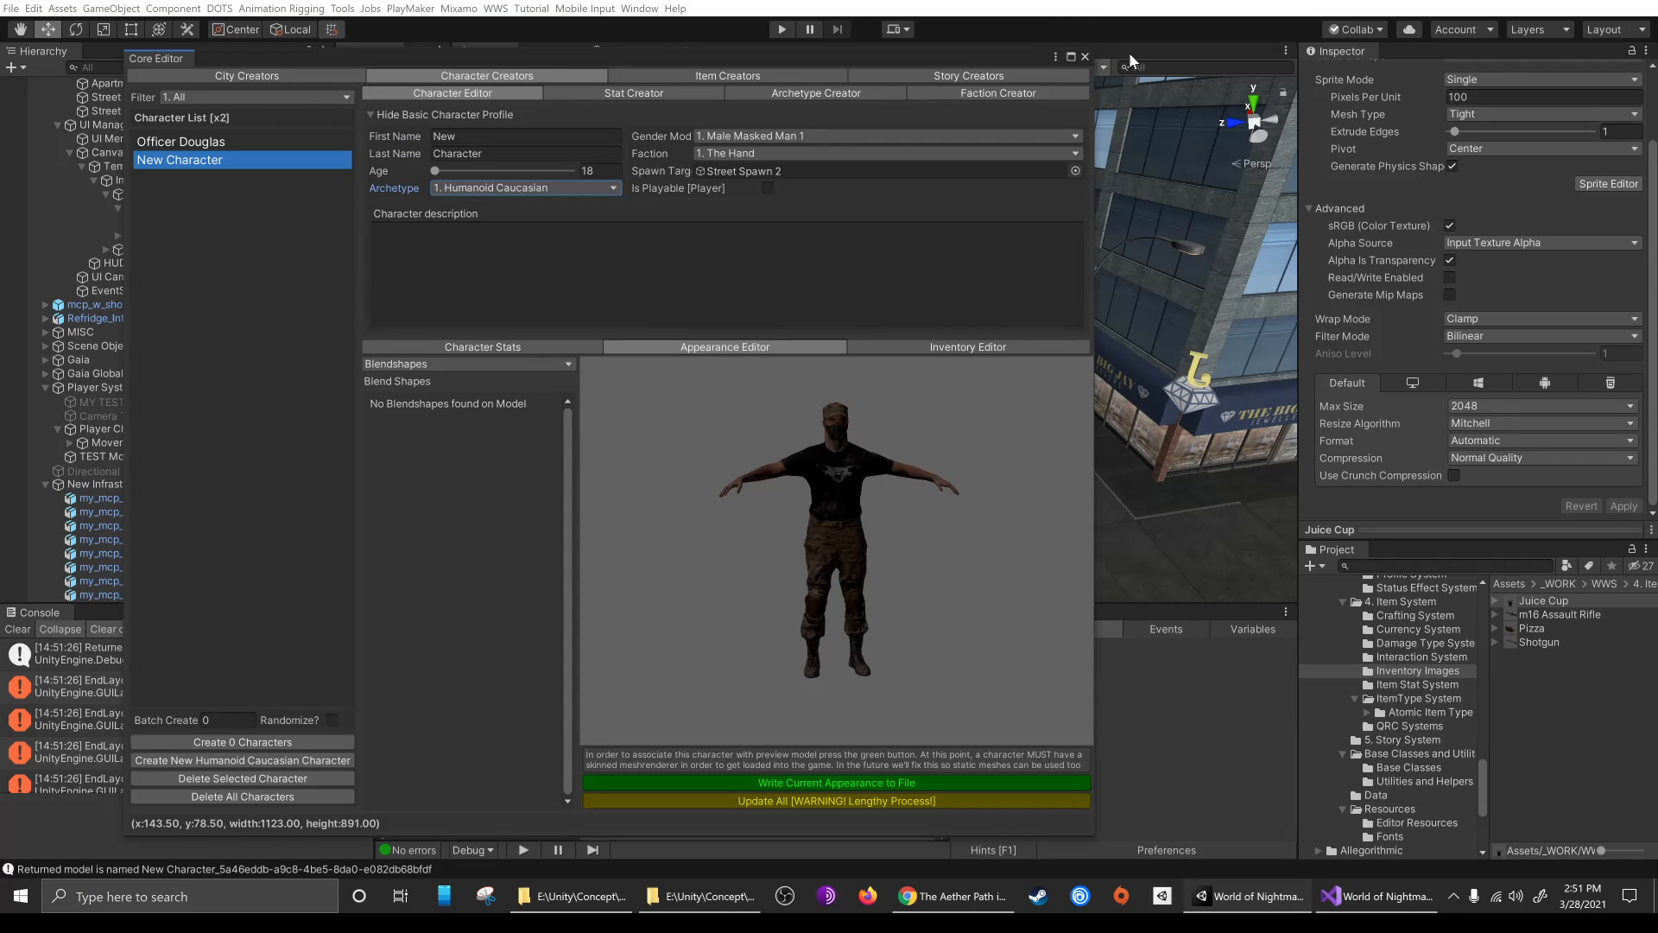
{"action": "left_click", "coordinate": [1084, 57]}
{"action": "left_click", "coordinate": [783, 29]}
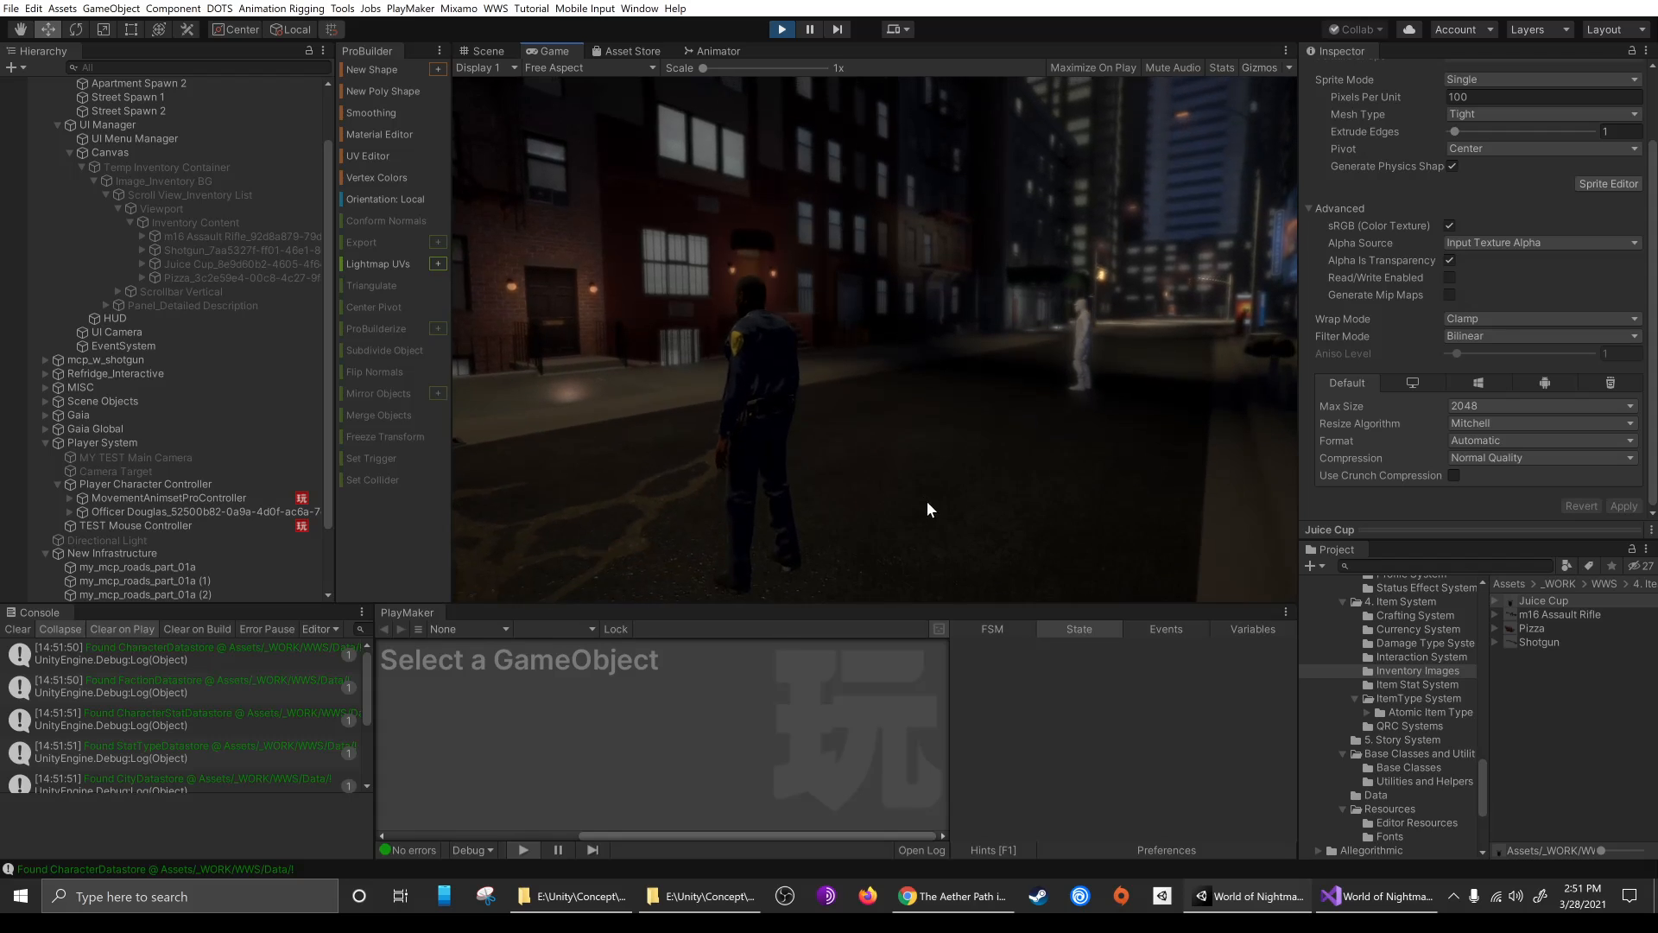
{"action": "left_click", "coordinate": [1039, 504]}
{"action": "key", "text": "w"}
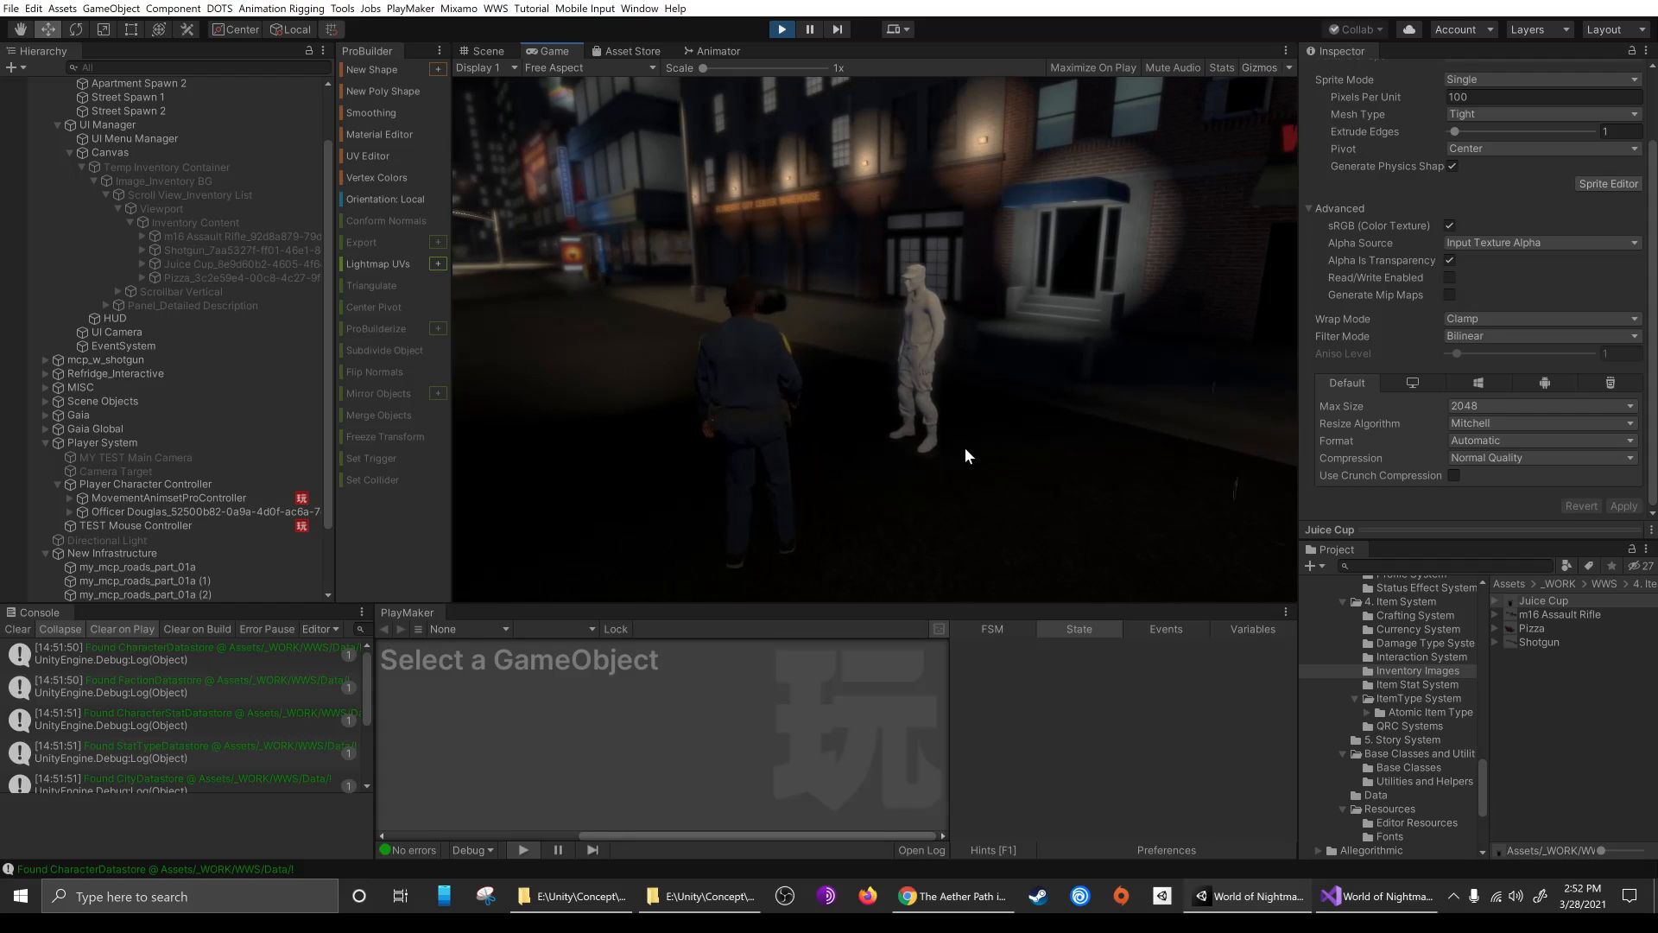
View item descriptions in the in-game inventory, close it and stop the game
{"action": "key", "text": "i"}
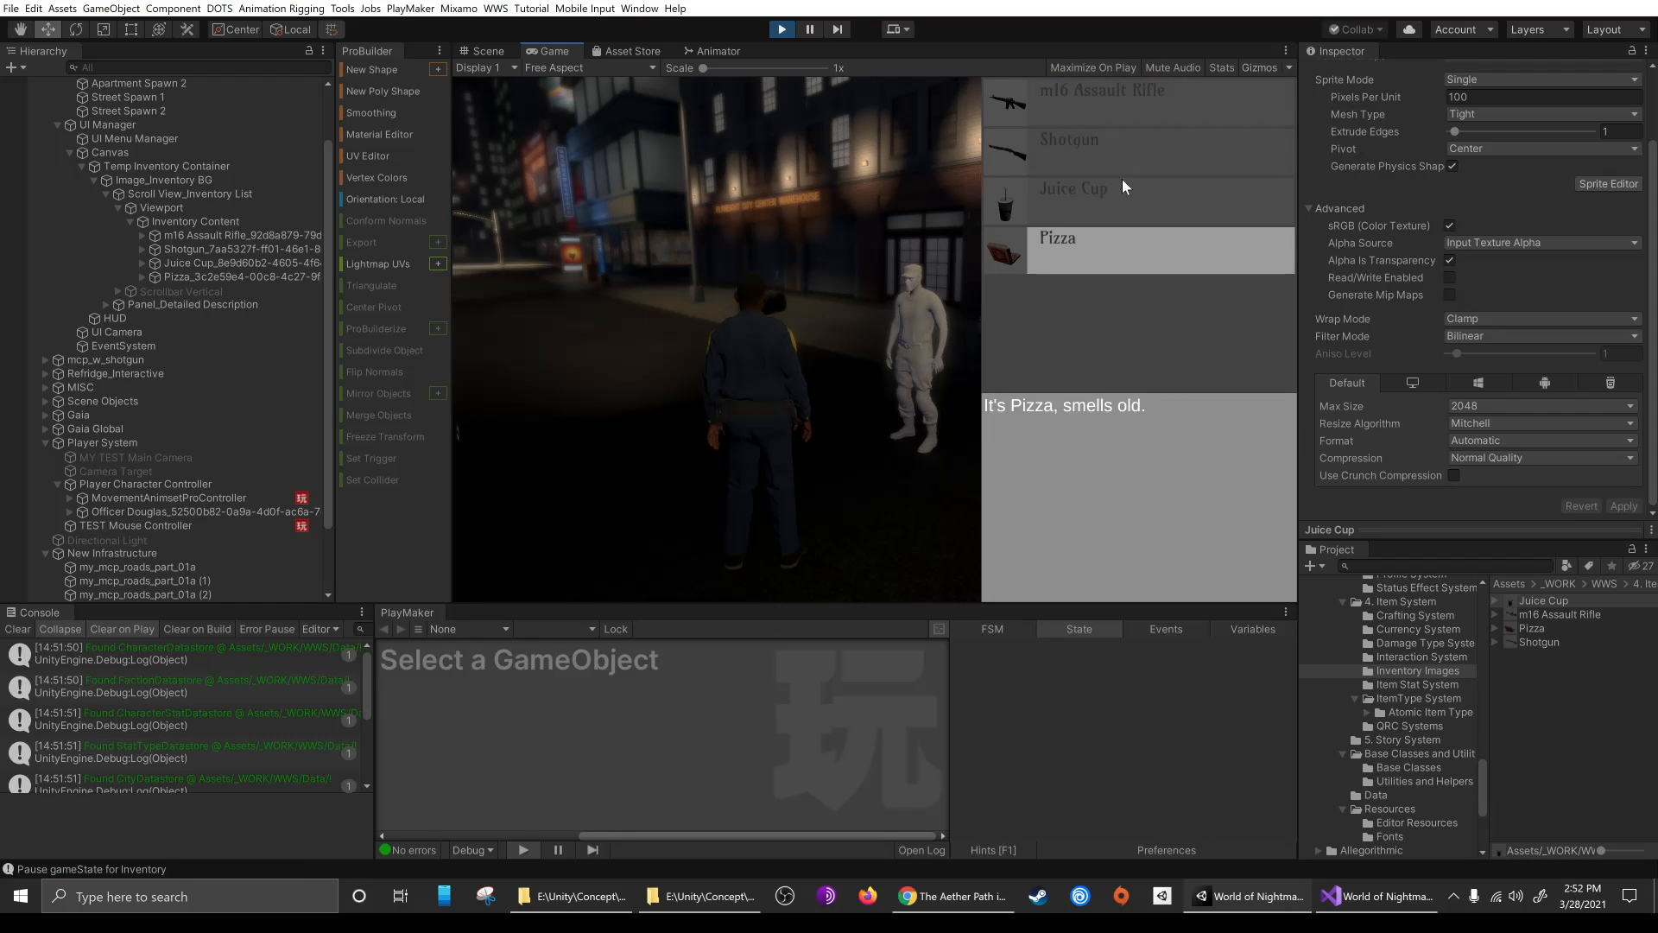
{"action": "left_click", "coordinate": [1125, 147]}
{"action": "left_click", "coordinate": [1116, 268]}
{"action": "key", "text": "i"}
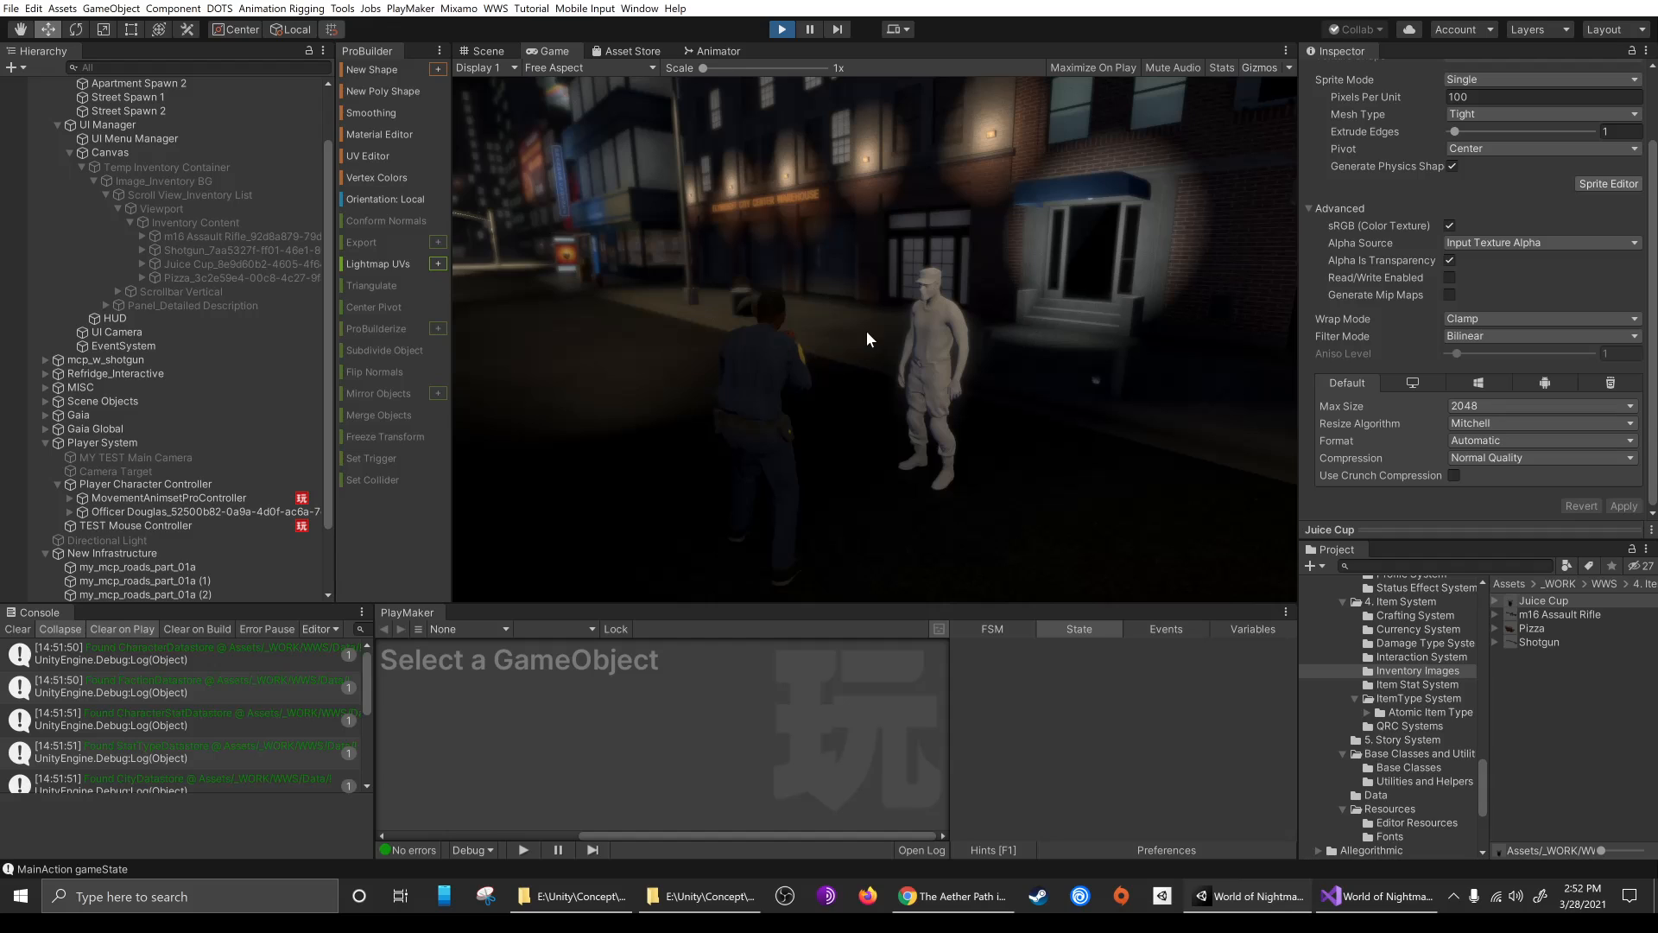
{"action": "key", "text": "ctrl+p"}
{"action": "right_click_drag", "start_coordinate": [681, 448], "coordinate": [759, 391]}
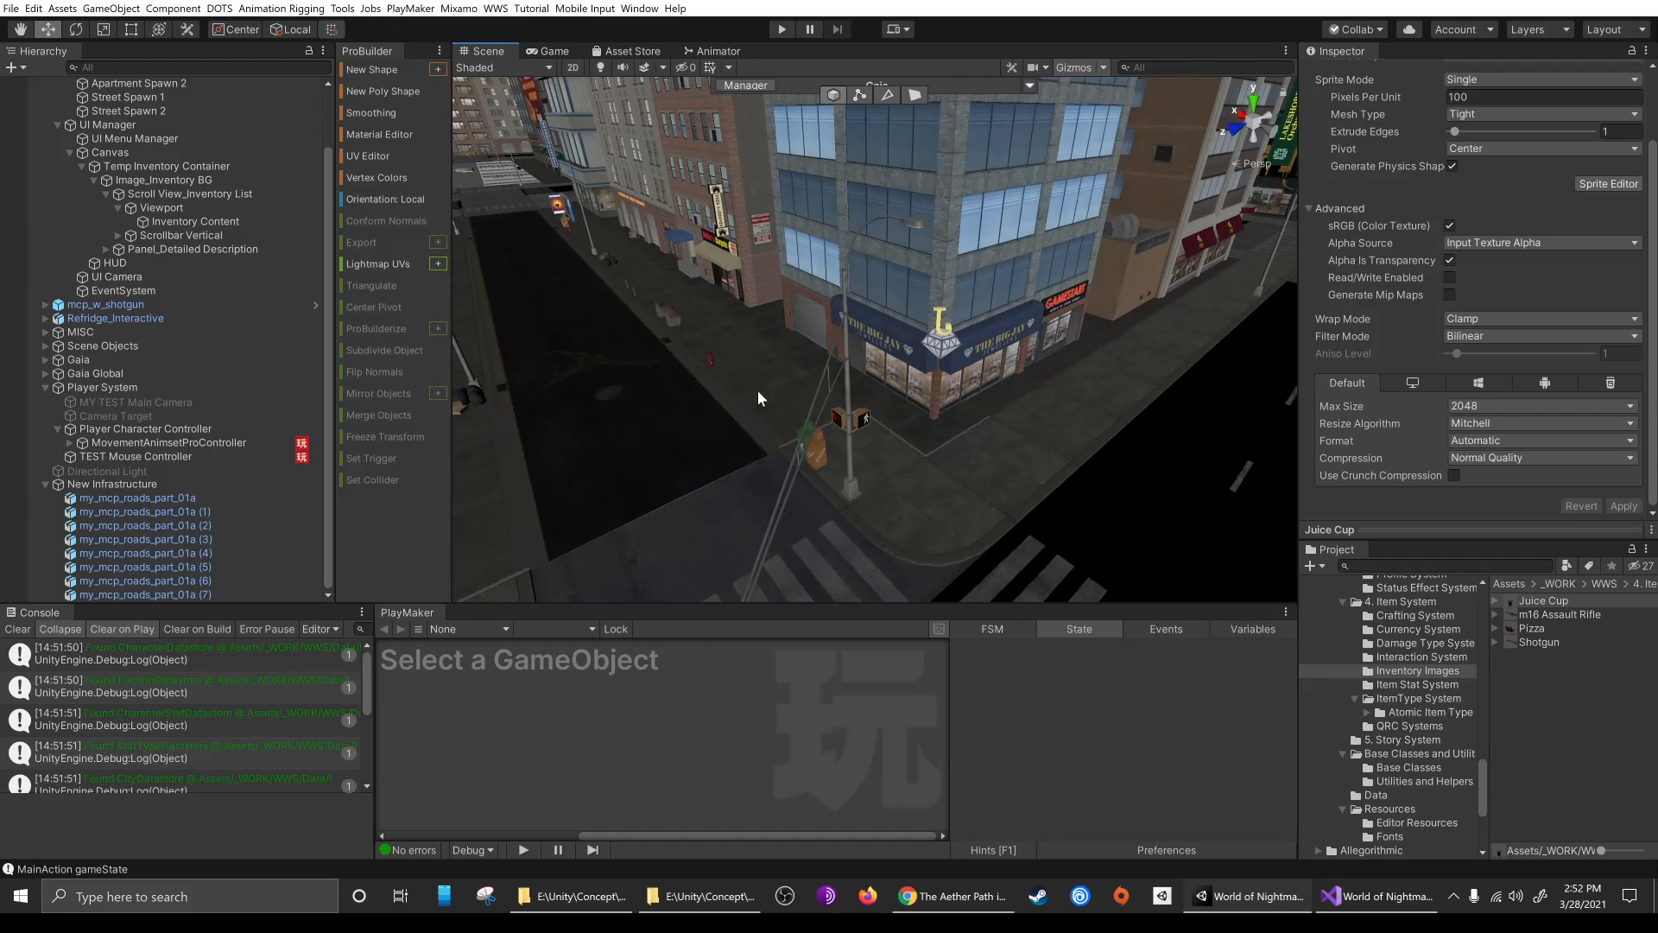
{"action": "middle_click_drag", "start_coordinate": [632, 398], "coordinate": [841, 397]}
{"action": "left_click_drag", "start_coordinate": [842, 397], "coordinate": [771, 312], "text": "alt"}
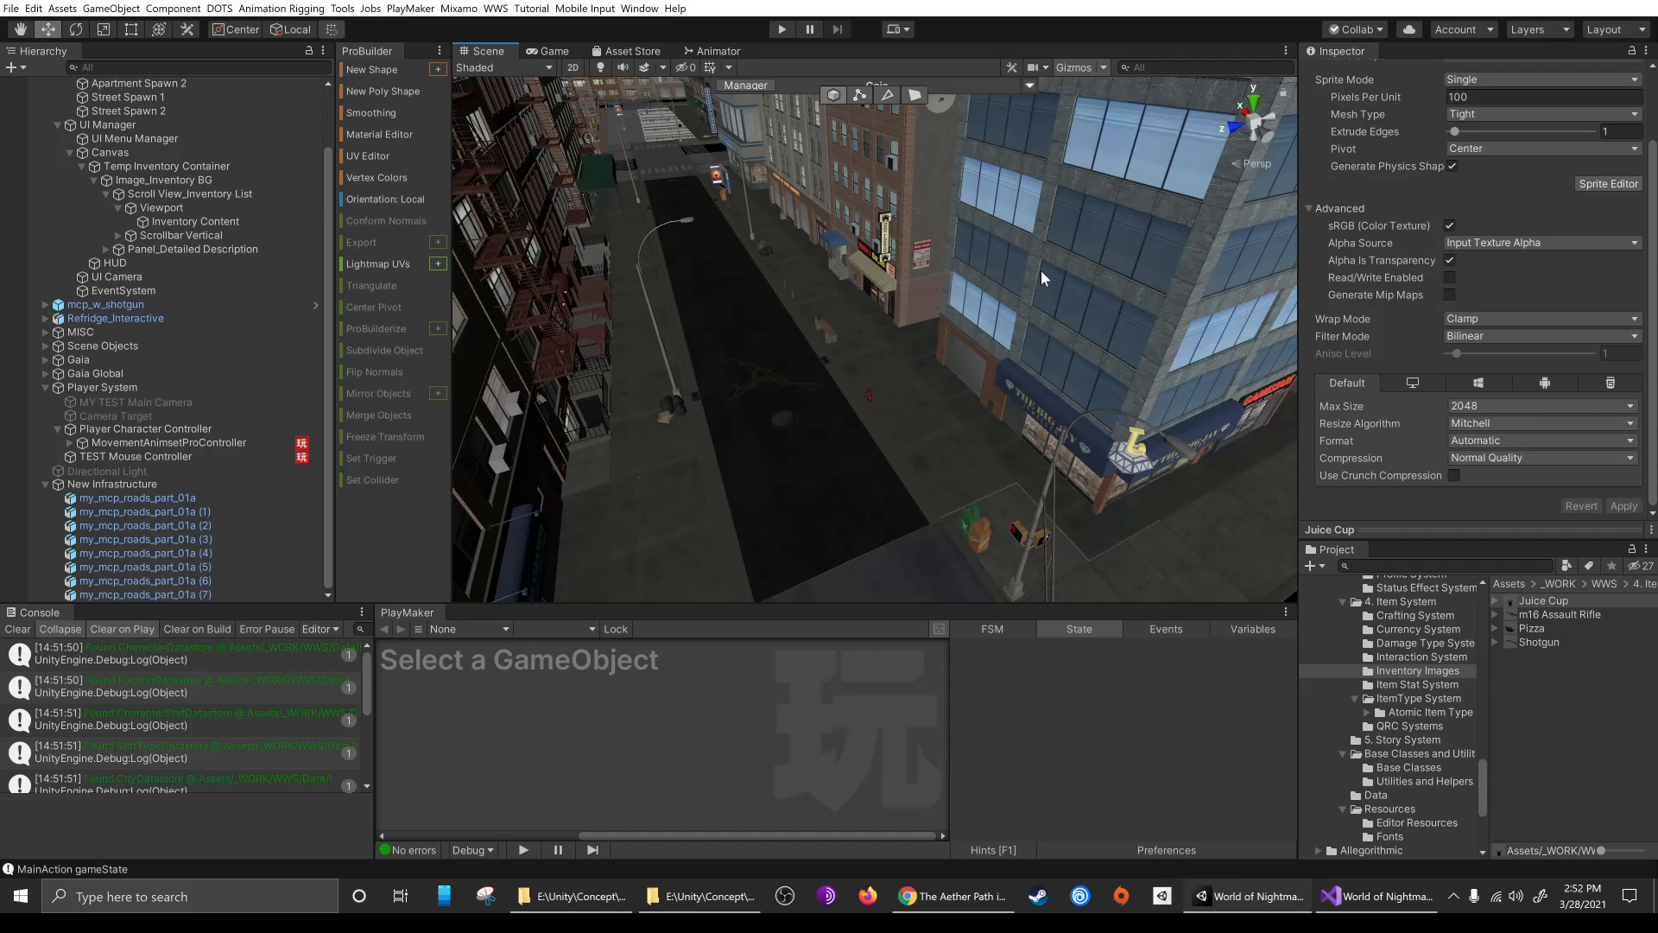
{"action": "scroll", "coordinate": [161, 167], "scroll_direction": "up", "scroll_amount": 3}
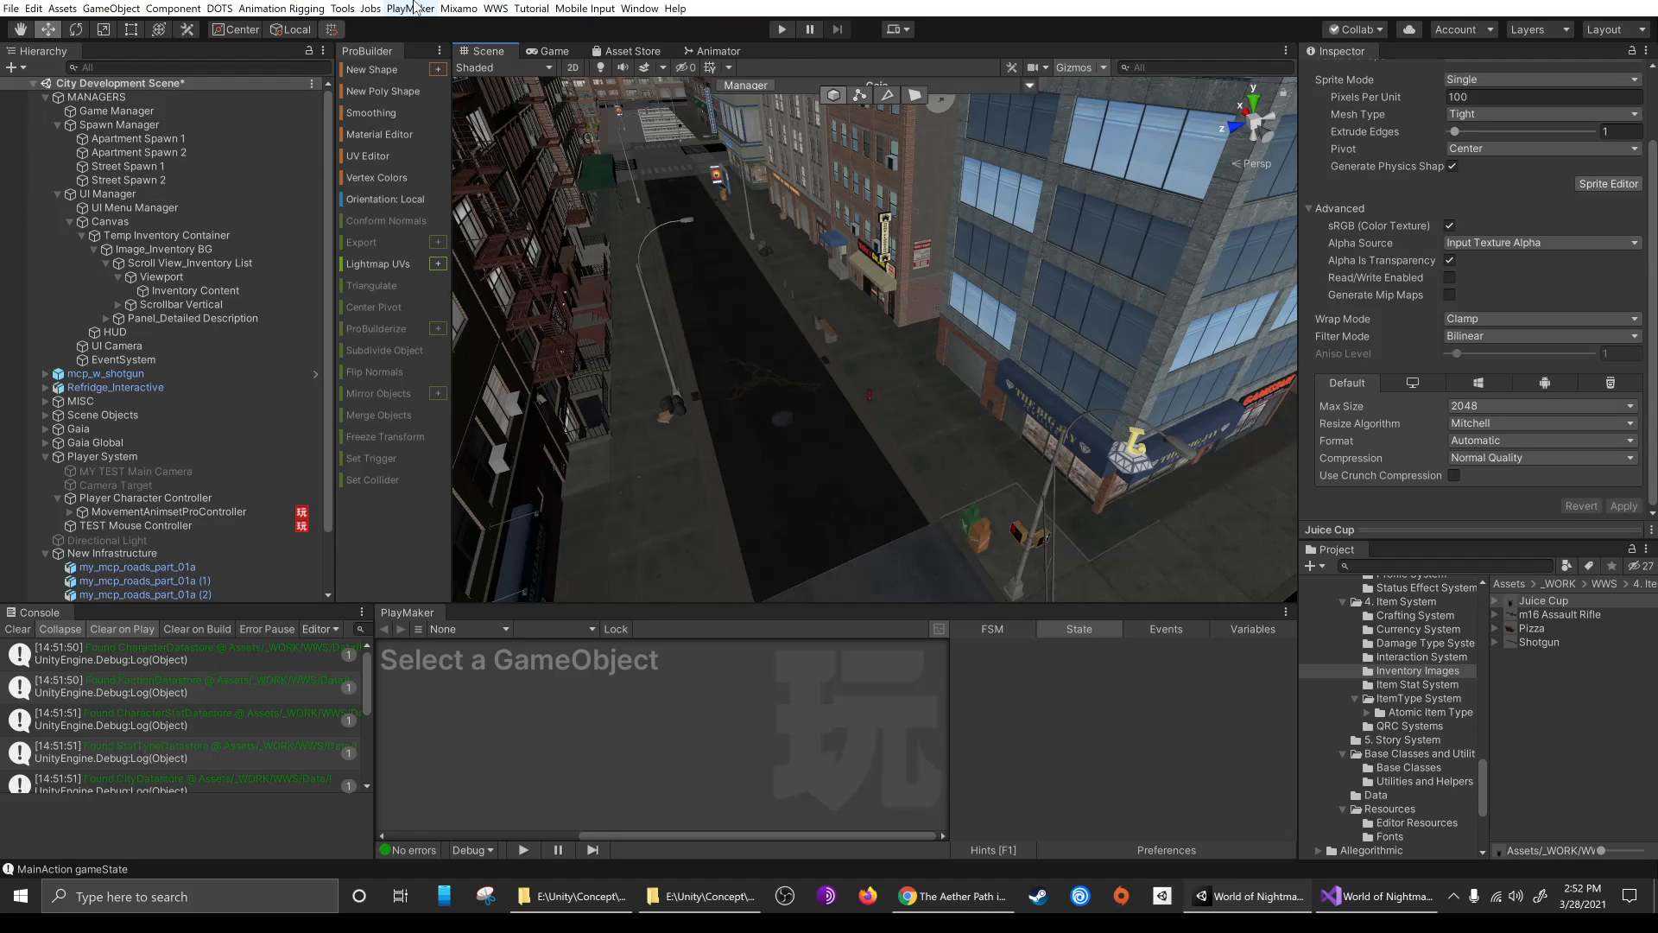
Open the Core Editor and review both characters' inventories and the police officer's faction options, keeping the Police faction
{"action": "left_click", "coordinate": [495, 8]}
{"action": "left_click", "coordinate": [526, 27]}
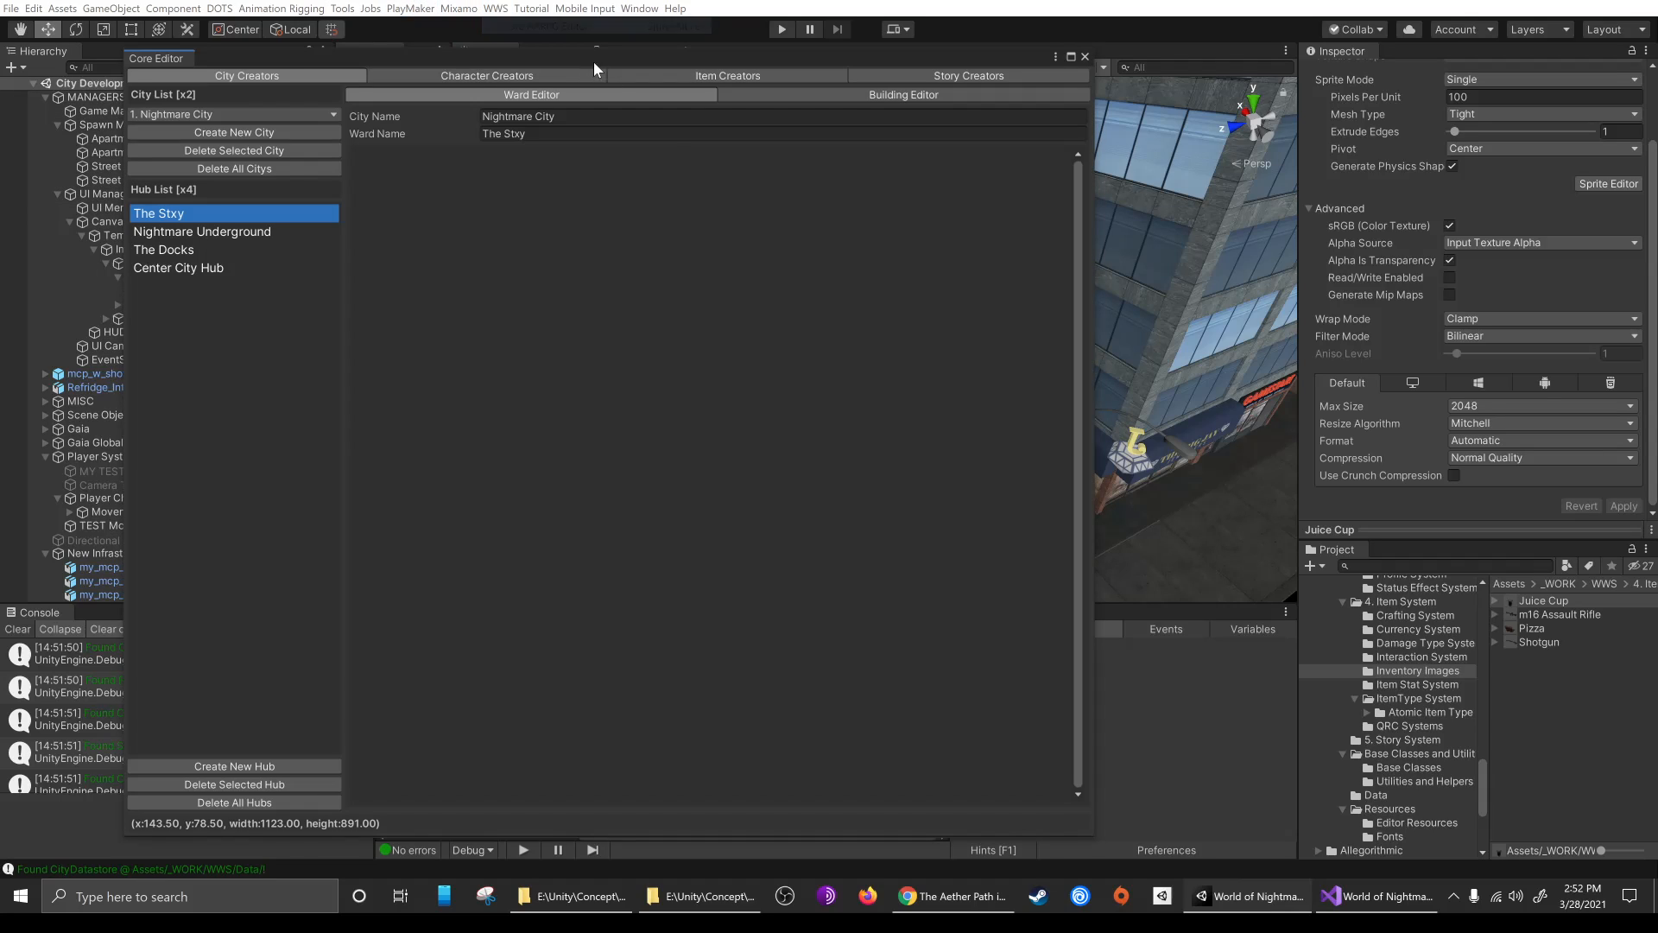
{"action": "left_click", "coordinate": [499, 80]}
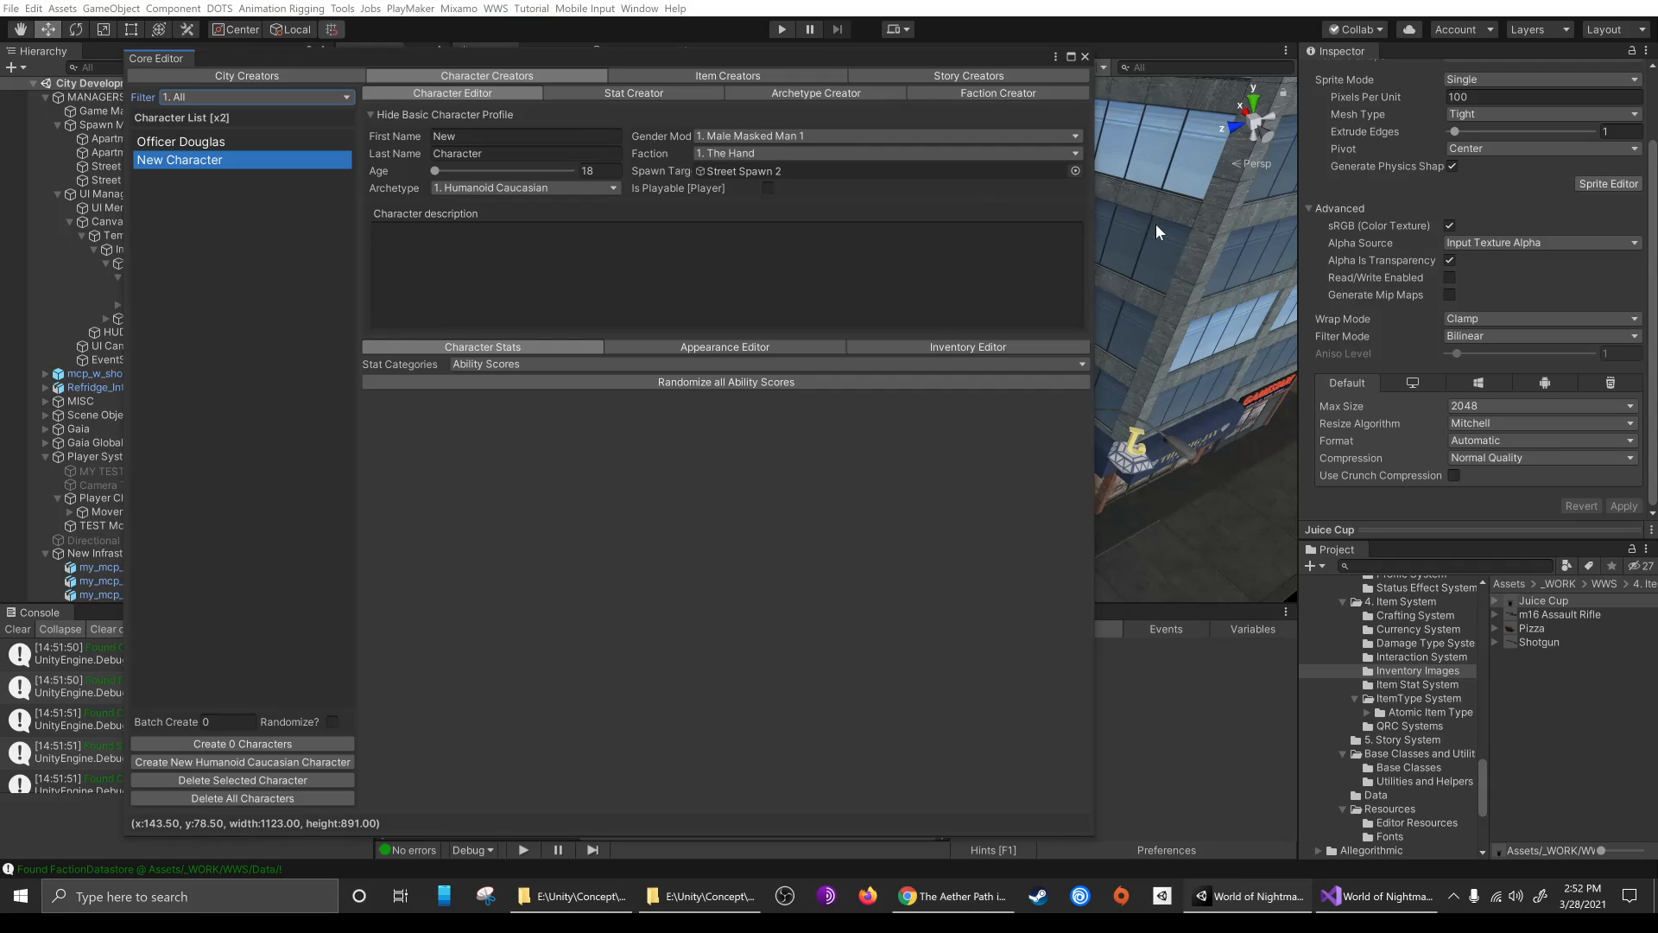
{"action": "left_click", "coordinate": [937, 346]}
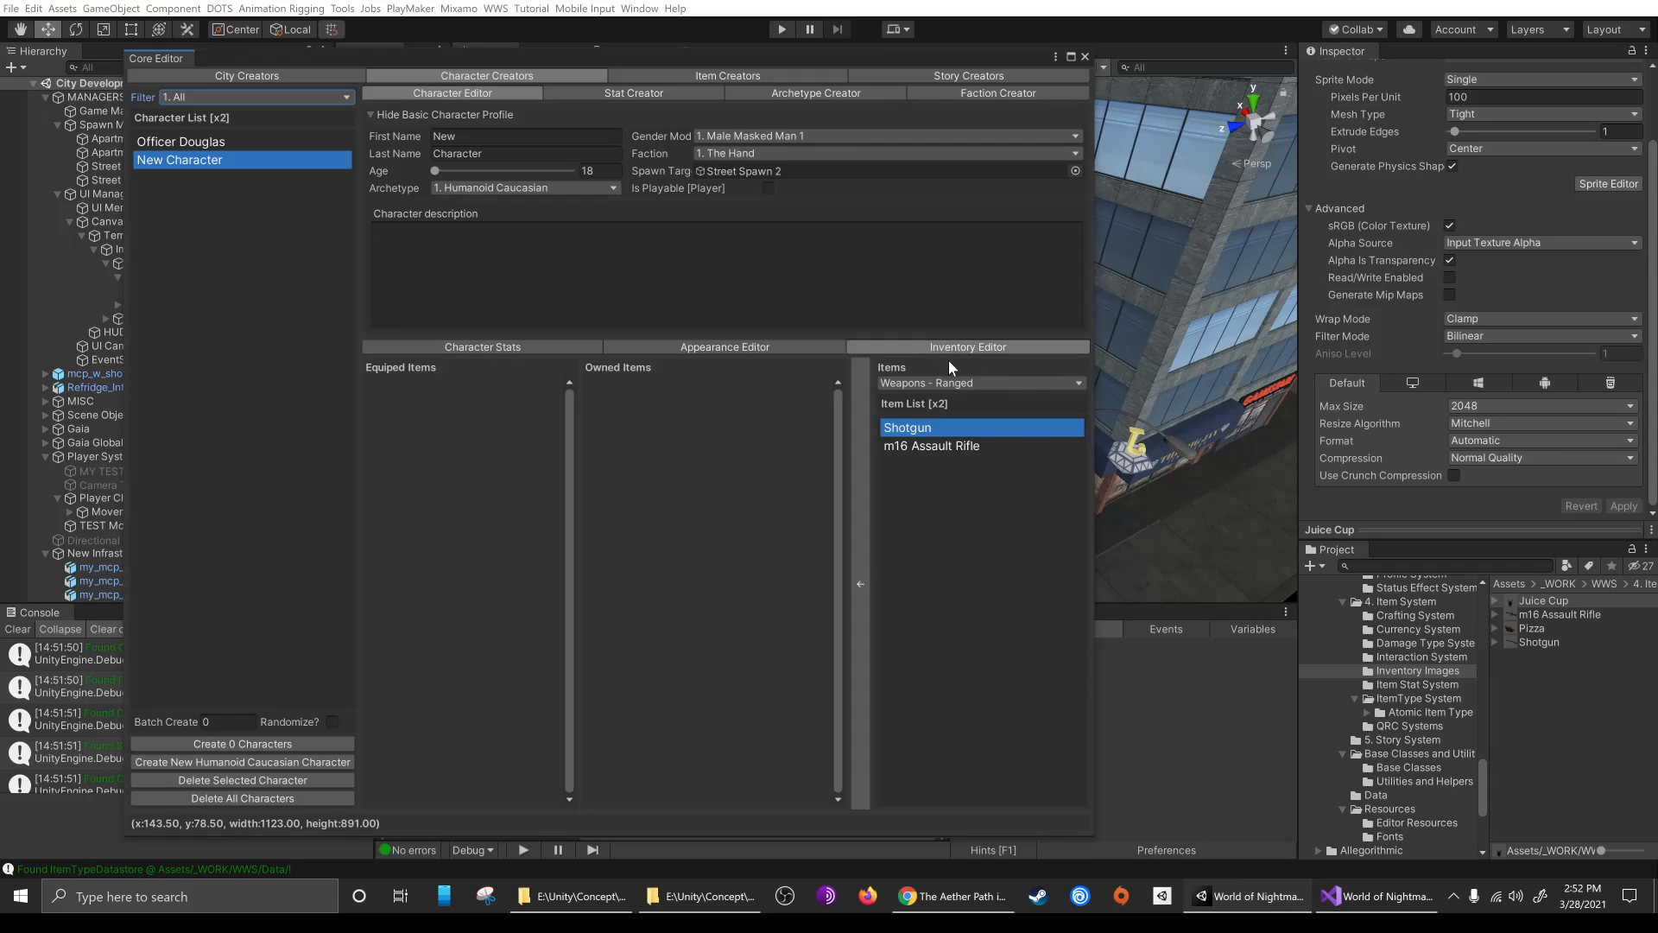
{"action": "left_click", "coordinate": [227, 141]}
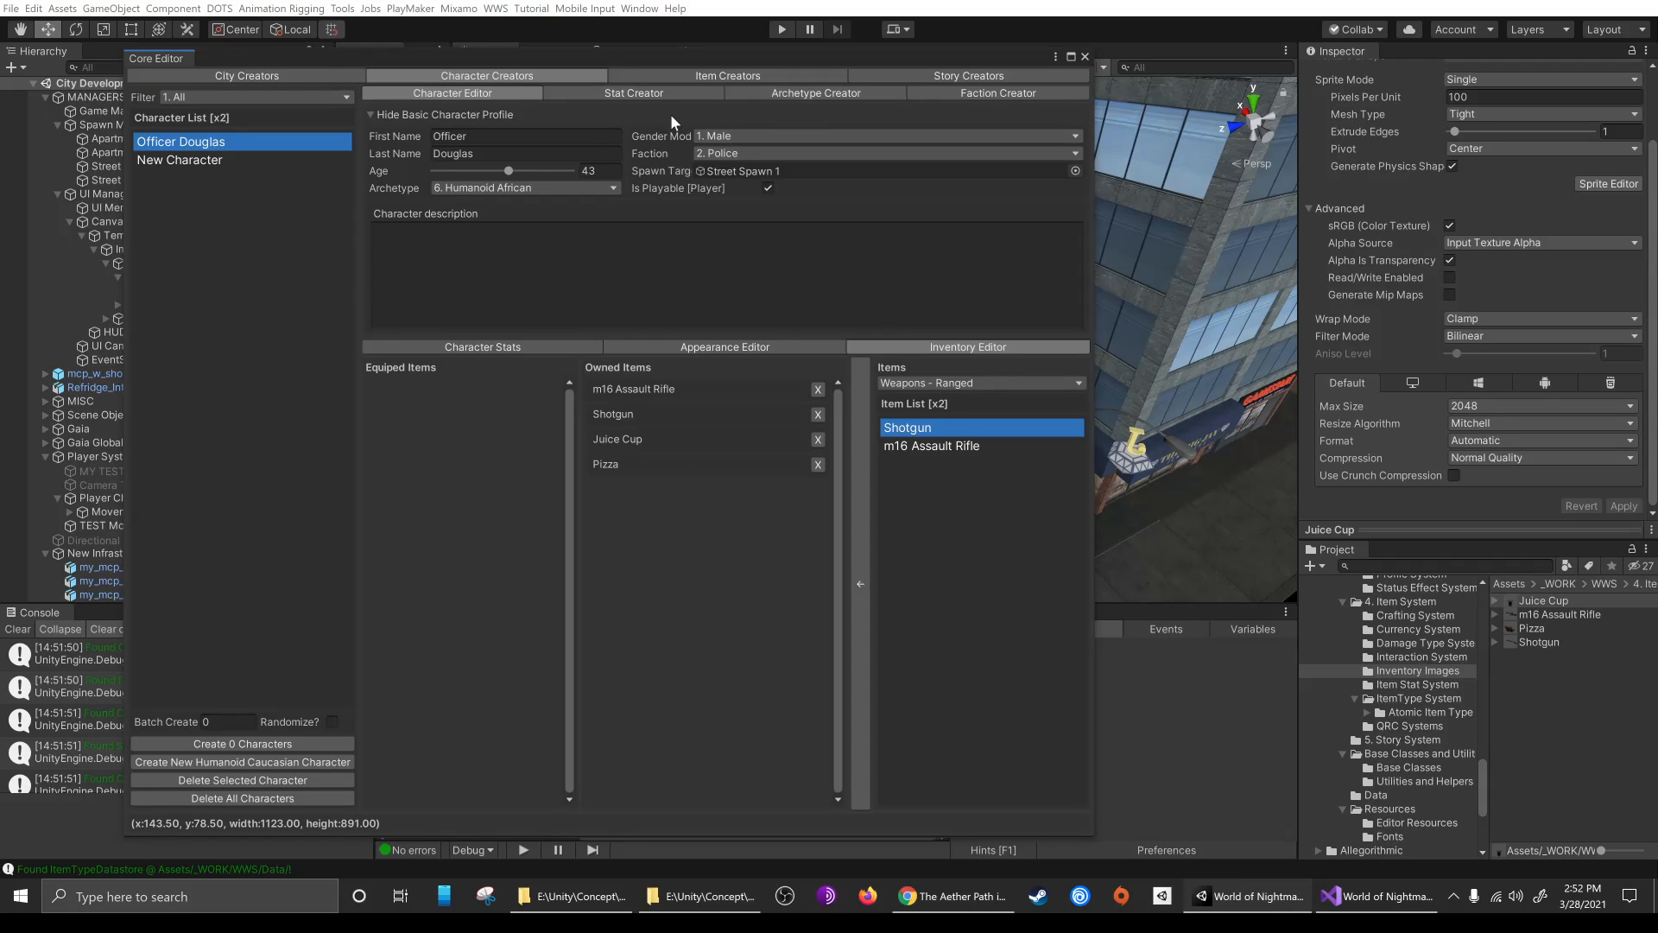
{"action": "left_click", "coordinate": [812, 153]}
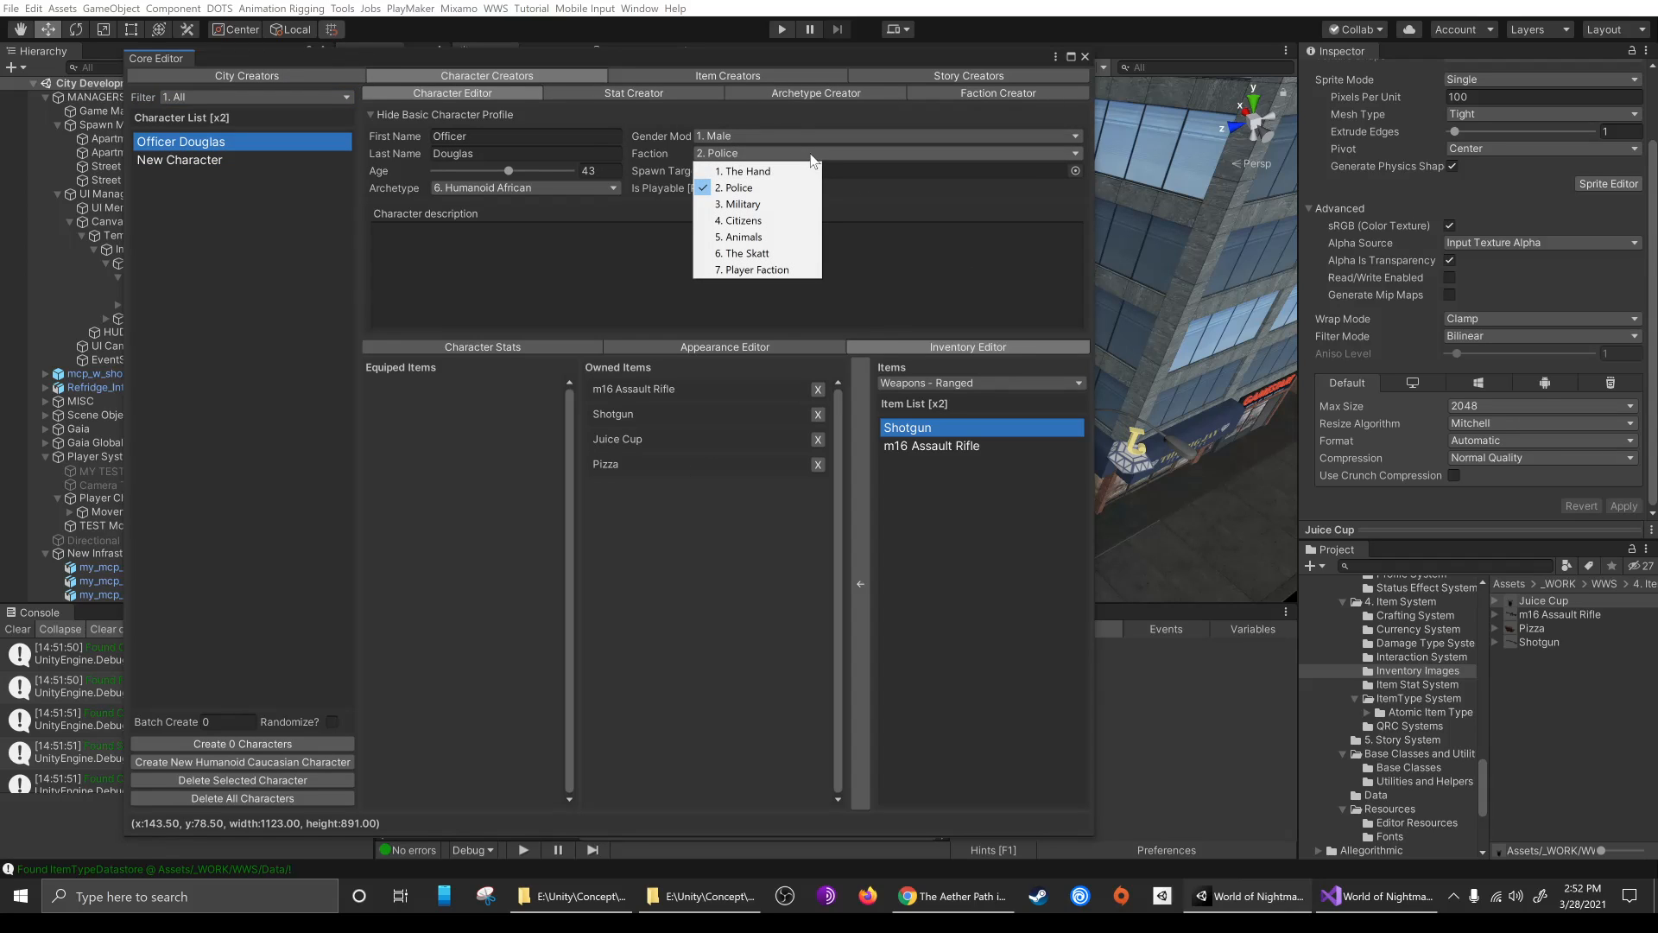
{"action": "left_click", "coordinate": [770, 188]}
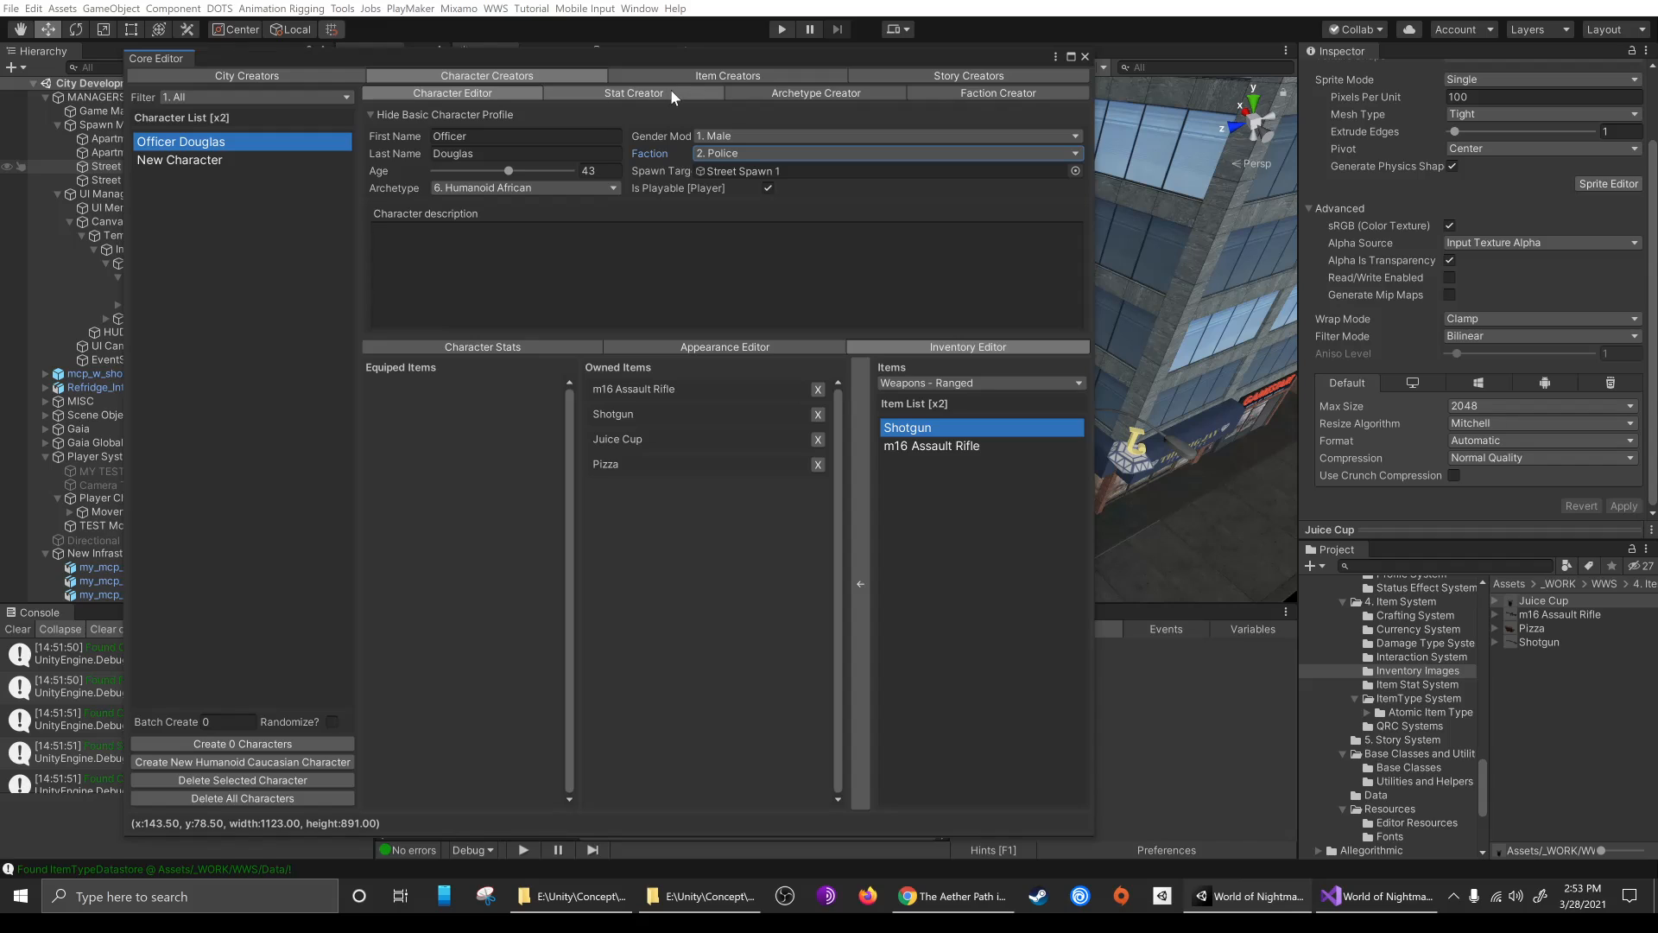
Inspect the Pizza item's model, create a new item interaction and enter "Dri" as its name
{"action": "left_click", "coordinate": [727, 72]}
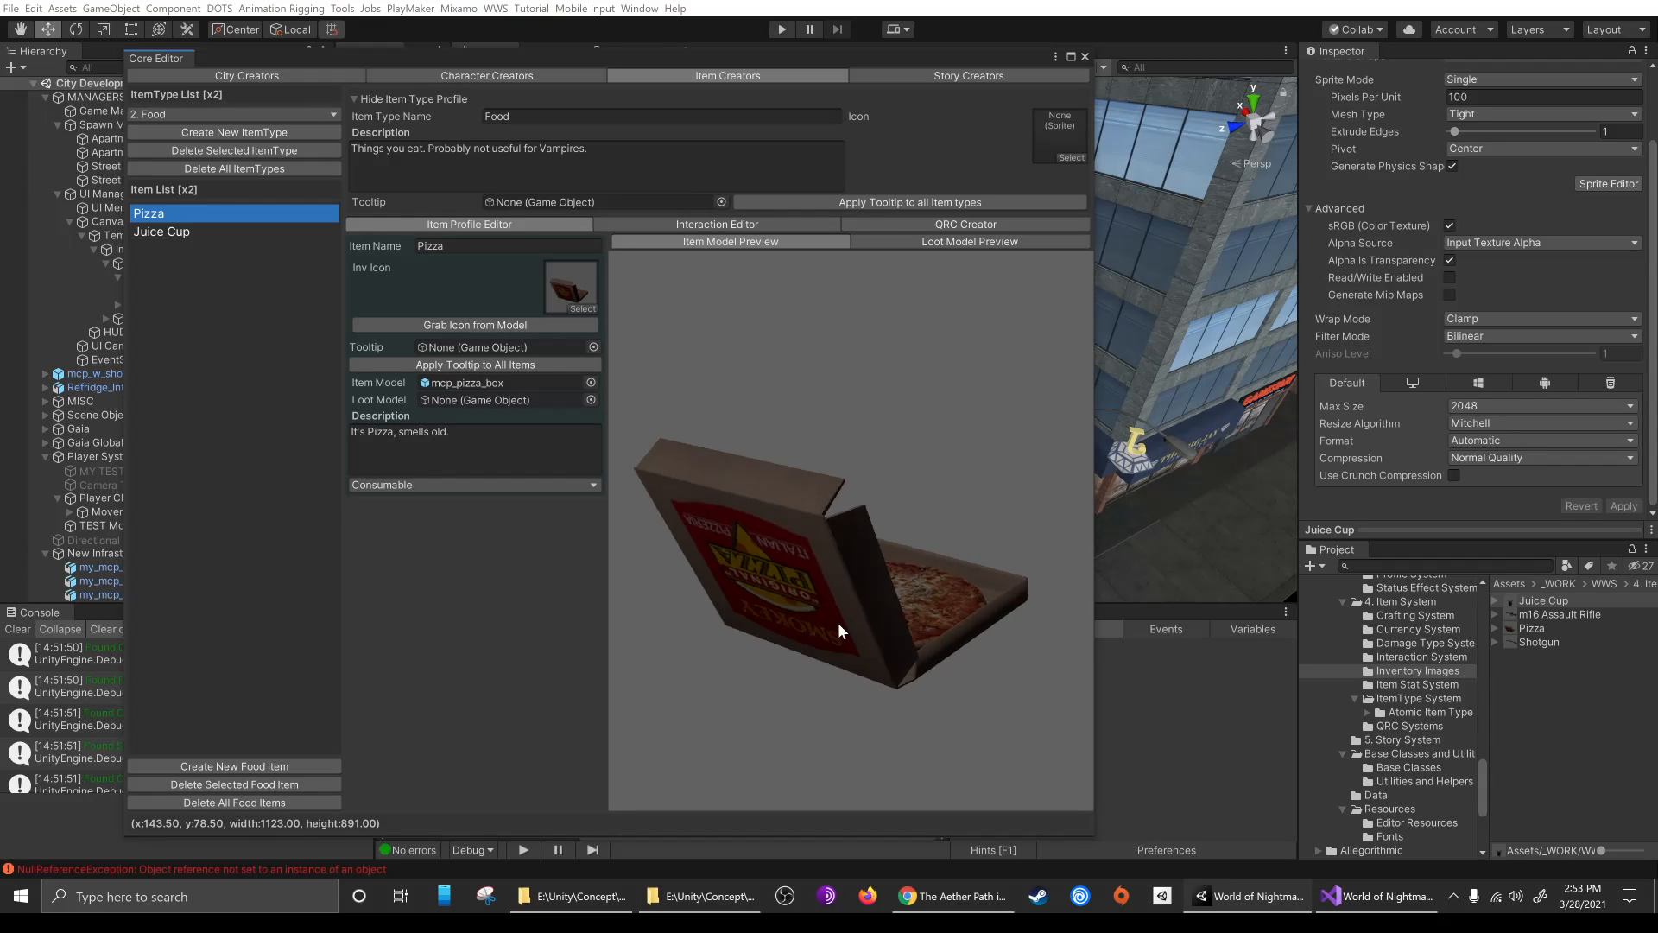
{"action": "left_click_drag", "start_coordinate": [838, 622], "coordinate": [791, 589]}
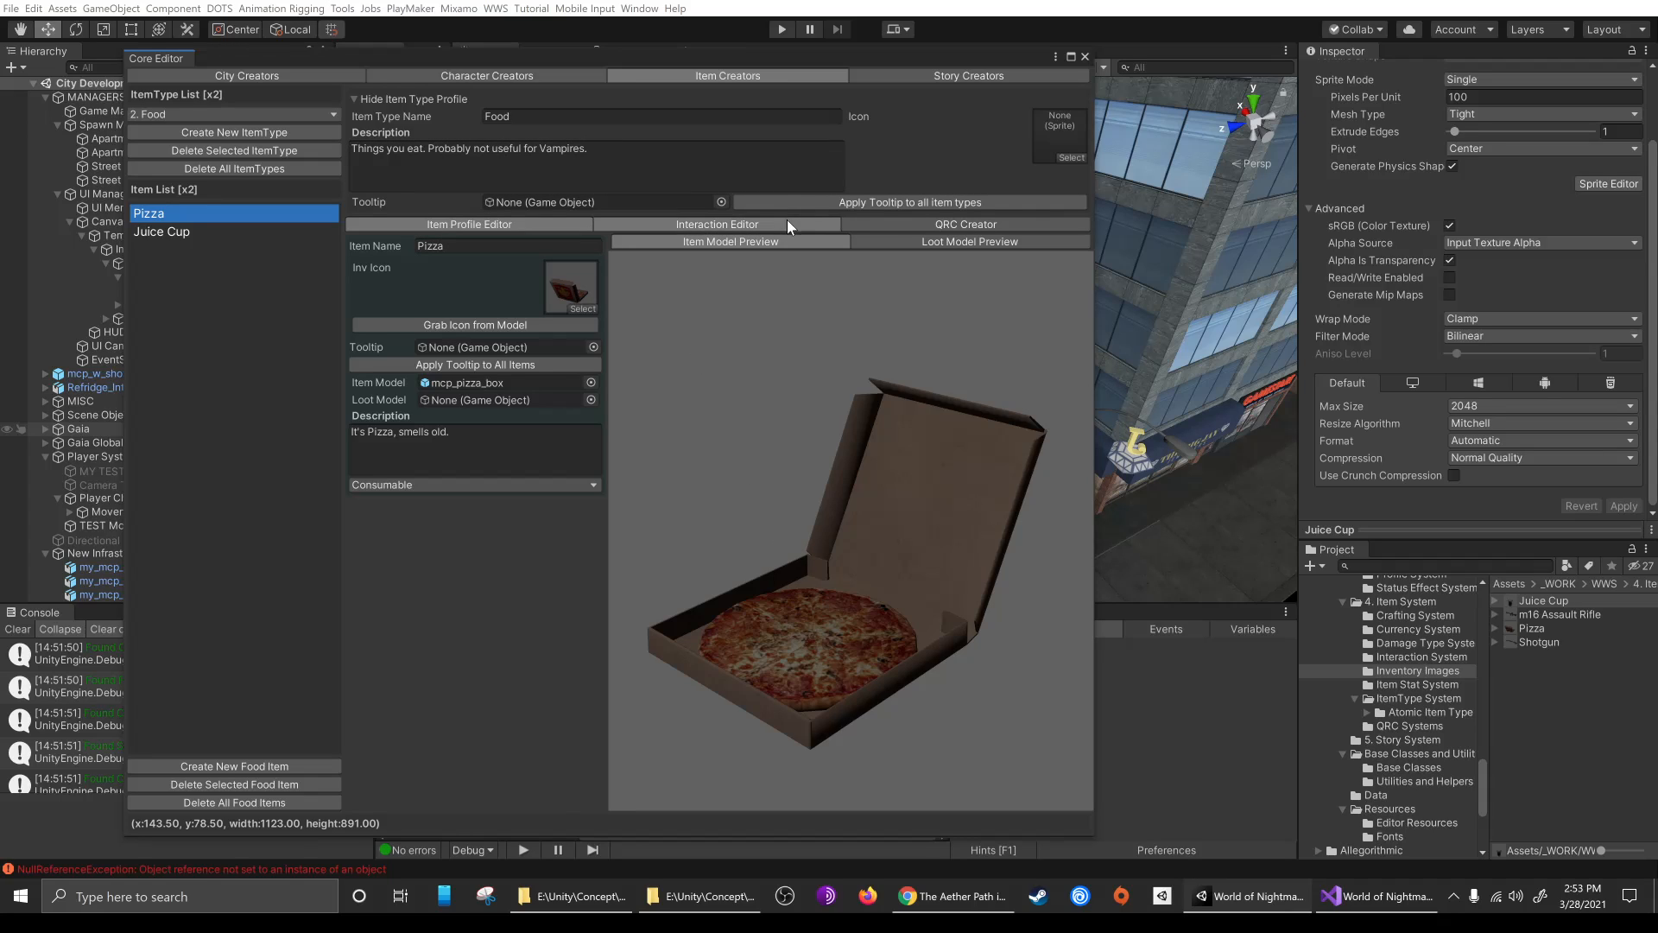
{"action": "left_click", "coordinate": [674, 226]}
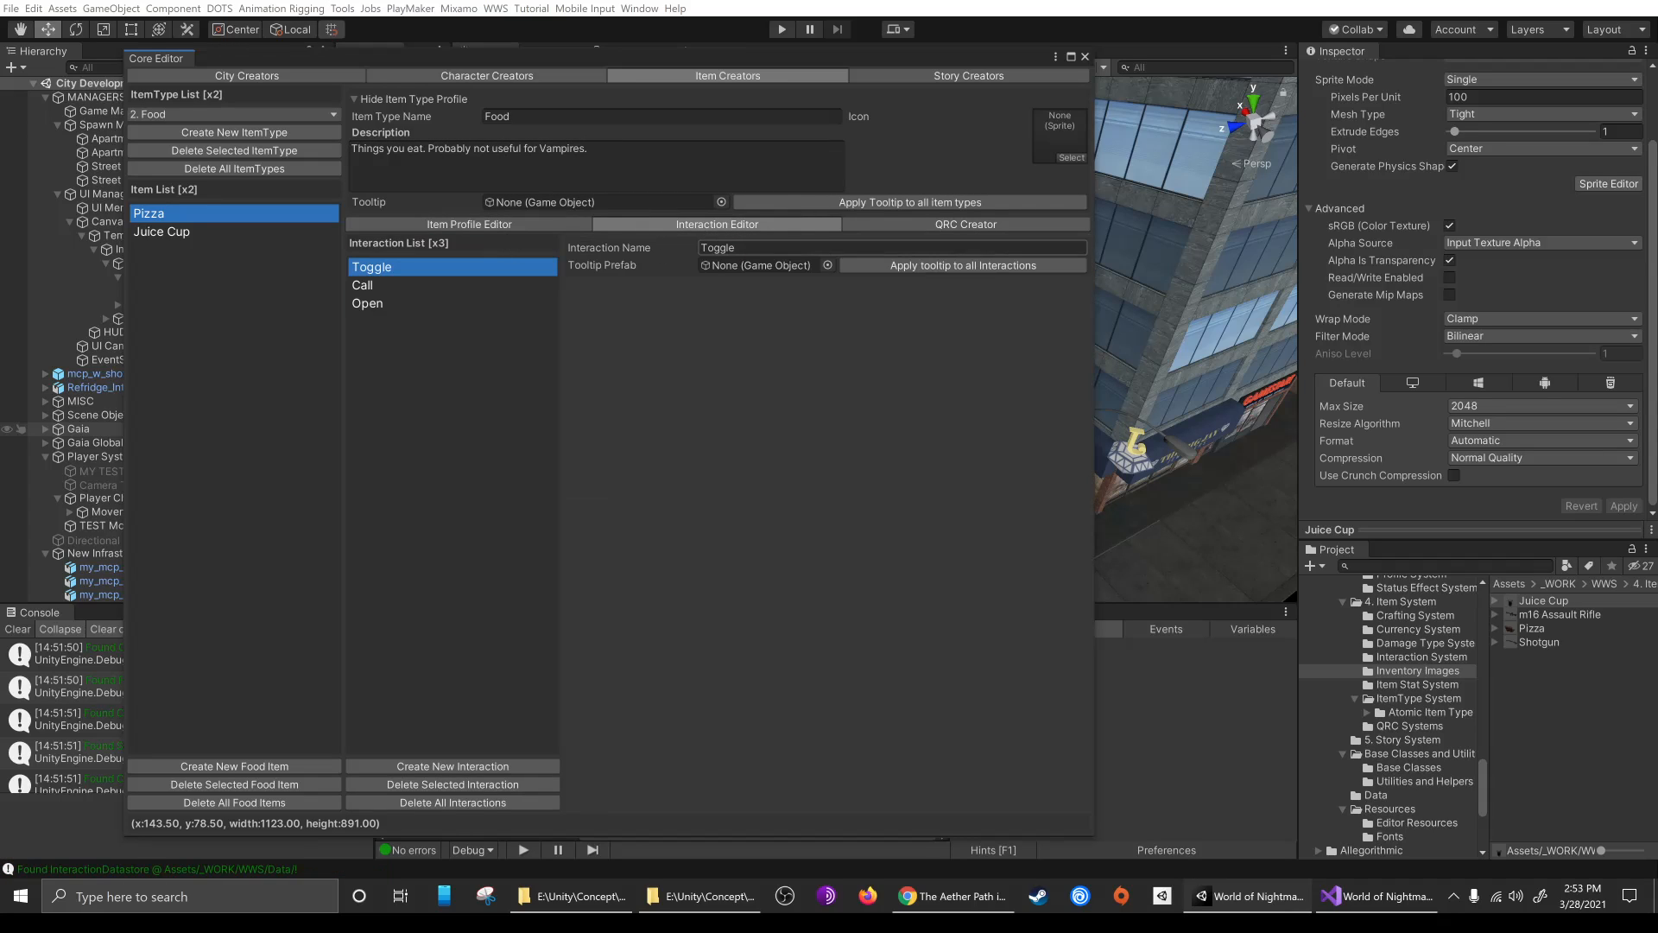
{"action": "left_click", "coordinate": [488, 766]}
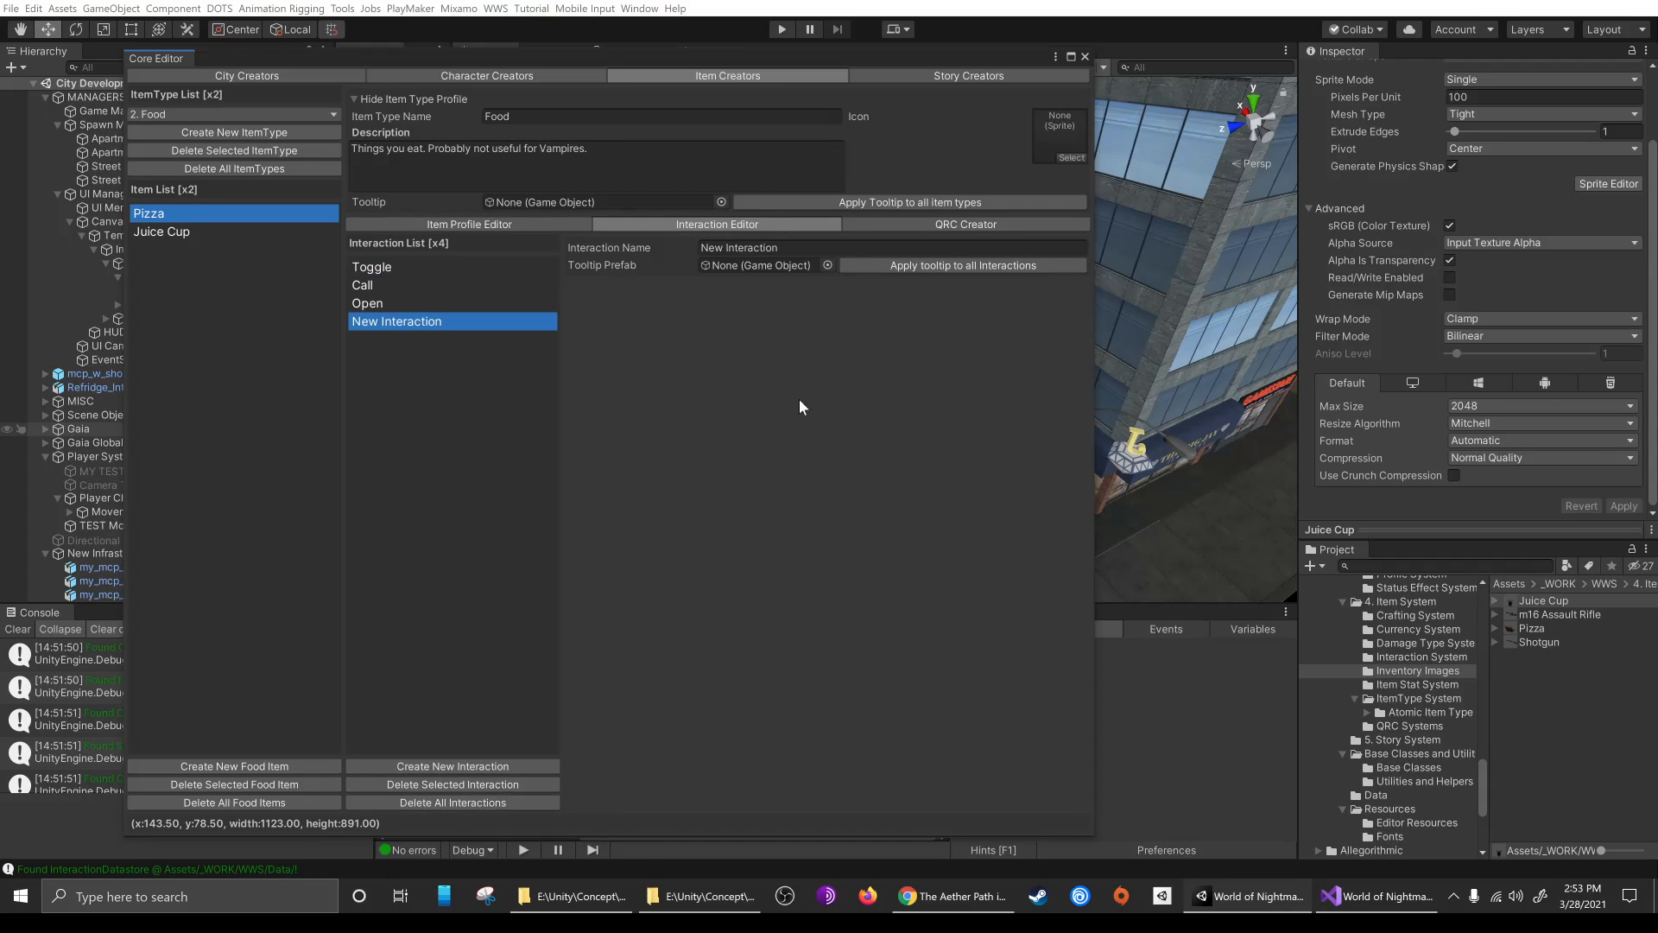
{"action": "left_click", "coordinate": [794, 248]}
{"action": "type", "text": "Drink"}
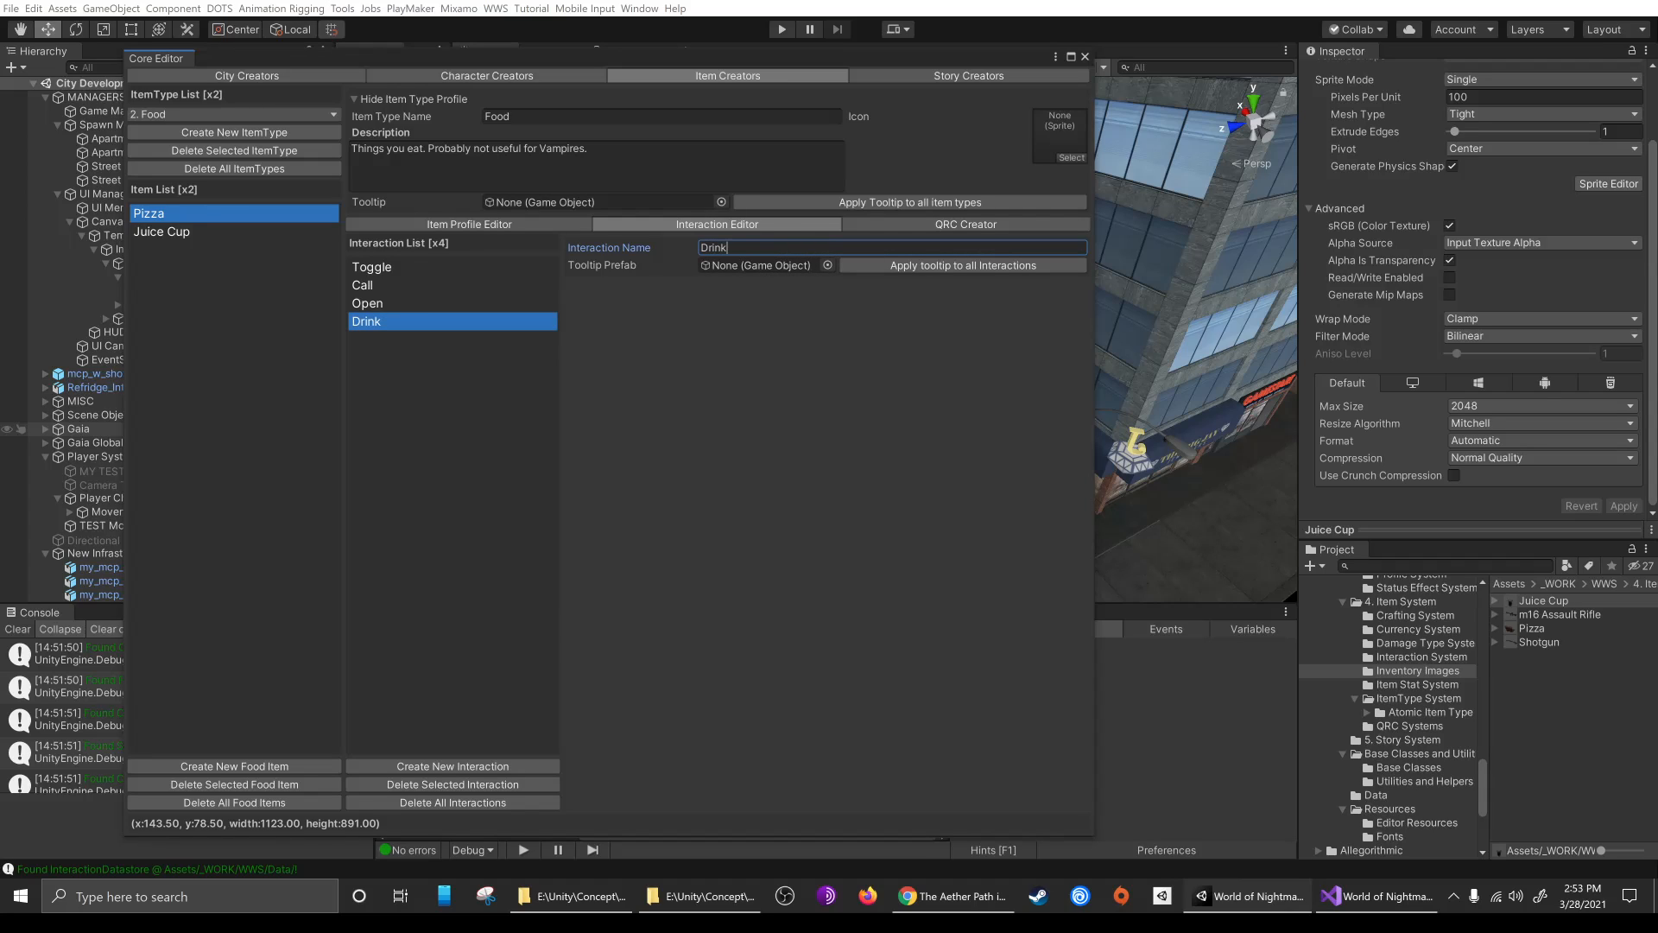
Inspect the Juice Cup item's model from another angle and close the Core Editor
{"action": "left_click", "coordinate": [182, 235]}
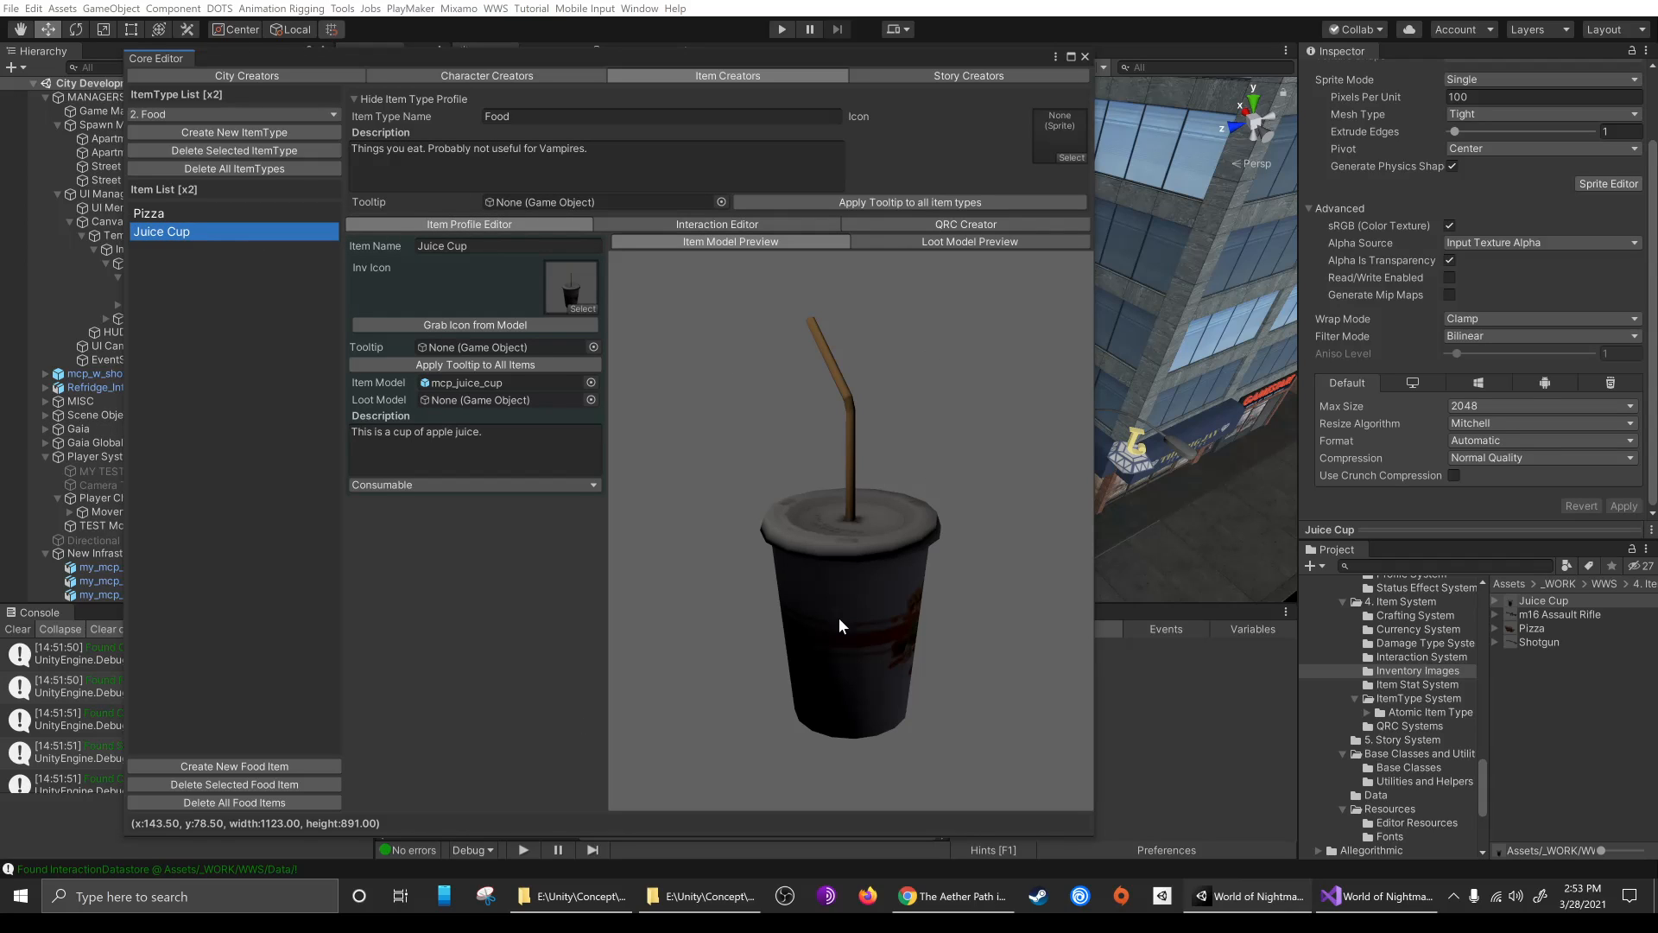
{"action": "left_click_drag", "start_coordinate": [839, 623], "coordinate": [887, 670]}
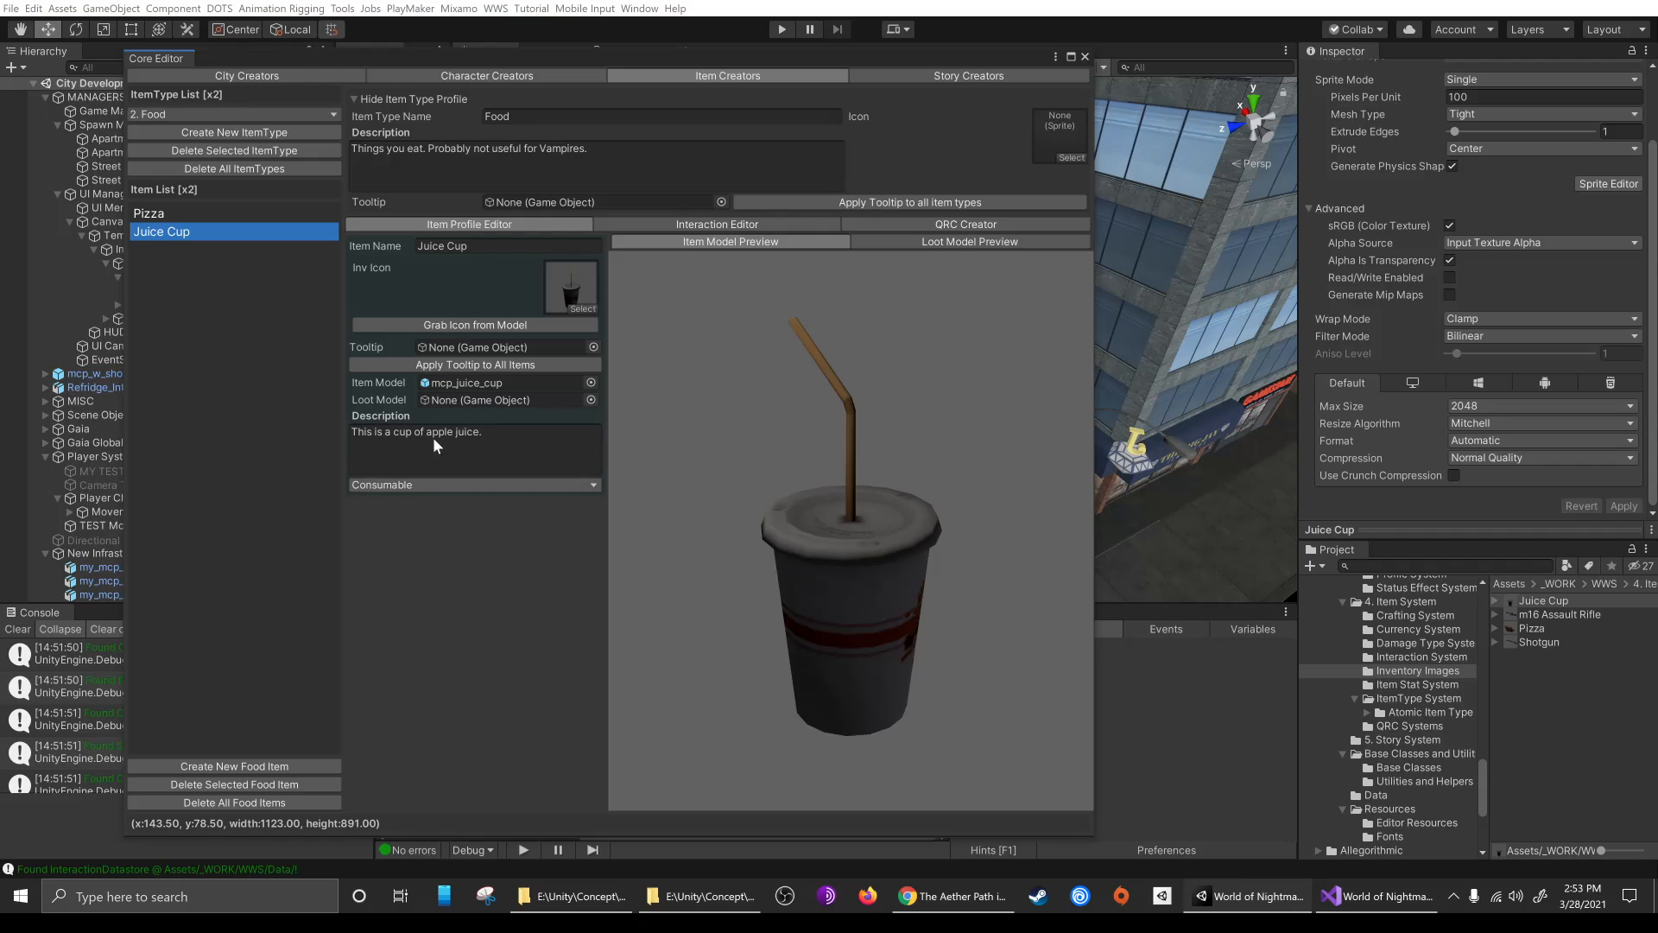
{"action": "left_click", "coordinate": [1085, 57]}
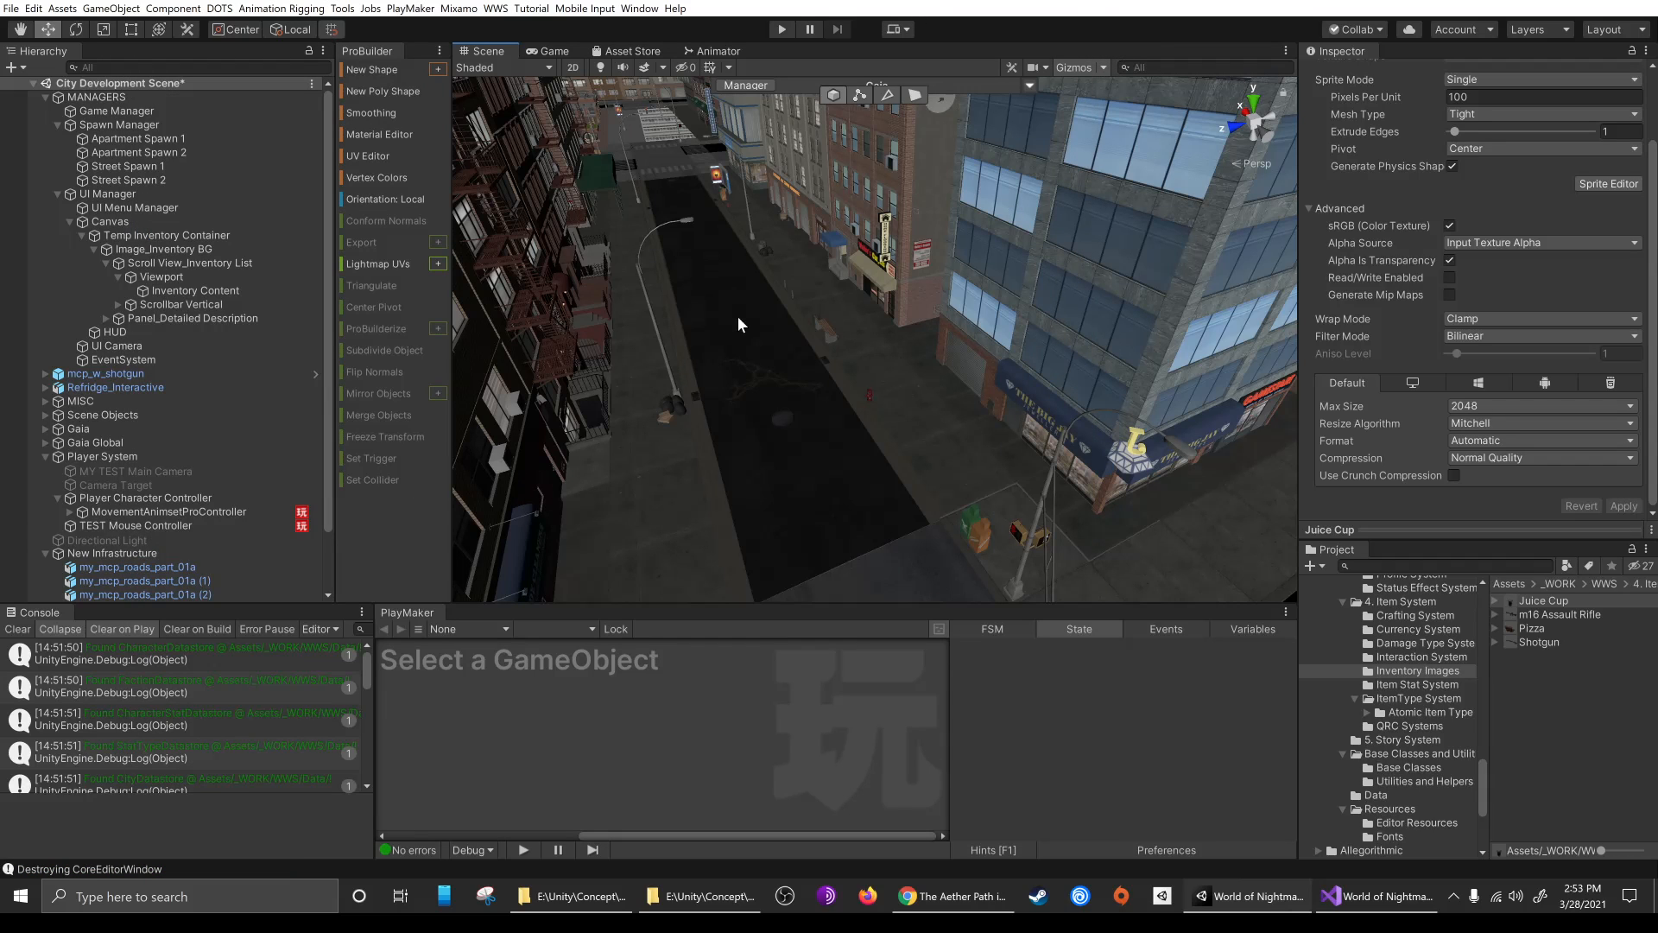